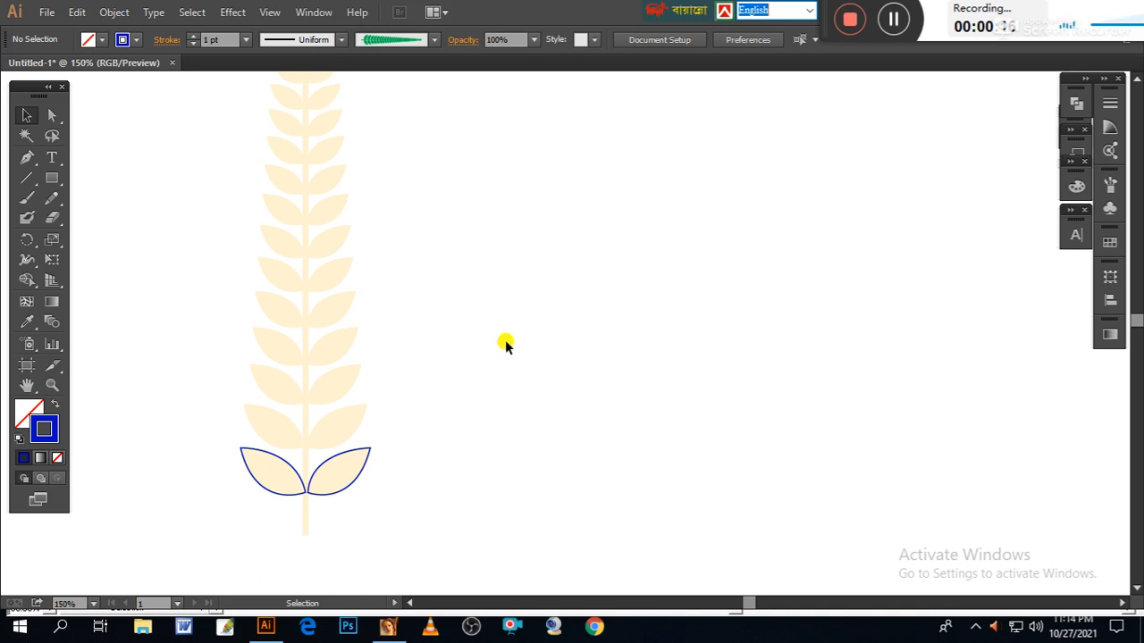
- Swap the bottom leaf pair's blue outline for a solid blue fill, and place a copy of the pair beside the pale stalk
{"action": "key", "text": "space"}
{"action": "left_click_drag", "start_coordinate": [569, 309], "coordinate": [421, 301]}
{"action": "left_click", "coordinate": [27, 117]}
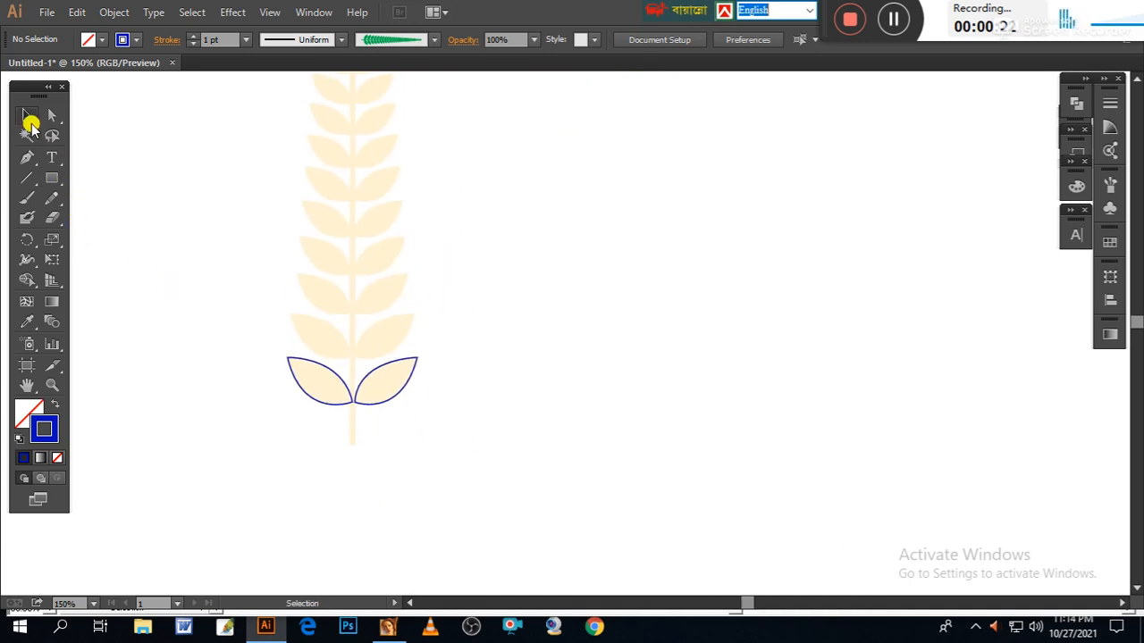
{"action": "left_click_drag", "start_coordinate": [237, 362], "coordinate": [453, 380]}
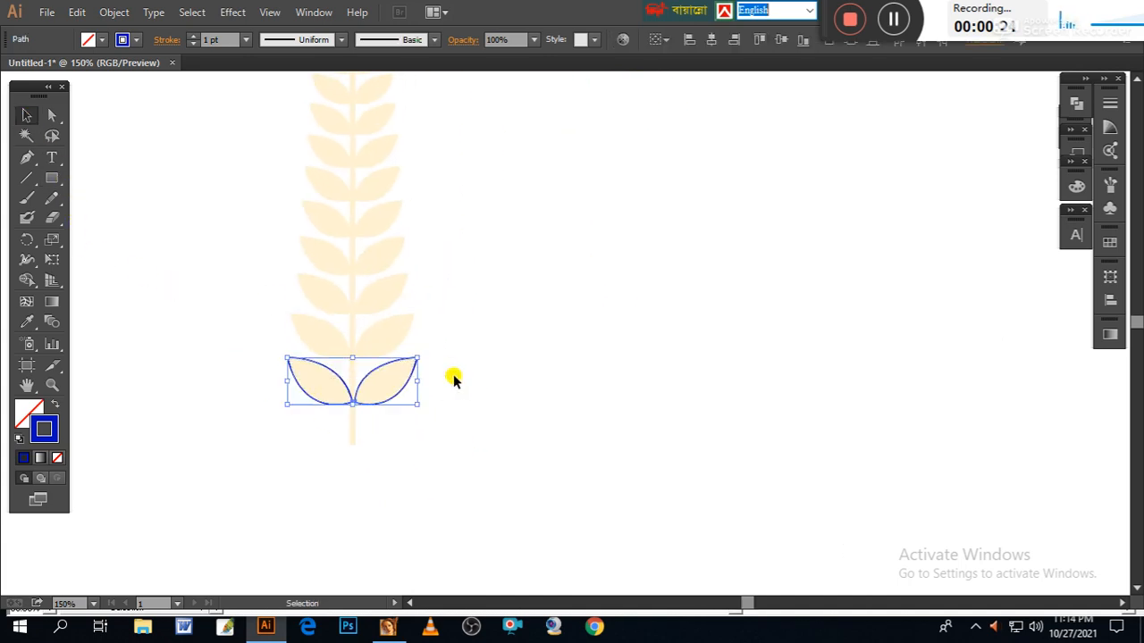
{"action": "left_click", "coordinate": [54, 404]}
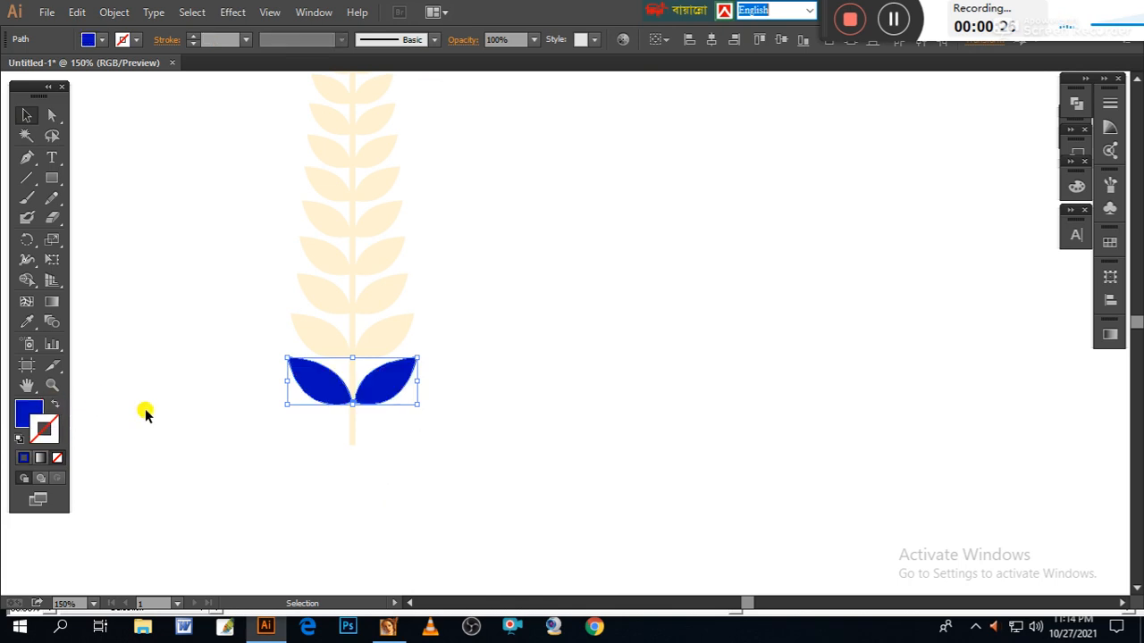
{"action": "left_click_drag", "start_coordinate": [544, 457], "coordinate": [488, 475]}
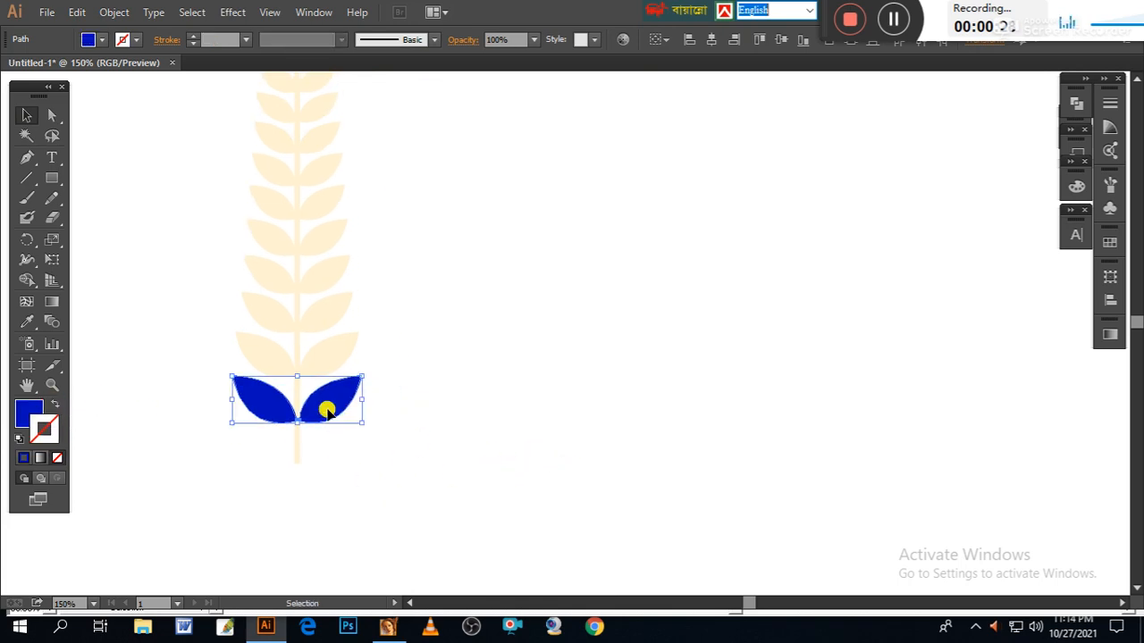
{"action": "left_click_drag", "start_coordinate": [328, 408], "coordinate": [525, 411]}
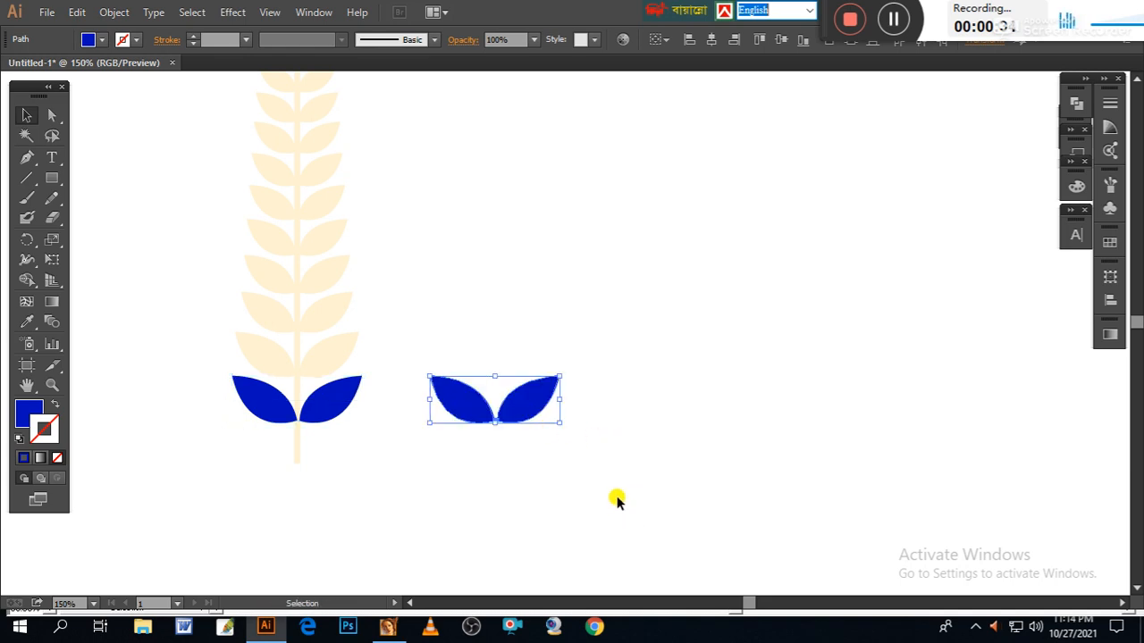
- Create a copy of the duplicated leaf pair scaled uniformly to 97% and move it straight up to form the second row
{"action": "key", "text": "s"}
{"action": "key", "text": "Return"}
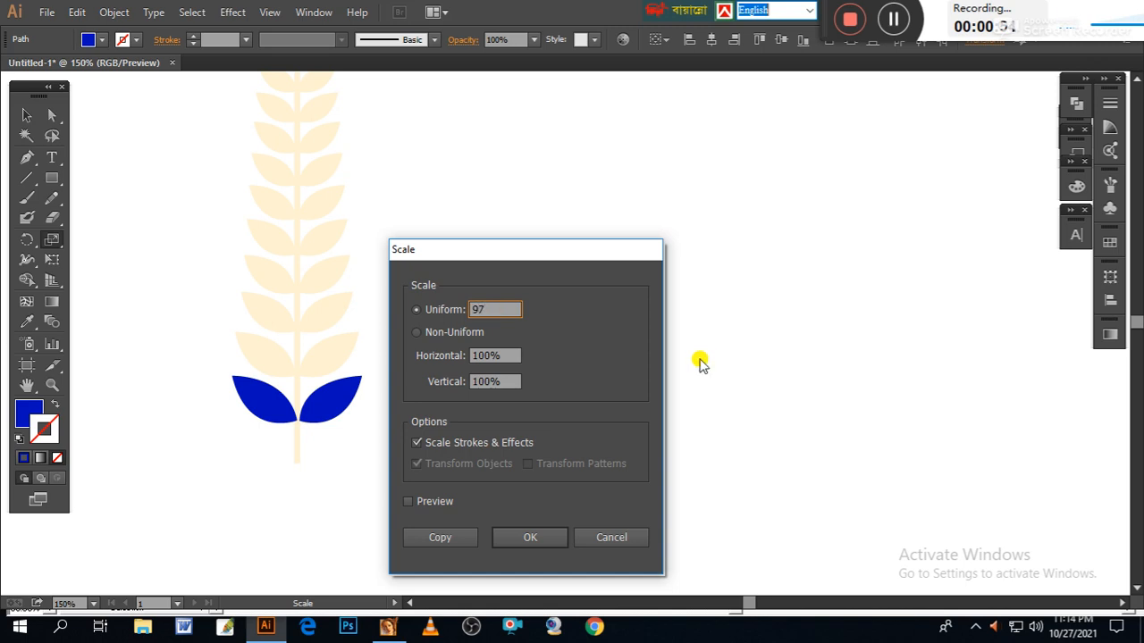
{"action": "left_click", "coordinate": [532, 537]}
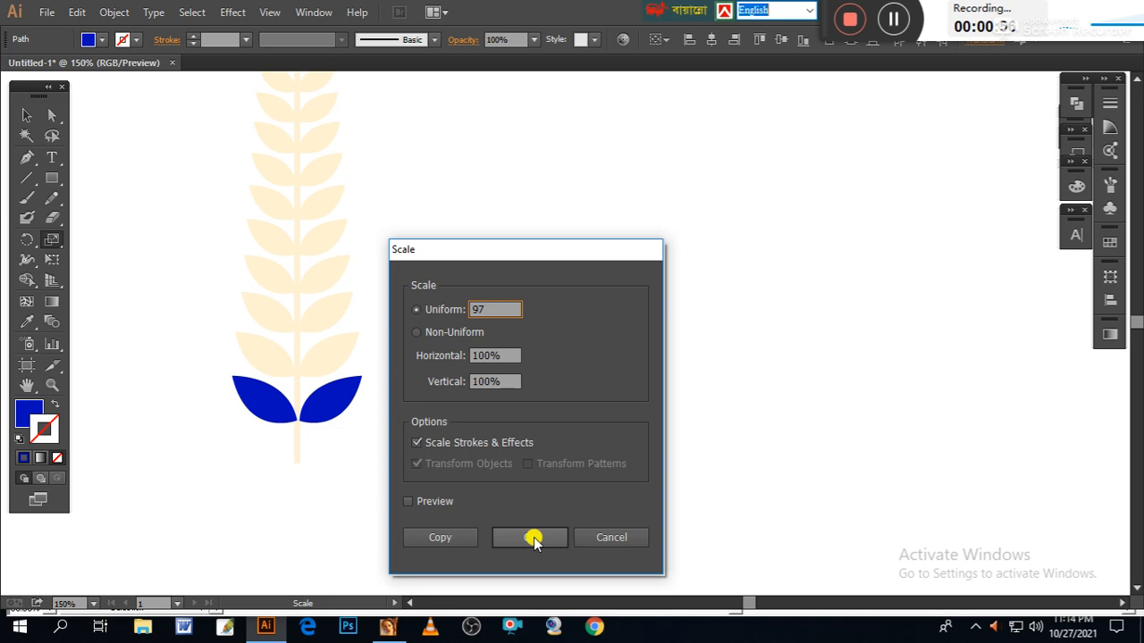
{"action": "left_click", "coordinate": [443, 537]}
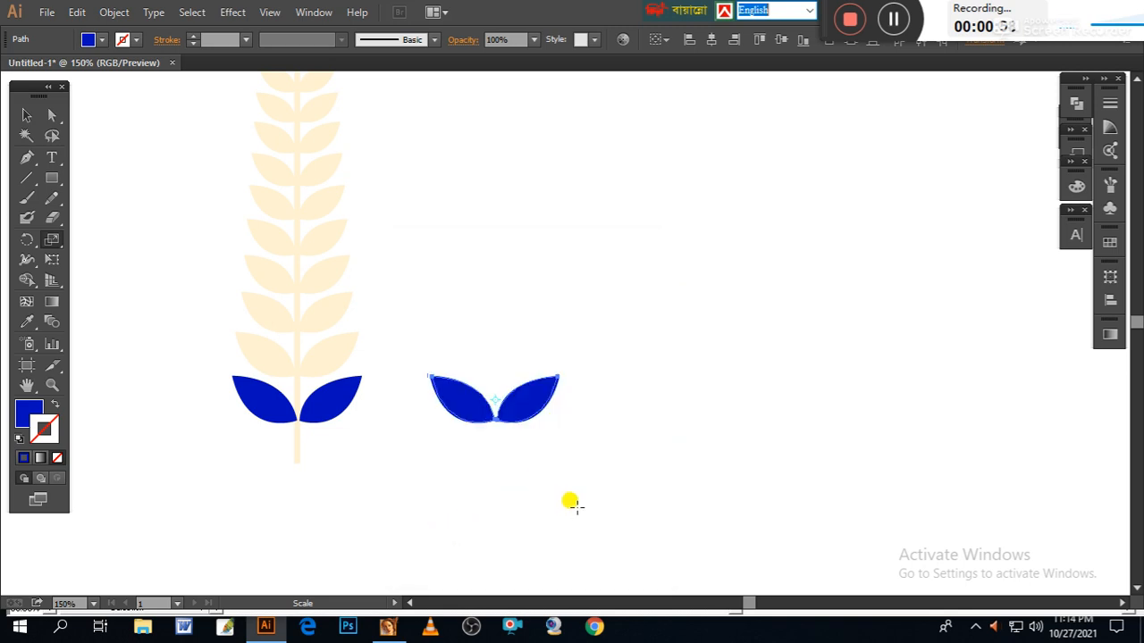
{"action": "key", "text": "Up"}
{"action": "key", "text": "Up"}
{"action": "key", "text": "Up"}
{"action": "key", "text": "Up"}
{"action": "key", "text": "Up"}
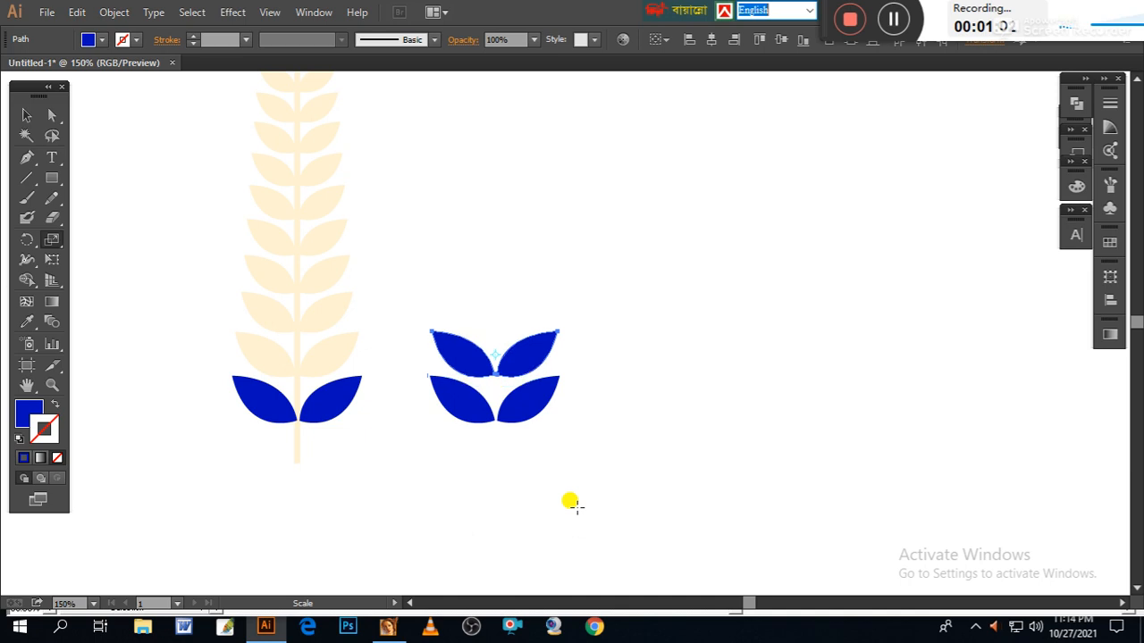
{"action": "key", "text": "Up"}
{"action": "key", "text": "Down"}
{"action": "key", "text": "Down"}
{"action": "key", "text": "Down"}
{"action": "key", "text": "Down"}
{"action": "key", "text": "Down"}
{"action": "key", "text": "Down"}
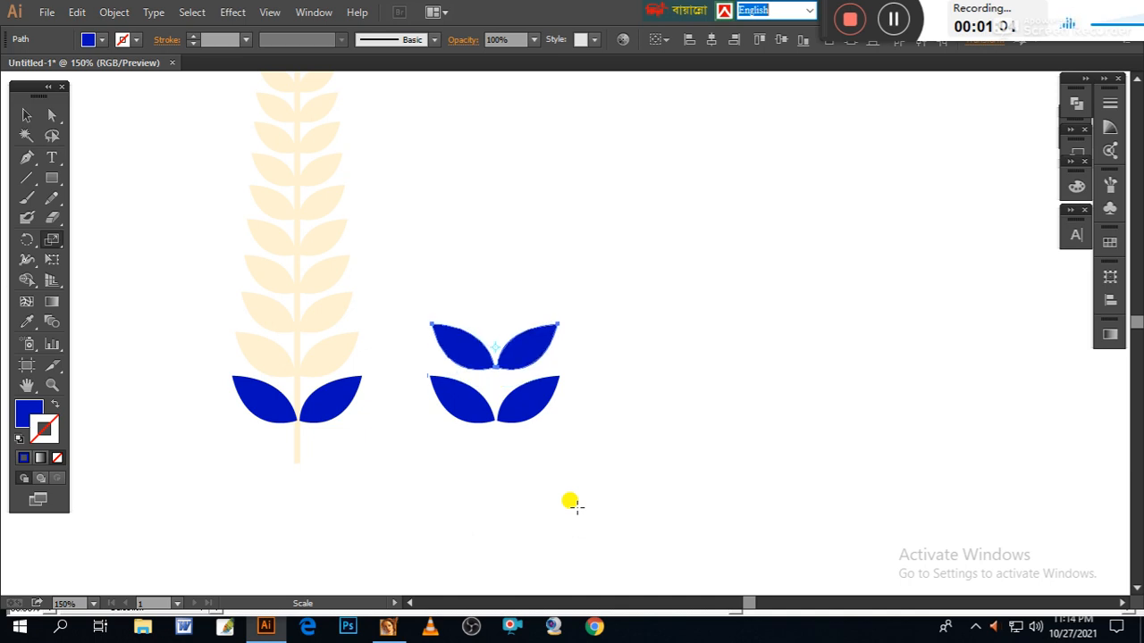
{"action": "key", "text": "Down"}
{"action": "key", "text": "Down"}
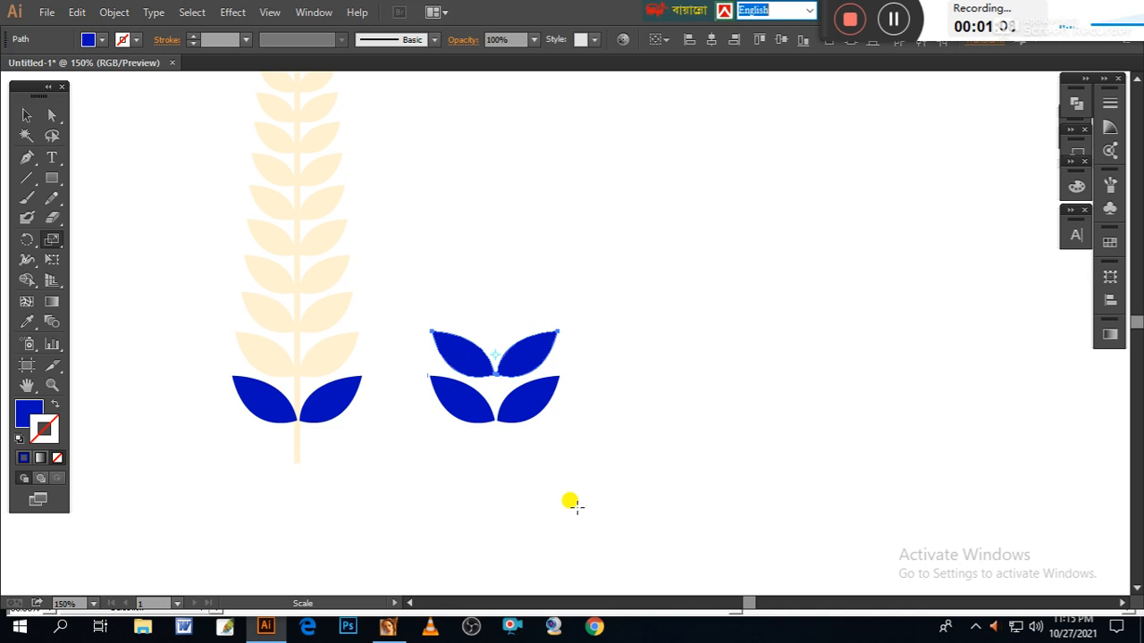
- Copy the second leaf pair at 97% uniform scale and move the copy straight up as the third row
{"action": "left_click", "coordinate": [576, 507], "text": "alt"}
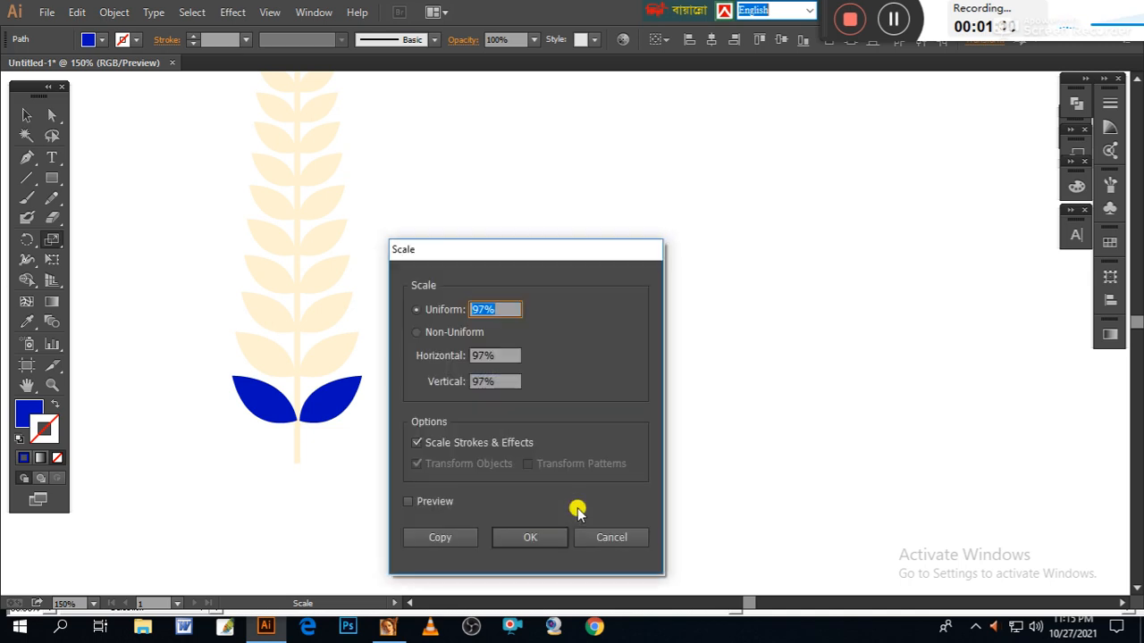
{"action": "left_click", "coordinate": [450, 536]}
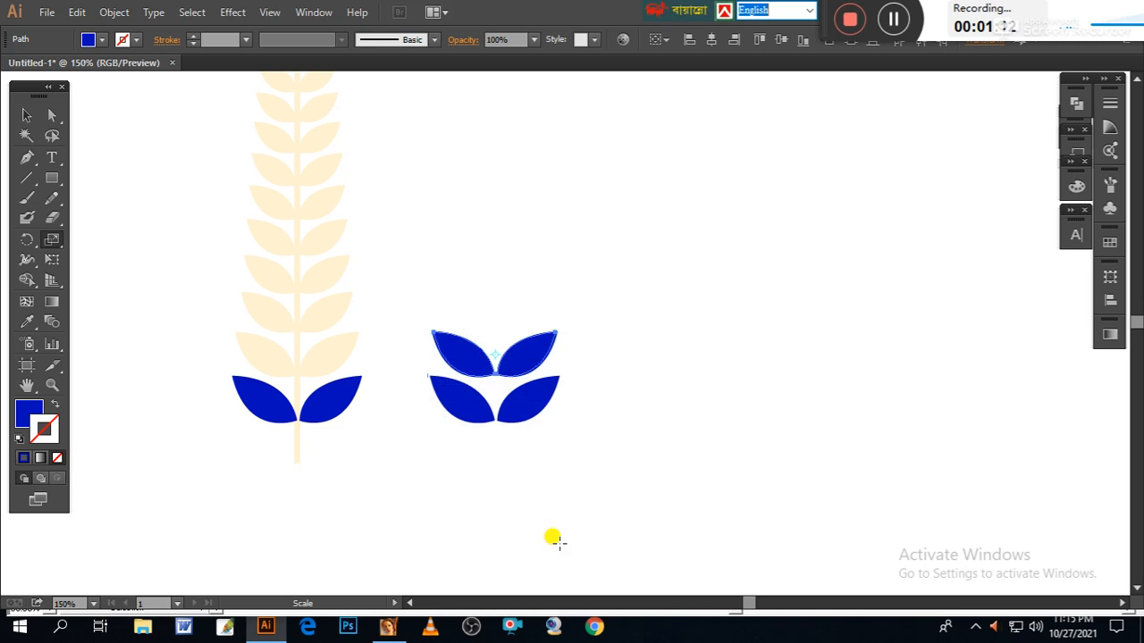
{"action": "key", "text": "Up"}
{"action": "key", "text": "Up"}
{"action": "key", "text": "Up"}
{"action": "key", "text": "Up"}
{"action": "key", "text": "Up"}
{"action": "key", "text": "Up"}
{"action": "key", "text": "Up"}
{"action": "key", "text": "Up"}
{"action": "key", "text": "Up"}
{"action": "key", "text": "Up"}
{"action": "key", "text": "Up"}
{"action": "key", "text": "Up"}
{"action": "key", "text": "Up"}
{"action": "key", "text": "Up"}
{"action": "key", "text": "Up"}
{"action": "key", "text": "Up"}
{"action": "key", "text": "Up"}
{"action": "key", "text": "Up"}
{"action": "key", "text": "Up"}
{"action": "key", "text": "Up"}
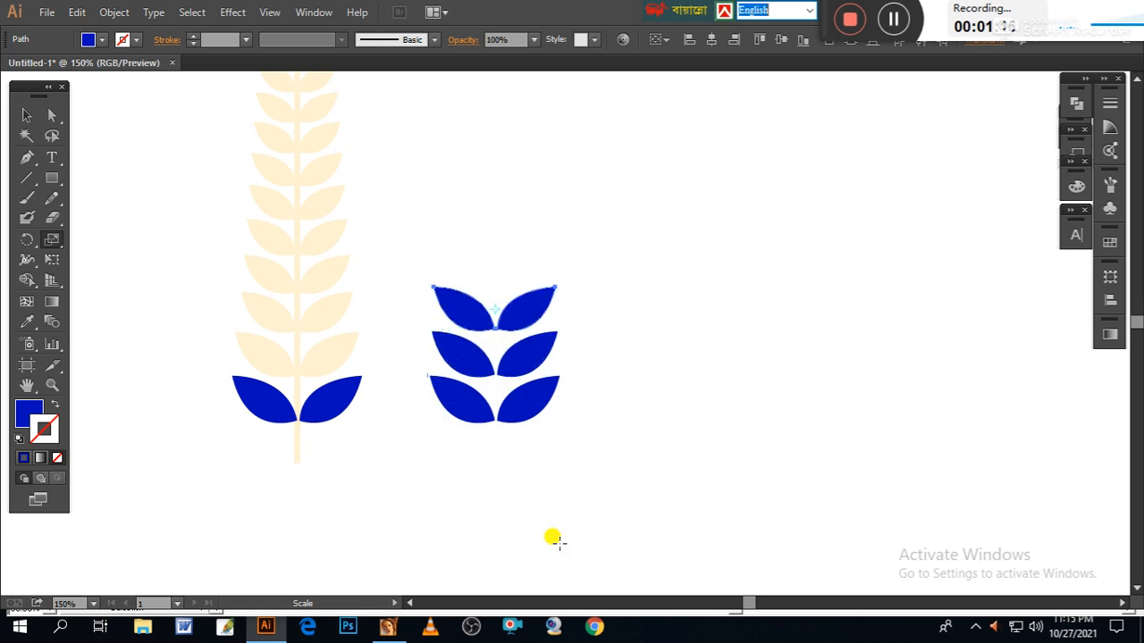
- Copy the third leaf pair at 97% uniform scale and move it up as the fourth row with a matching gap
{"action": "left_click", "coordinate": [554, 538], "text": "alt"}
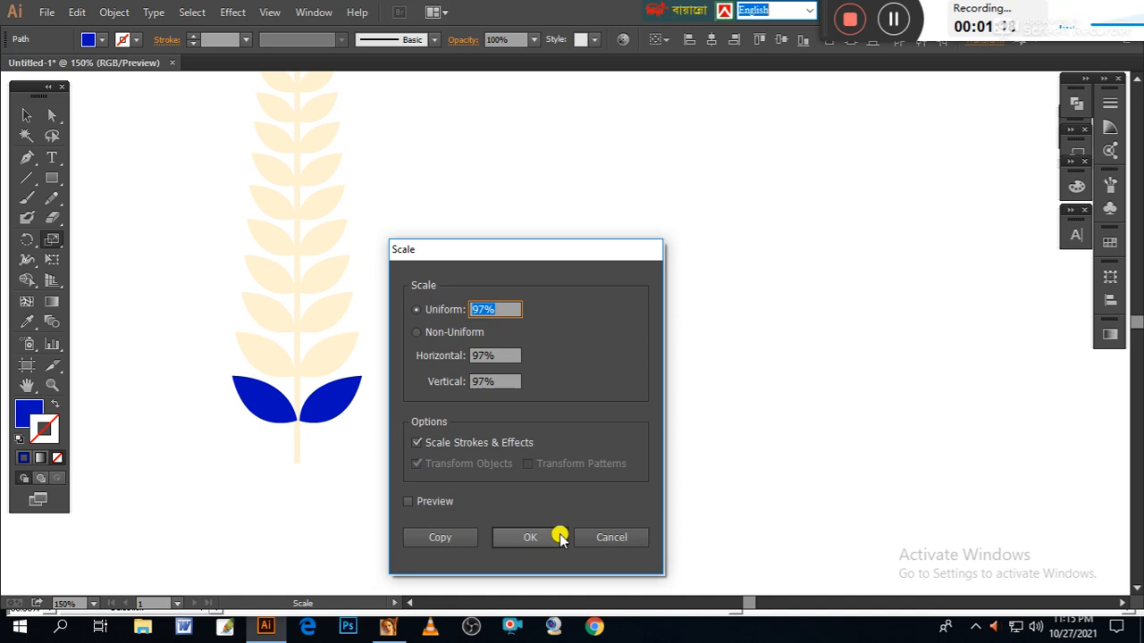
{"action": "left_click", "coordinate": [438, 538]}
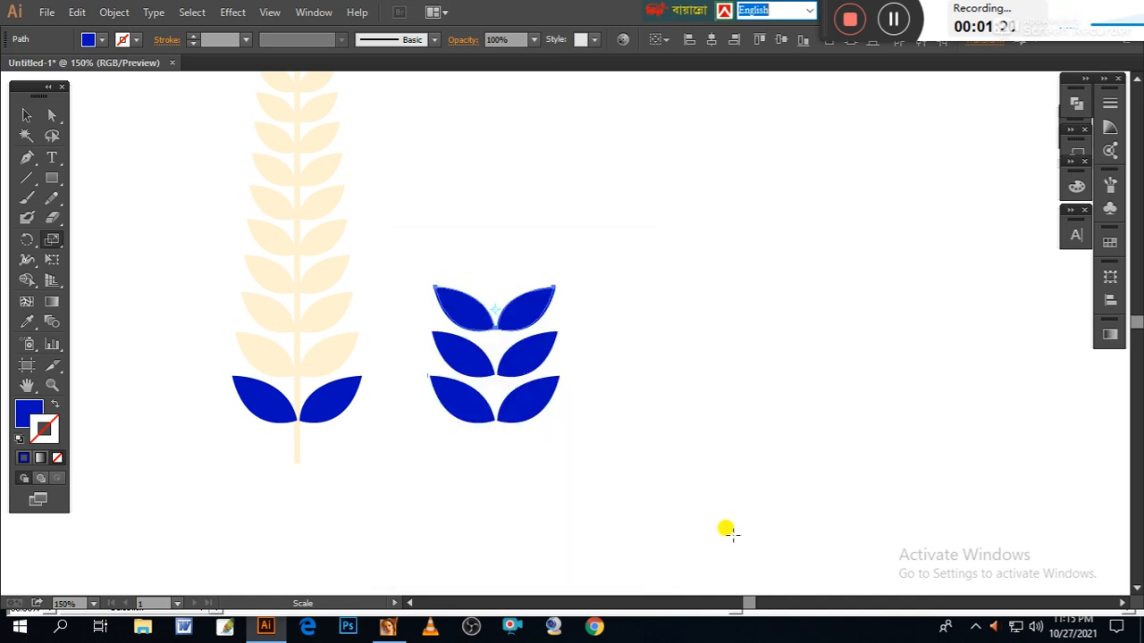
{"action": "key", "text": "Up"}
{"action": "key", "text": "Up"}
{"action": "key", "text": "Up"}
{"action": "key", "text": "Up"}
{"action": "key", "text": "Up"}
{"action": "key", "text": "Up"}
{"action": "key", "text": "Up"}
{"action": "key", "text": "Up"}
{"action": "key", "text": "Up"}
{"action": "key", "text": "Up"}
{"action": "key", "text": "Up"}
{"action": "key", "text": "Up"}
{"action": "key", "text": "Up"}
{"action": "key", "text": "Up"}
{"action": "key", "text": "Up"}
{"action": "key", "text": "Up"}
{"action": "key", "text": "Up"}
{"action": "key", "text": "Up"}
{"action": "key", "text": "Up"}
{"action": "key", "text": "Up"}
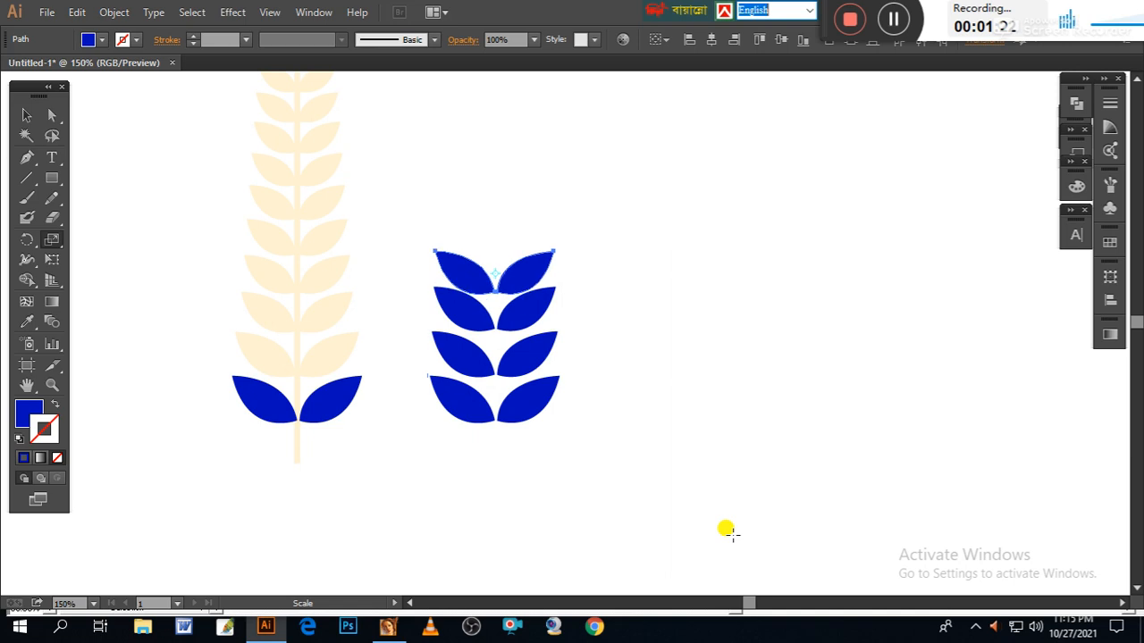
{"action": "key", "text": "Up"}
{"action": "key", "text": "Up"}
{"action": "key", "text": "Up"}
{"action": "key", "text": "Up"}
{"action": "key", "text": "Up"}
{"action": "key", "text": "Up"}
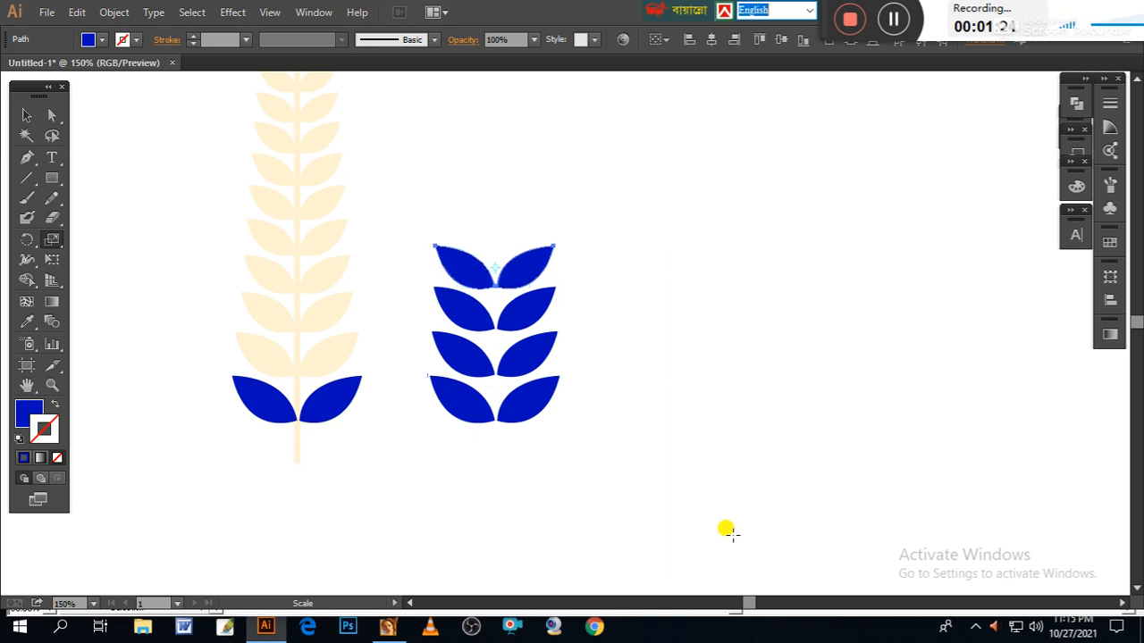
{"action": "key", "text": "Up"}
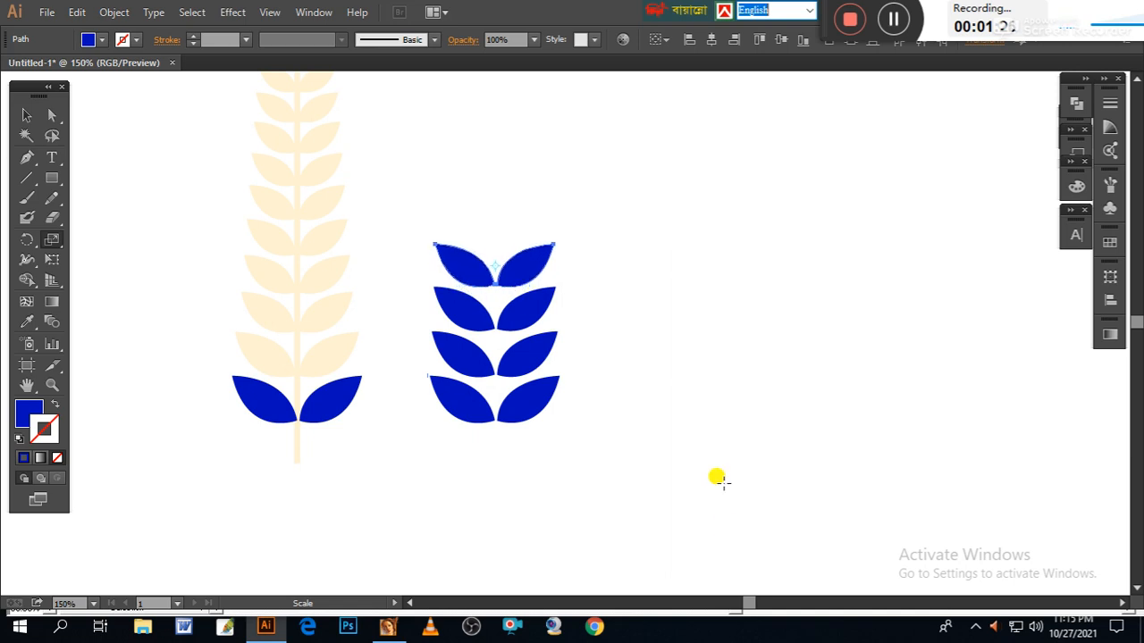
- Copy the fourth leaf pair at 97% uniform scale and move the copy straight up as the fifth row
{"action": "key", "text": "Return"}
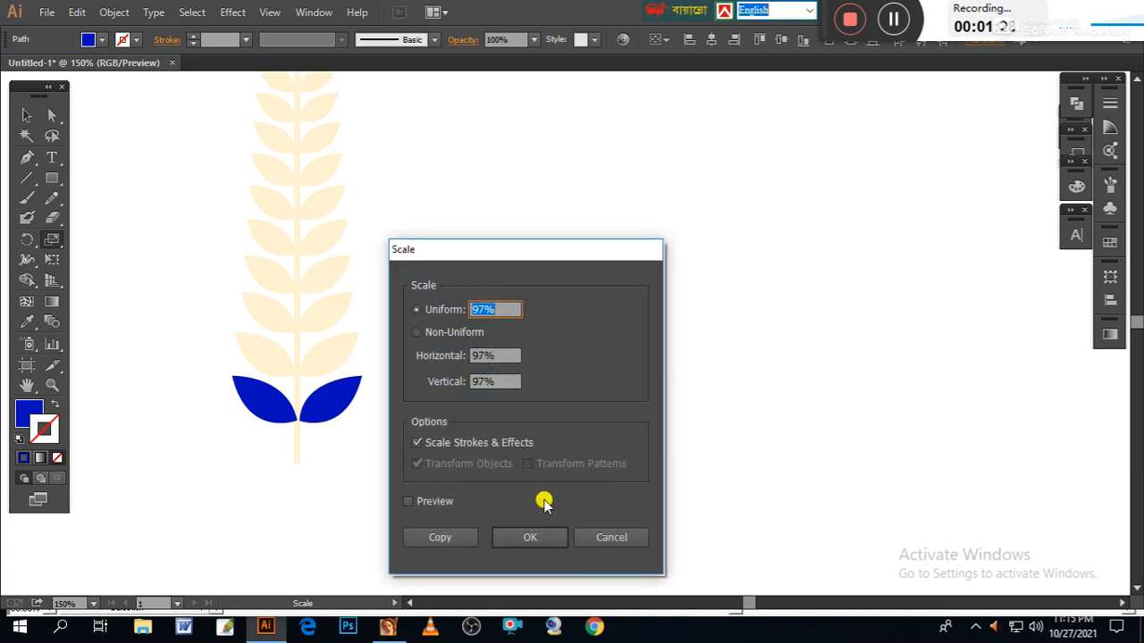
{"action": "left_click", "coordinate": [439, 537]}
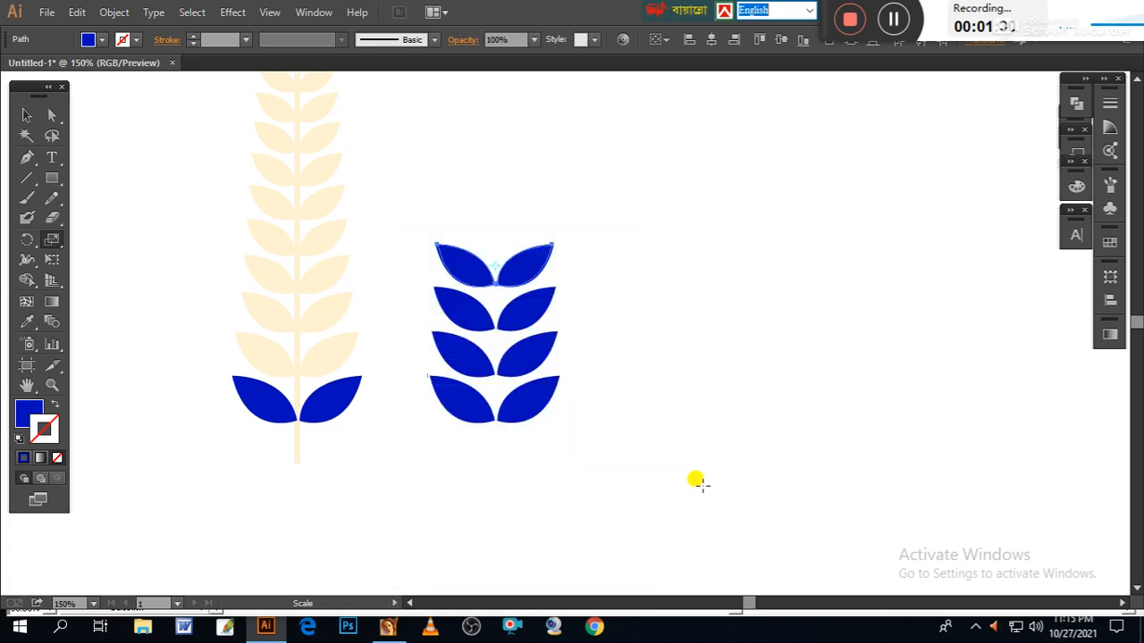
{"action": "key", "text": "Up"}
{"action": "key", "text": "Up"}
{"action": "key", "text": "Up"}
{"action": "key", "text": "Up"}
{"action": "key", "text": "Up"}
{"action": "key", "text": "Up"}
{"action": "key", "text": "Up"}
{"action": "key", "text": "Up"}
{"action": "key", "text": "Up"}
{"action": "key", "text": "Up"}
{"action": "key", "text": "Up"}
{"action": "key", "text": "Up"}
{"action": "key", "text": "Up"}
{"action": "key", "text": "Up"}
{"action": "key", "text": "Up"}
{"action": "key", "text": "Up"}
{"action": "key", "text": "Up"}
{"action": "key", "text": "Up"}
{"action": "key", "text": "Up"}
{"action": "key", "text": "Up"}
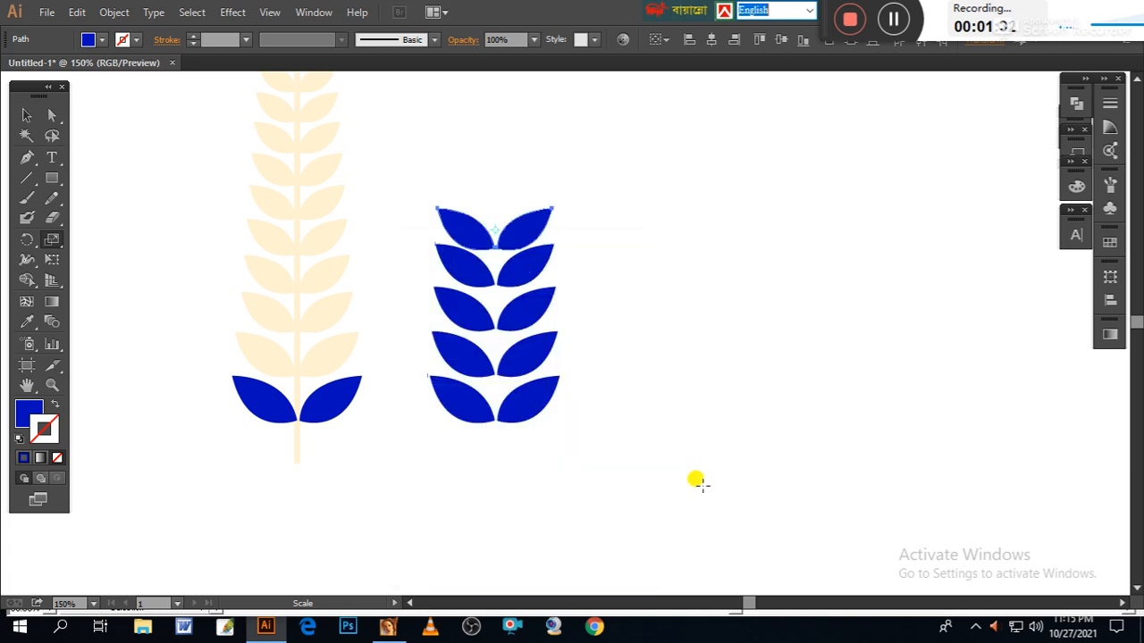
- Copy the fifth leaf pair at 97% uniform scale and move the copy straight up as the sixth row
{"action": "key", "text": "Return"}
{"action": "left_click", "coordinate": [455, 541]}
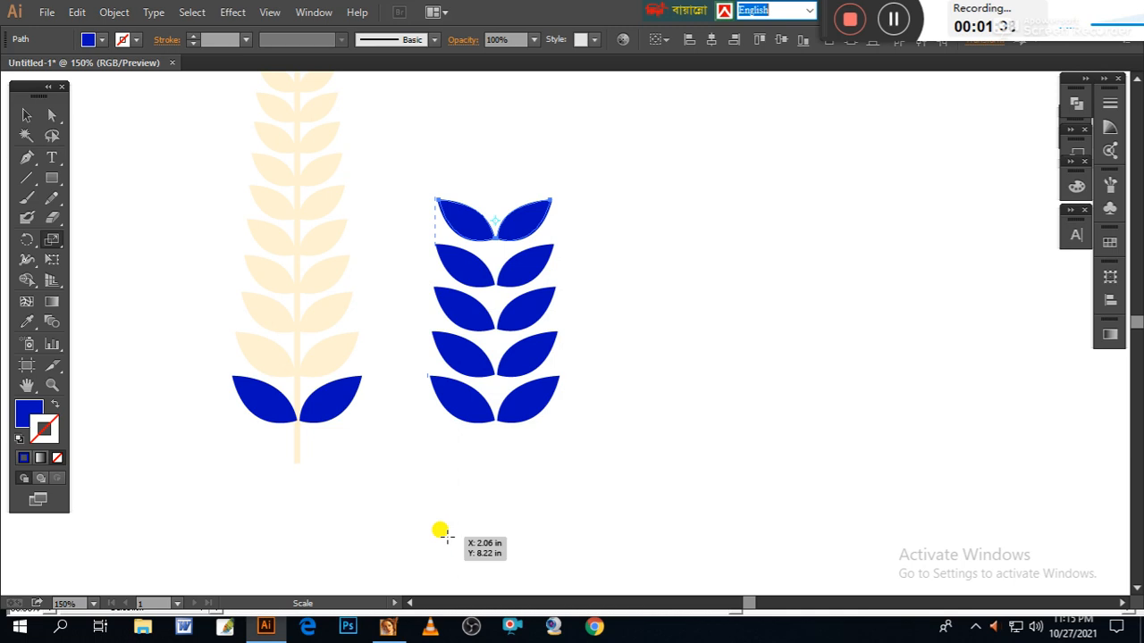
{"action": "key", "text": "Up"}
{"action": "key", "text": "Up"}
{"action": "key", "text": "Up"}
{"action": "key", "text": "Up"}
{"action": "key", "text": "Up"}
{"action": "key", "text": "Up"}
{"action": "key", "text": "Up"}
{"action": "key", "text": "Up"}
{"action": "key", "text": "Up"}
{"action": "key", "text": "Up"}
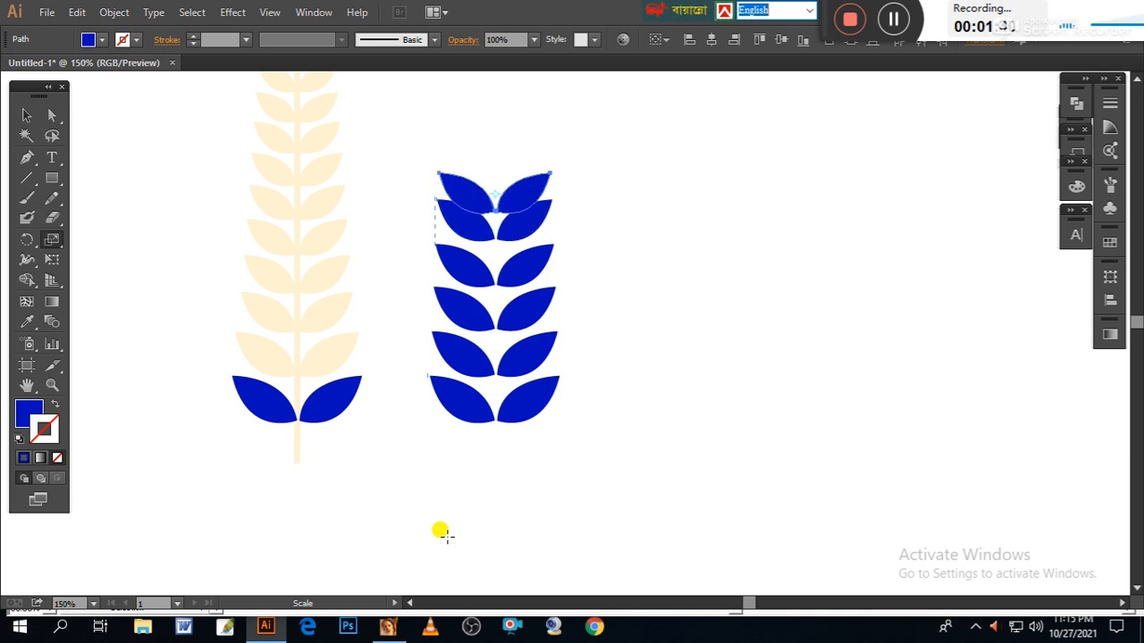
{"action": "key", "text": "Up"}
{"action": "key", "text": "Up"}
{"action": "key", "text": "Up"}
{"action": "key", "text": "Up"}
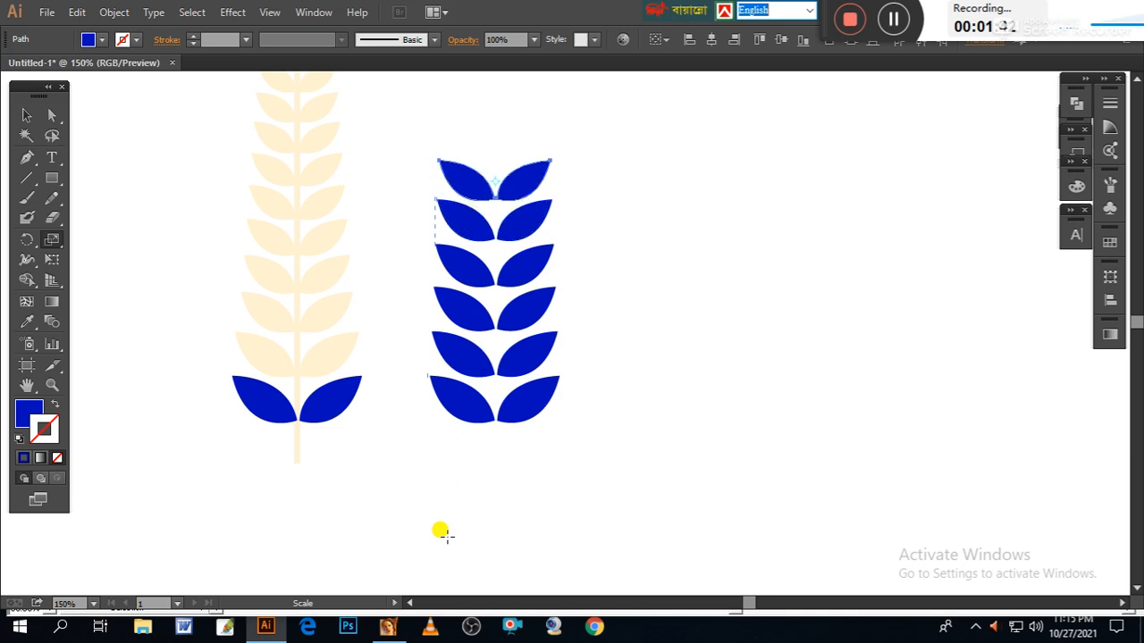
- With the scale preview enabled, copy the sixth leaf pair at 97% uniform scale and move the copy up as the seventh row
{"action": "left_click_drag", "start_coordinate": [681, 409], "coordinate": [685, 499]}
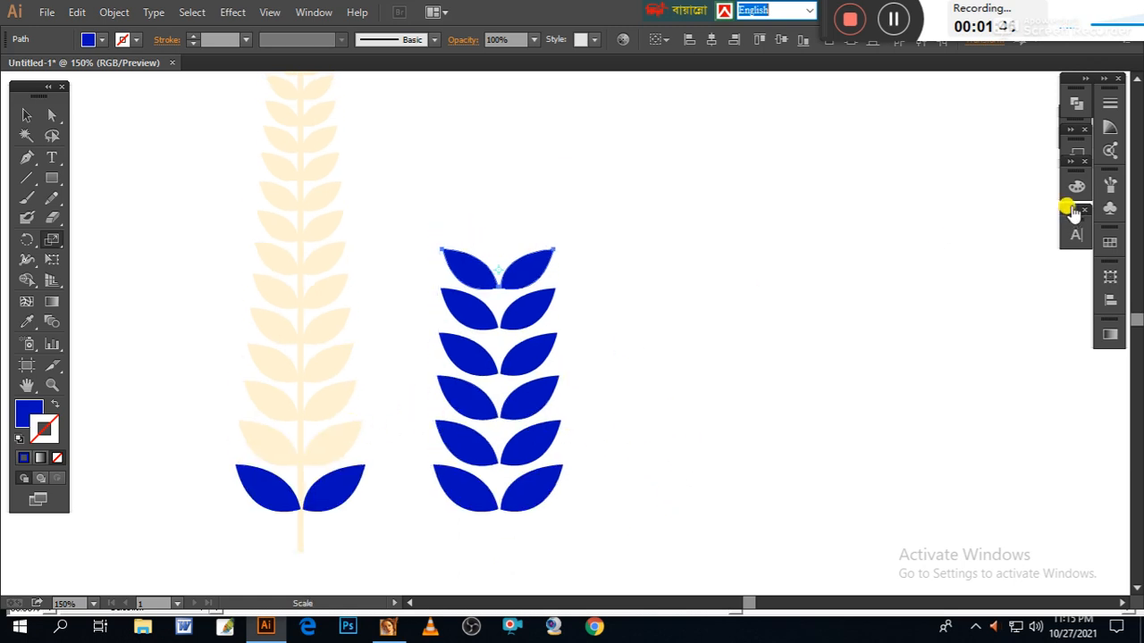
{"action": "key", "text": "Return"}
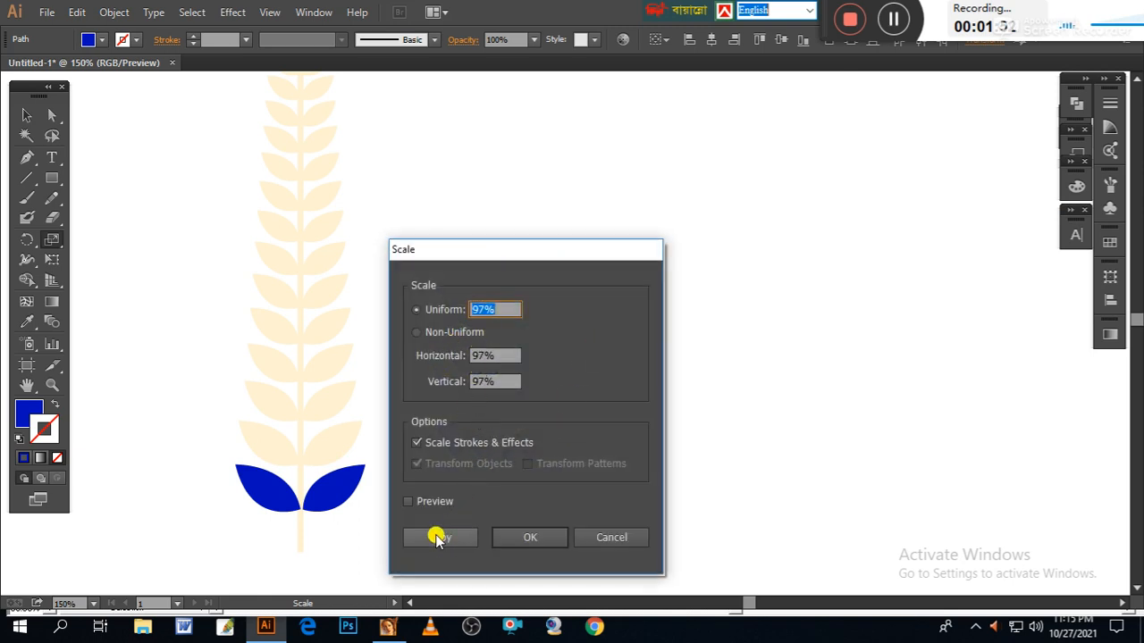
{"action": "left_click", "coordinate": [407, 501]}
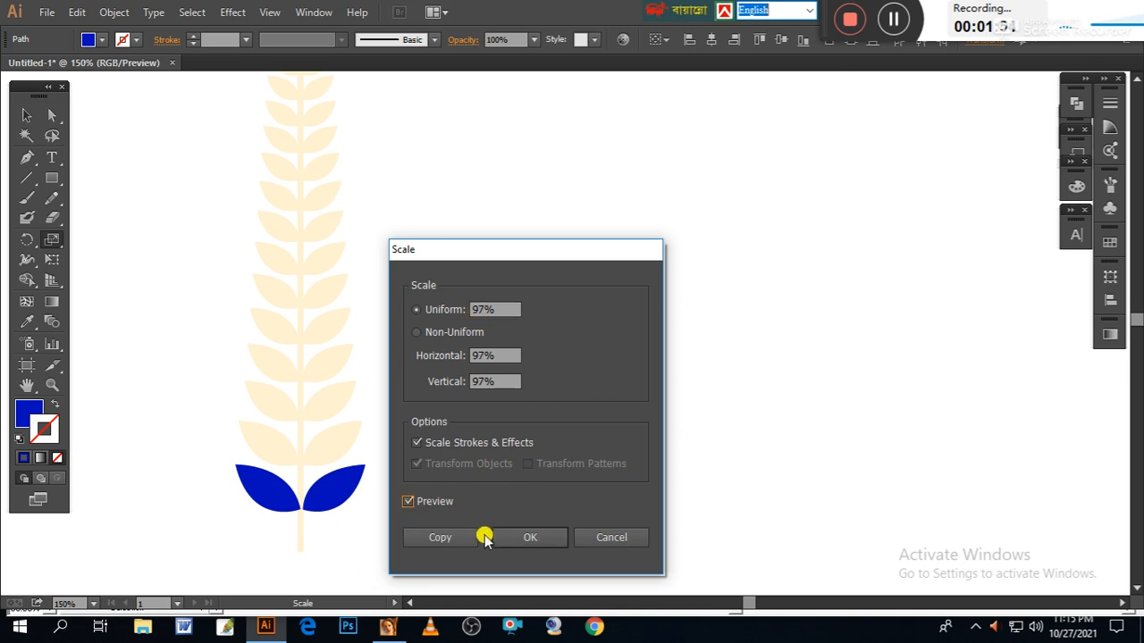
{"action": "left_click", "coordinate": [451, 538]}
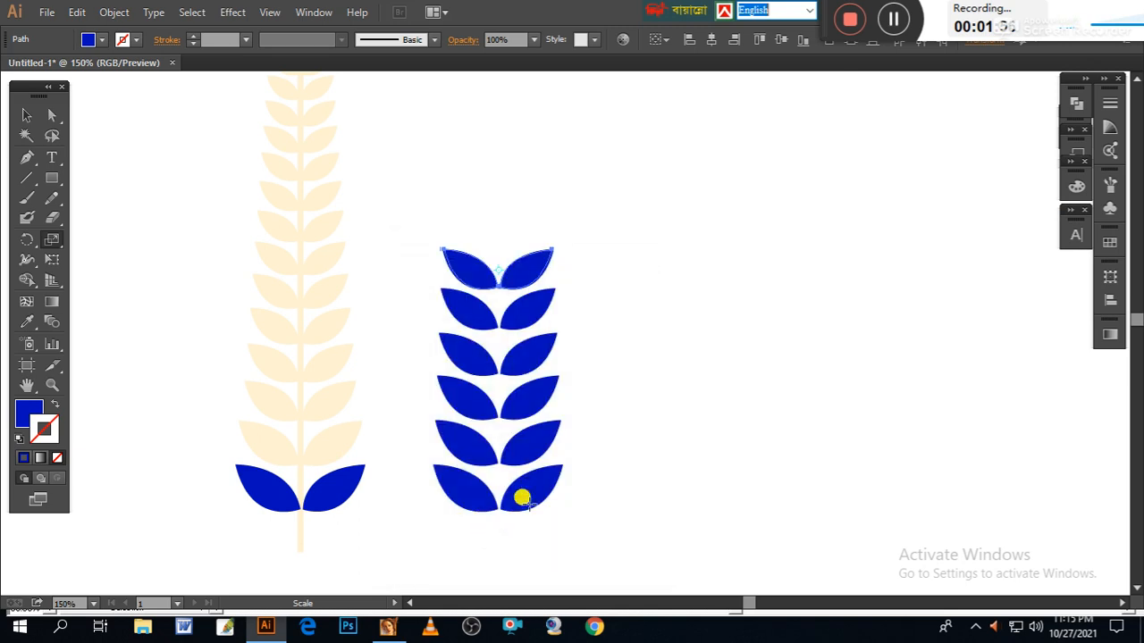
{"action": "key", "text": "ctrl+d"}
{"action": "key", "text": "ctrl+d"}
{"action": "key", "text": "ctrl+d"}
{"action": "key", "text": "ctrl+d"}
{"action": "key", "text": "ctrl+d"}
{"action": "key", "text": "ctrl+d"}
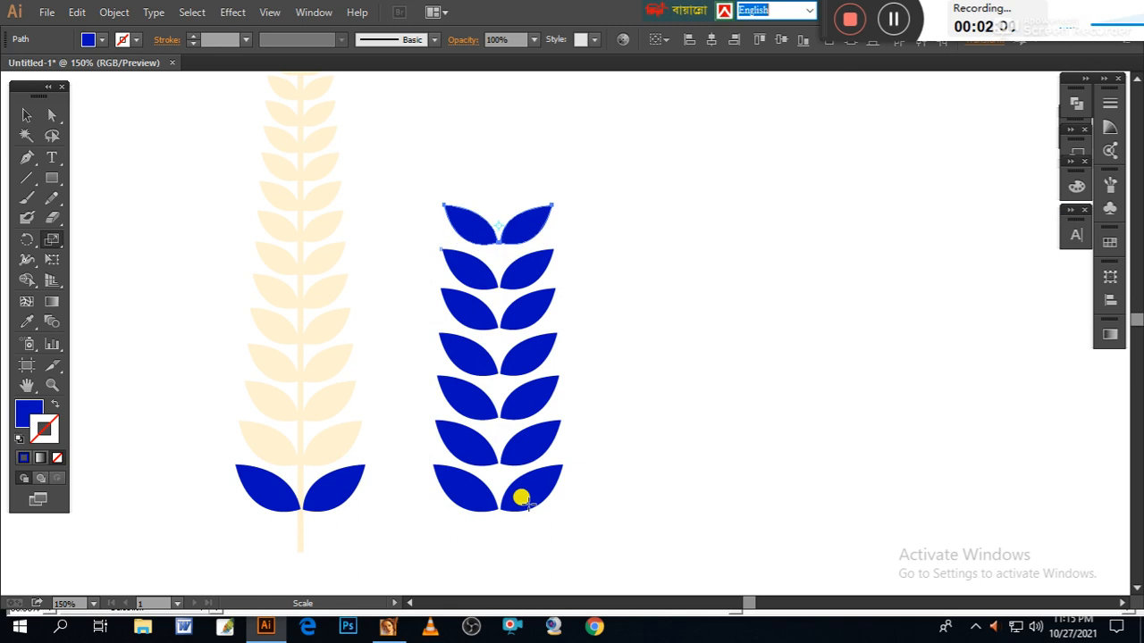
- Copy the seventh leaf pair at 97% uniform scale and move the copy straight up as the eighth row
{"action": "key", "text": "Return"}
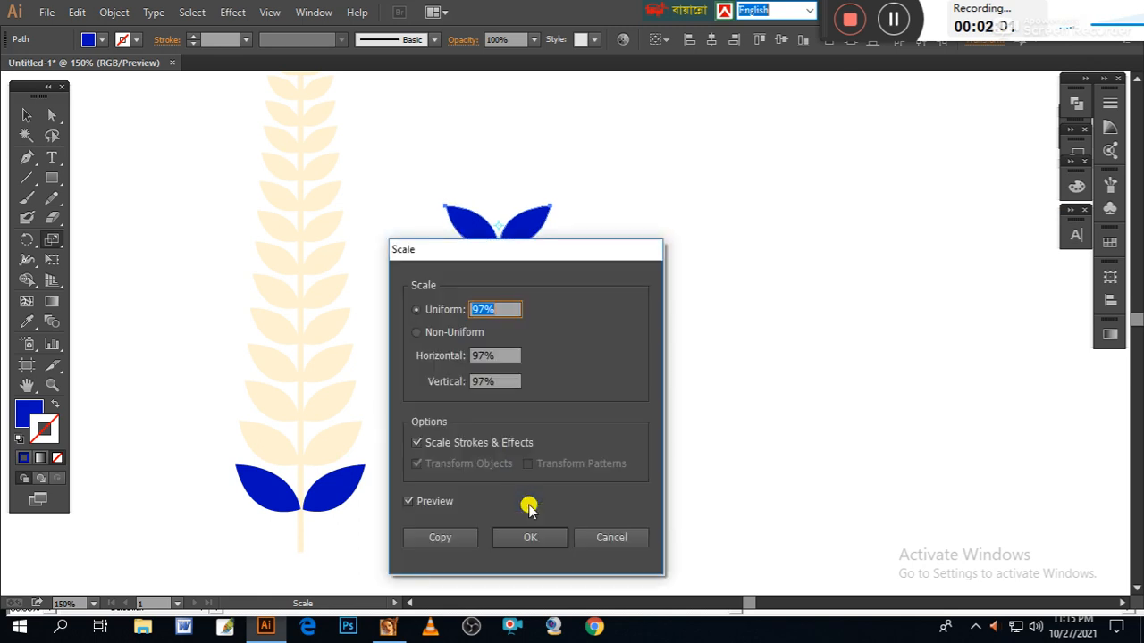
{"action": "left_click", "coordinate": [440, 538]}
{"action": "key", "text": "Up"}
{"action": "key", "text": "Up"}
{"action": "key", "text": "Up"}
{"action": "key", "text": "Up"}
{"action": "key", "text": "Up"}
{"action": "key", "text": "Up"}
{"action": "key", "text": "Up"}
{"action": "key", "text": "Up"}
{"action": "key", "text": "Up"}
{"action": "key", "text": "Up"}
{"action": "key", "text": "Up"}
{"action": "key", "text": "Up"}
{"action": "key", "text": "Up"}
{"action": "key", "text": "Up"}
{"action": "key", "text": "Up"}
{"action": "key", "text": "Up"}
{"action": "key", "text": "Up"}
{"action": "key", "text": "Up"}
{"action": "key", "text": "Up"}
{"action": "key", "text": "Up"}
{"action": "key", "text": "Up"}
{"action": "key", "text": "Up"}
{"action": "key", "text": "Up"}
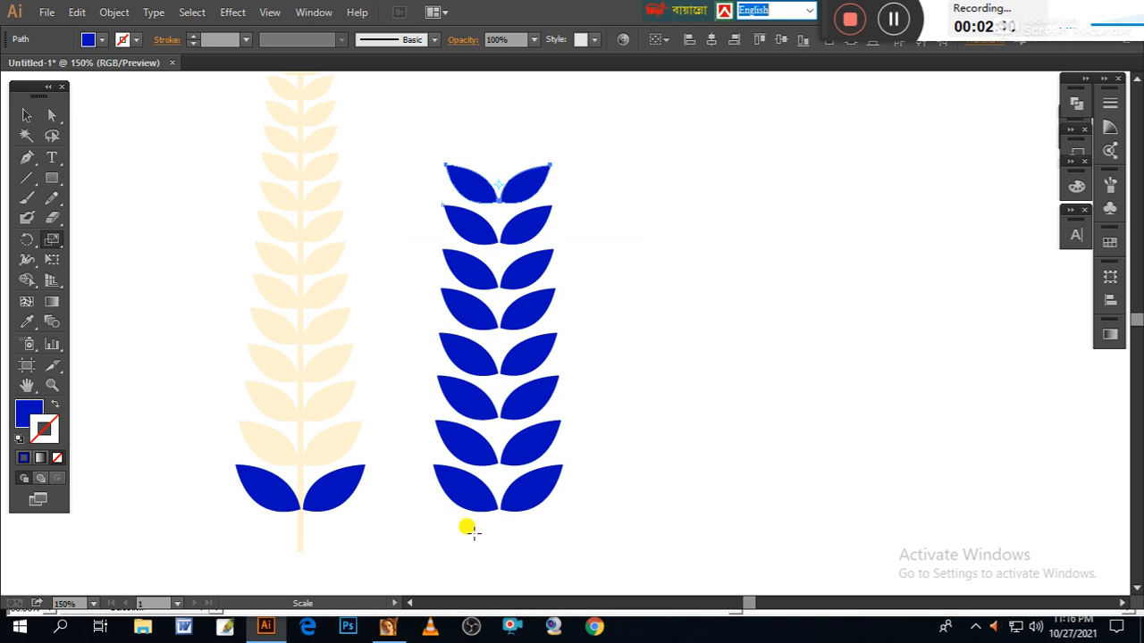
- Copy the eighth leaf pair at 97% uniform scale and move the copy straight up as the ninth row
{"action": "key", "text": "Return"}
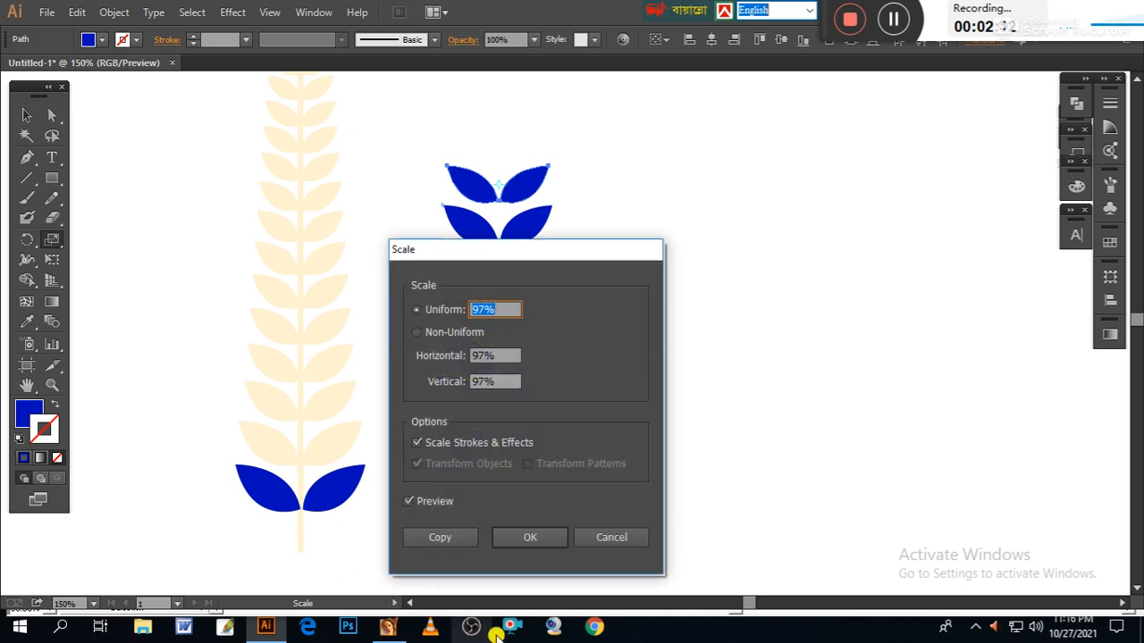
{"action": "left_click", "coordinate": [438, 534]}
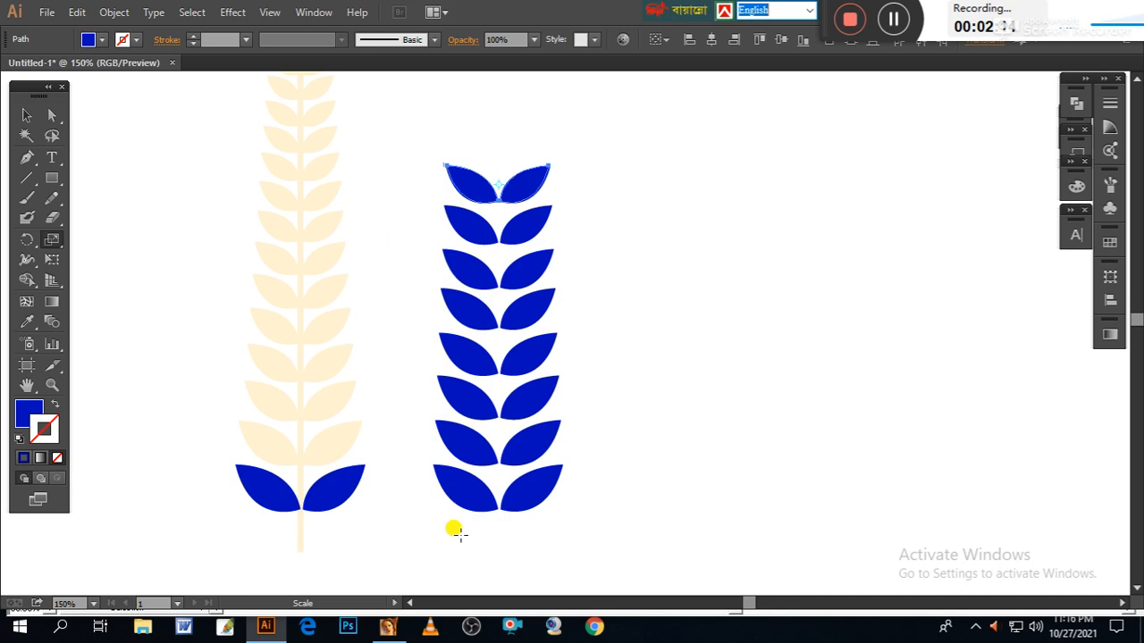
{"action": "key", "text": "Up"}
{"action": "key", "text": "Up"}
{"action": "key", "text": "Up"}
{"action": "key", "text": "Up"}
{"action": "key", "text": "Up"}
{"action": "key", "text": "Up"}
{"action": "key", "text": "Up"}
{"action": "key", "text": "Up"}
{"action": "key", "text": "Up"}
{"action": "key", "text": "Up"}
{"action": "key", "text": "Up"}
{"action": "key", "text": "Up"}
{"action": "key", "text": "Up"}
{"action": "key", "text": "Up"}
{"action": "key", "text": "Up"}
{"action": "key", "text": "Up"}
{"action": "key", "text": "Up"}
{"action": "key", "text": "Up"}
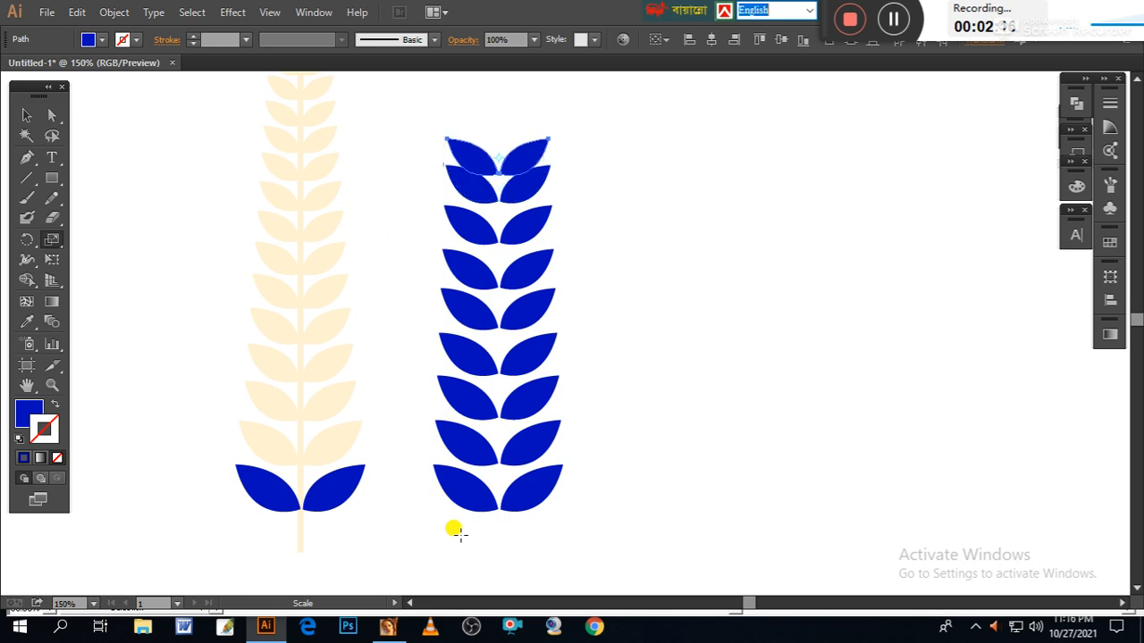
{"action": "key", "text": "Up"}
{"action": "key", "text": "Up"}
{"action": "key", "text": "Up"}
{"action": "key", "text": "Up"}
- Copy the ninth leaf pair at 97% uniform scale, scale the copy by 97% again, and move it up as the tenth row
{"action": "key", "text": "Return"}
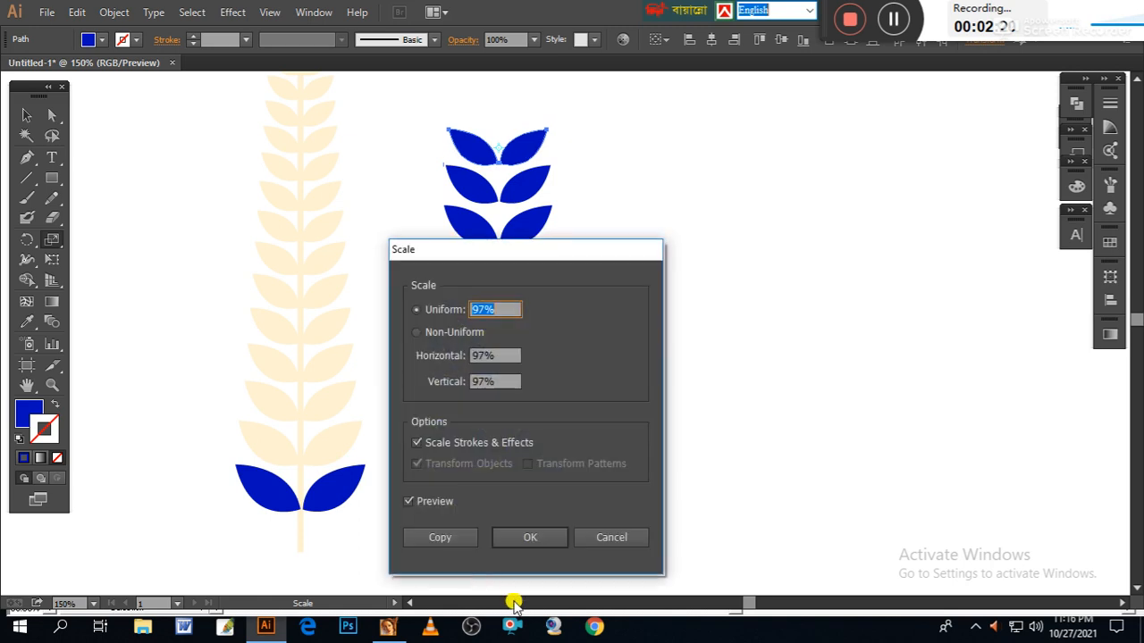
{"action": "left_click", "coordinate": [441, 539]}
{"action": "key", "text": "Return"}
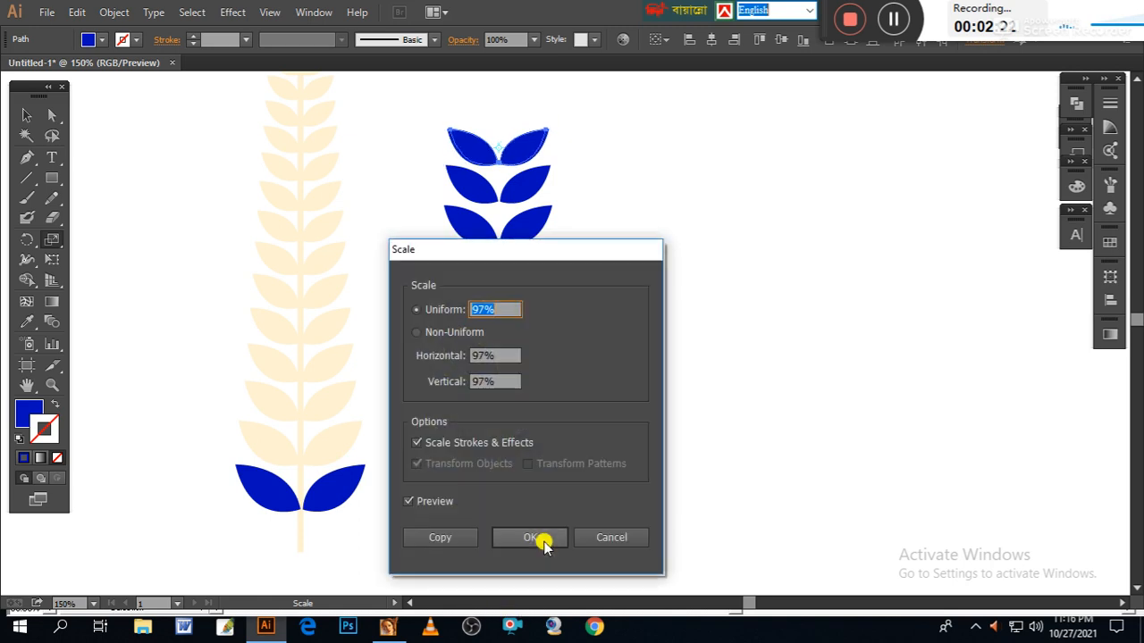
{"action": "left_click", "coordinate": [543, 542]}
{"action": "key", "text": "Up"}
{"action": "key", "text": "Up"}
{"action": "key", "text": "Up"}
{"action": "key", "text": "Up"}
{"action": "key", "text": "Up"}
{"action": "key", "text": "Up"}
{"action": "key", "text": "Up"}
{"action": "key", "text": "Up"}
{"action": "key", "text": "Up"}
{"action": "key", "text": "Up"}
{"action": "key", "text": "Up"}
{"action": "key", "text": "Up"}
{"action": "key", "text": "Up"}
{"action": "key", "text": "Up"}
{"action": "key", "text": "Up"}
{"action": "key", "text": "Up"}
{"action": "key", "text": "Up"}
{"action": "key", "text": "Up"}
{"action": "key", "text": "Up"}
{"action": "key", "text": "Up"}
{"action": "key", "text": "Up"}
{"action": "key", "text": "Up"}
{"action": "key", "text": "Up"}
{"action": "key", "text": "Up"}
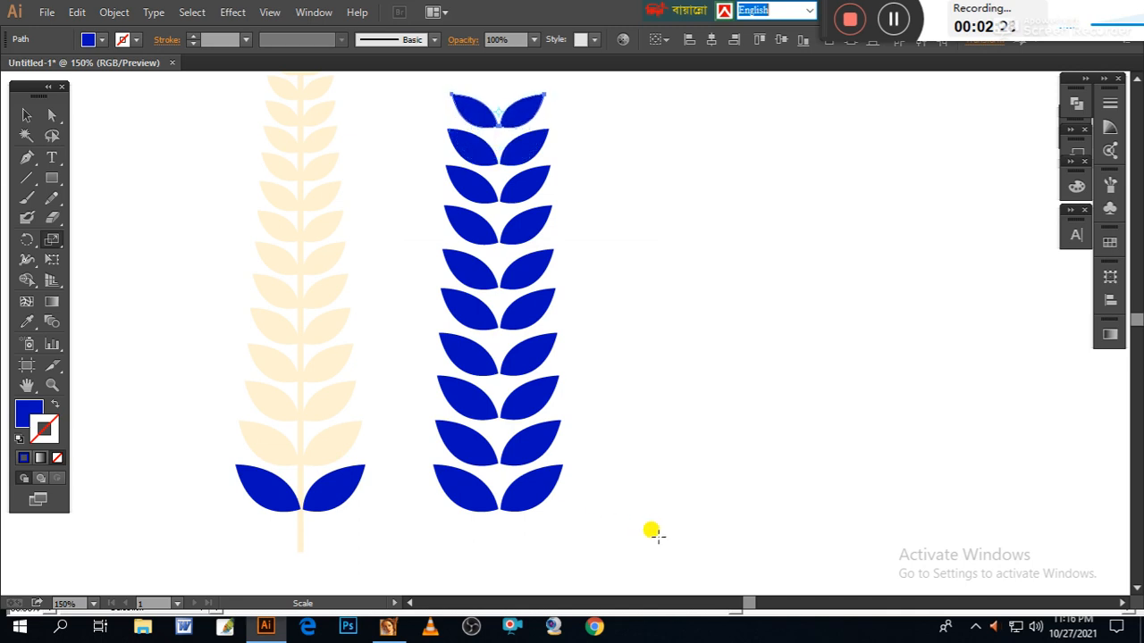
{"action": "left_click_drag", "start_coordinate": [608, 479], "coordinate": [631, 566]}
{"action": "left_click_drag", "start_coordinate": [645, 482], "coordinate": [620, 388]}
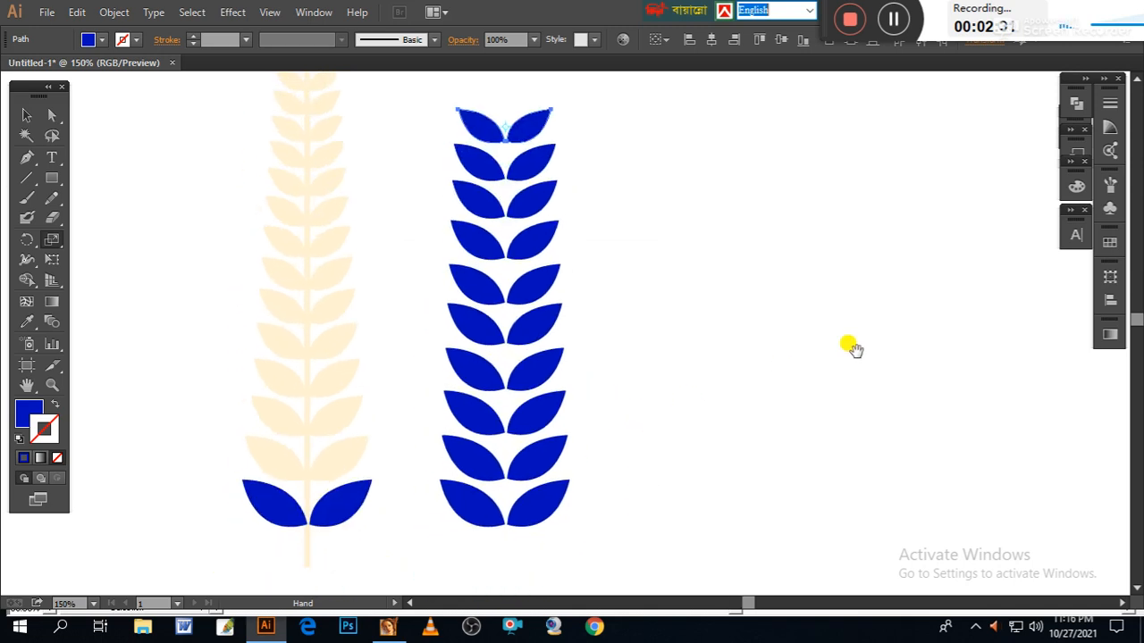
{"action": "left_click", "coordinate": [897, 22]}
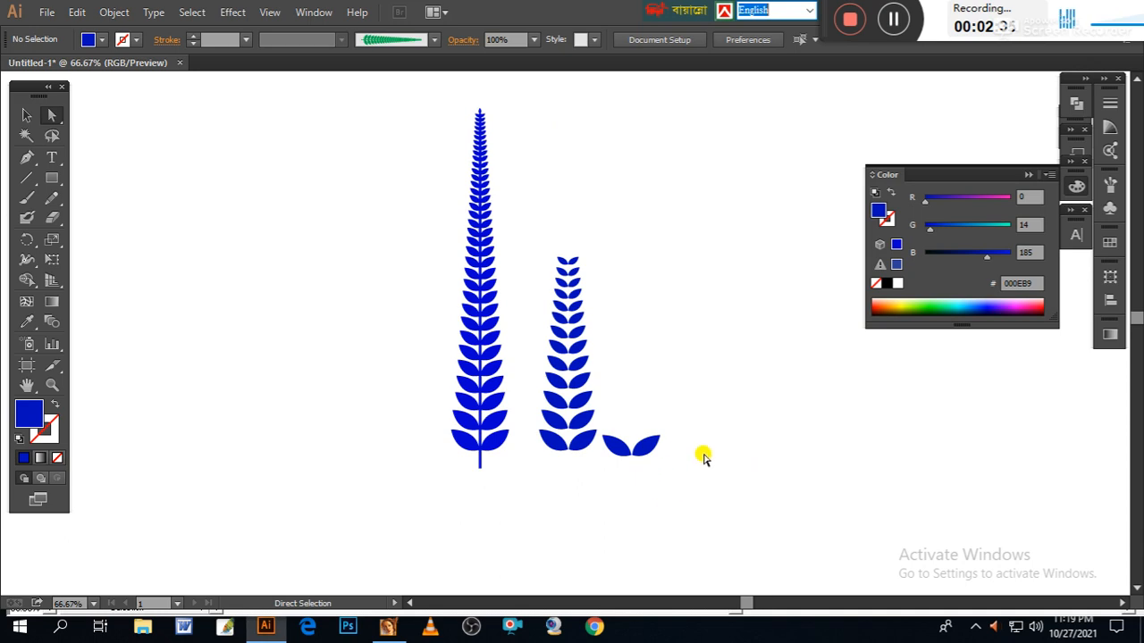
- Move the spare leaf pair from beside the new stalk to the far side of the reference stalk
{"action": "left_click_drag", "start_coordinate": [728, 469], "coordinate": [714, 365]}
{"action": "left_click_drag", "start_coordinate": [674, 288], "coordinate": [587, 380]}
{"action": "left_click_drag", "start_coordinate": [605, 334], "coordinate": [295, 376]}
{"action": "left_click_drag", "start_coordinate": [572, 378], "coordinate": [562, 450]}
- Draw a vertical stem line through the centre of the new leaf stalk and give it the blue 000EB9 stroke
{"action": "left_click", "coordinate": [28, 178]}
{"action": "left_click_drag", "start_coordinate": [541, 417], "coordinate": [542, 174]}
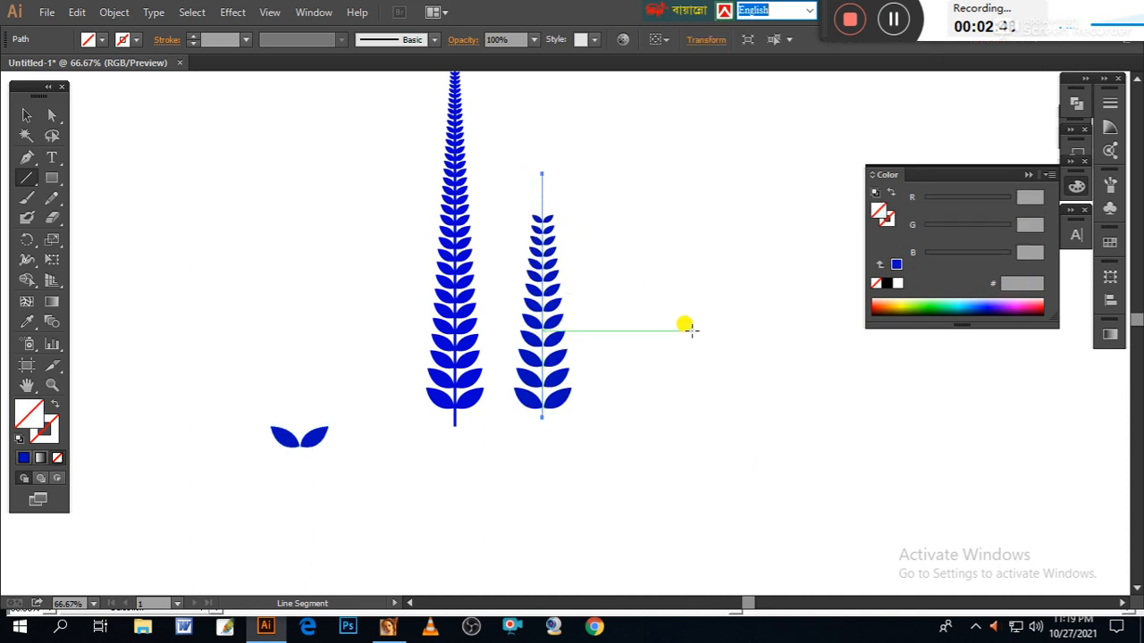
{"action": "left_click", "coordinate": [51, 435]}
{"action": "left_click", "coordinate": [23, 457]}
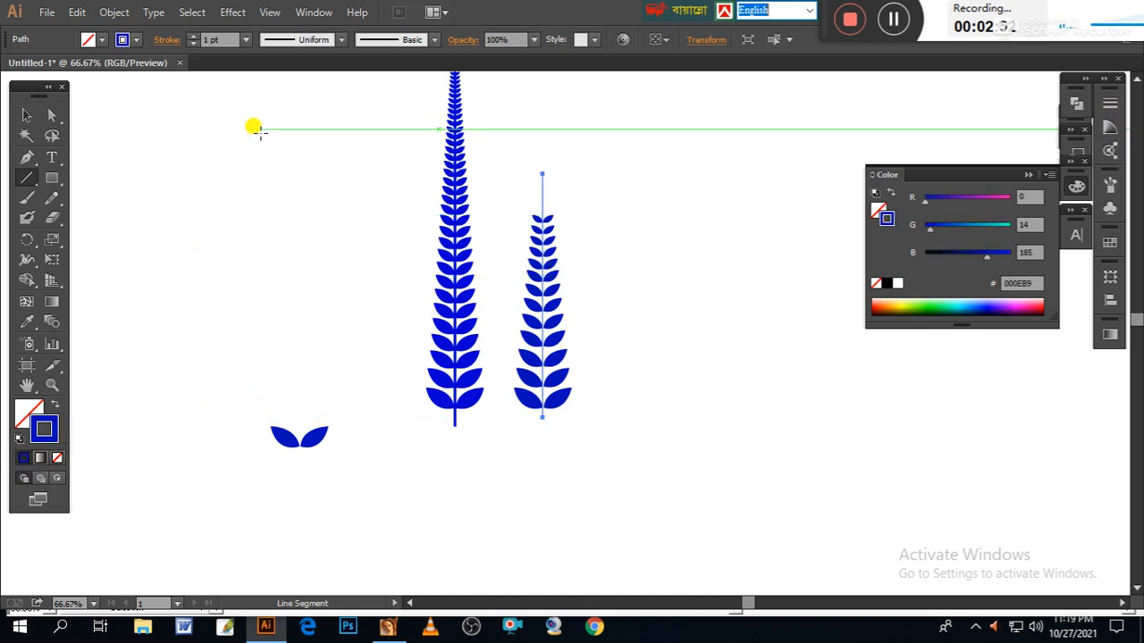
- Set the stem line's stroke weight to 5 pt and lower its upper end to just above the uppermost leaf pair
{"action": "left_click", "coordinate": [193, 35]}
{"action": "left_click", "coordinate": [193, 36]}
{"action": "left_click", "coordinate": [193, 36]}
{"action": "left_click", "coordinate": [193, 36]}
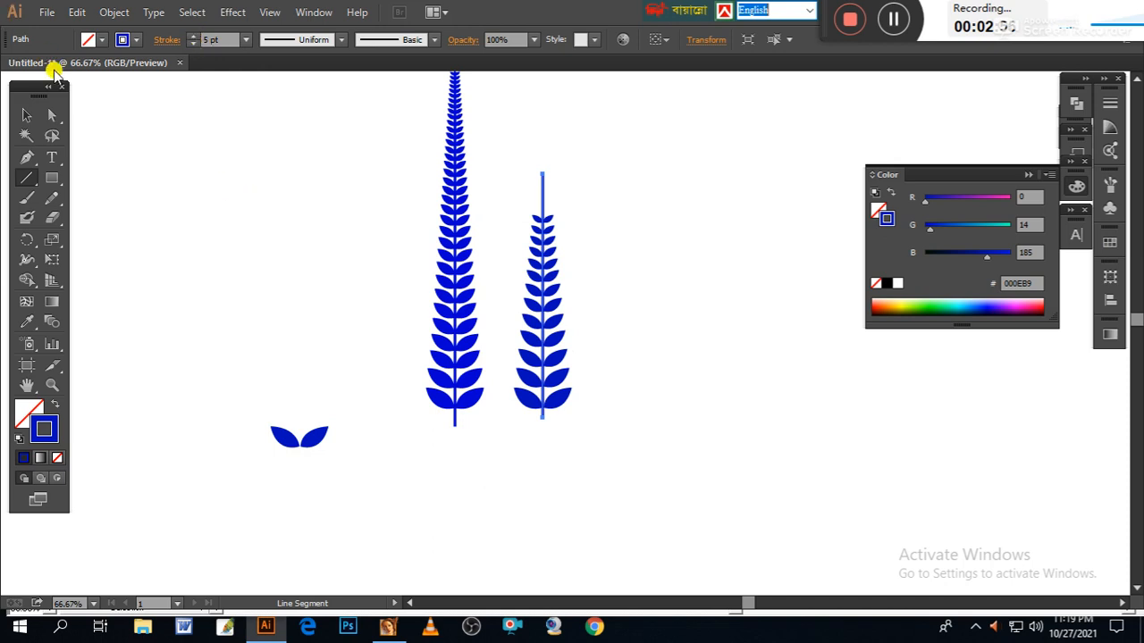
{"action": "left_click", "coordinate": [51, 115]}
{"action": "left_click_drag", "start_coordinate": [520, 139], "coordinate": [565, 180]}
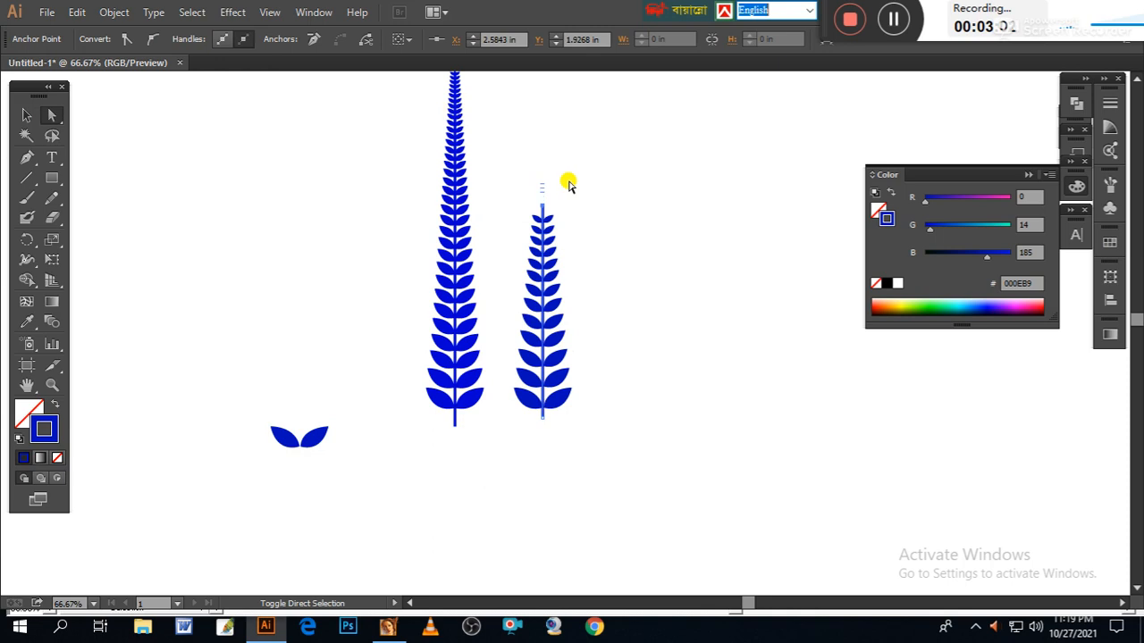
- Copy the right leaf of the uppermost pair to beside the stem's tip and enlarge the copy slightly
{"action": "key", "text": "ctrl+plus"}
{"action": "key", "text": "ctrl+plus"}
{"action": "key", "text": "ctrl+plus"}
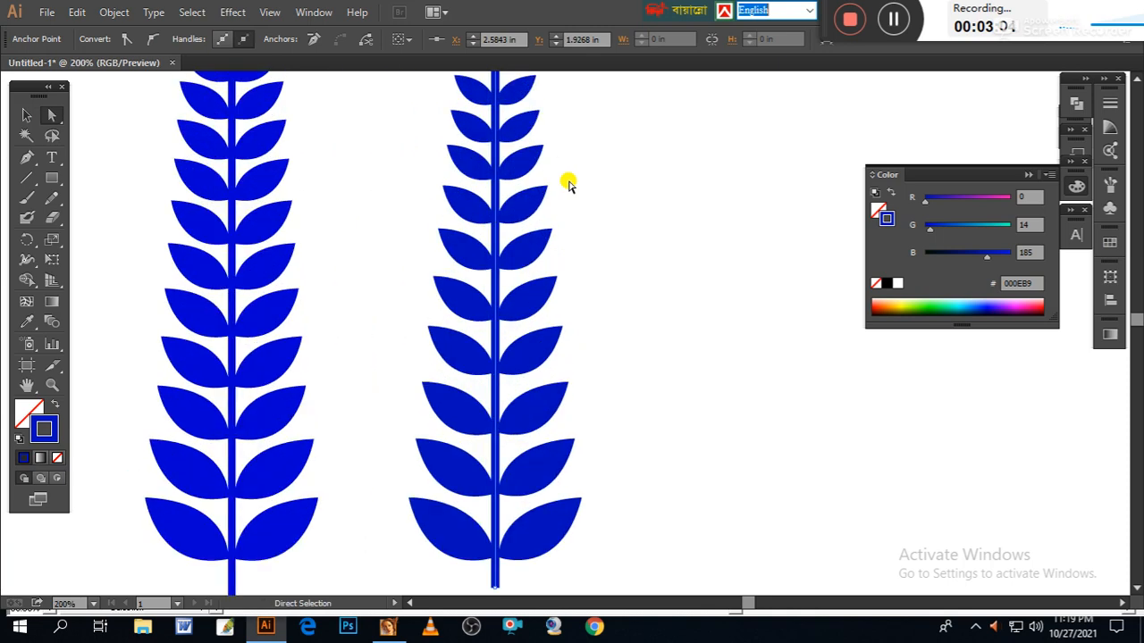
{"action": "left_click_drag", "start_coordinate": [627, 145], "coordinate": [651, 423]}
{"action": "left_click_drag", "start_coordinate": [625, 336], "coordinate": [632, 359]}
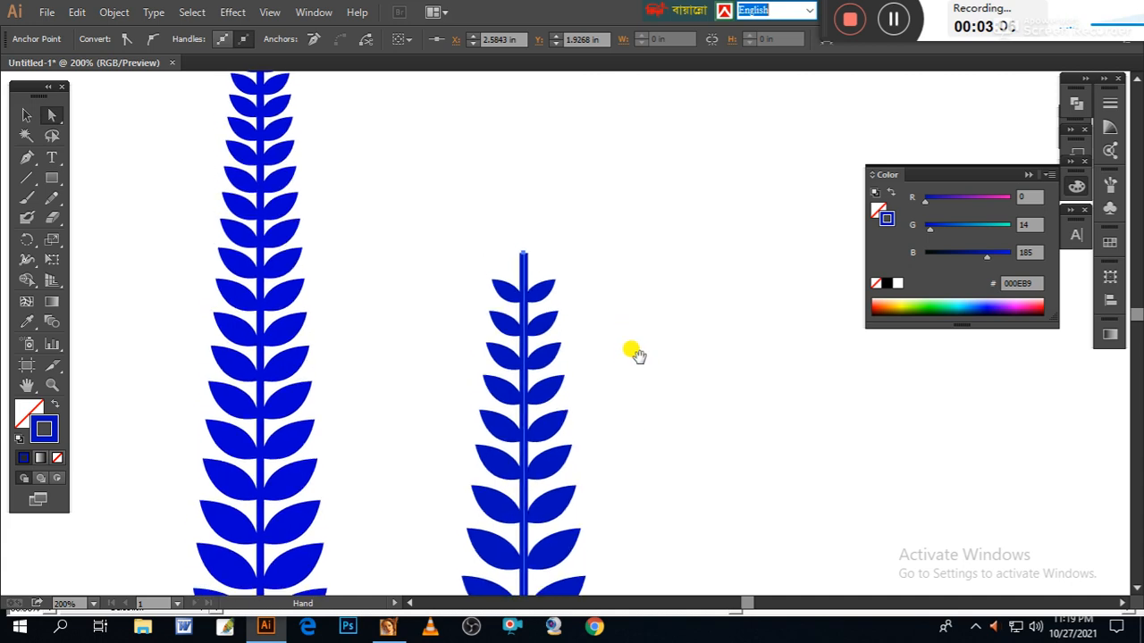
{"action": "left_click", "coordinate": [25, 115]}
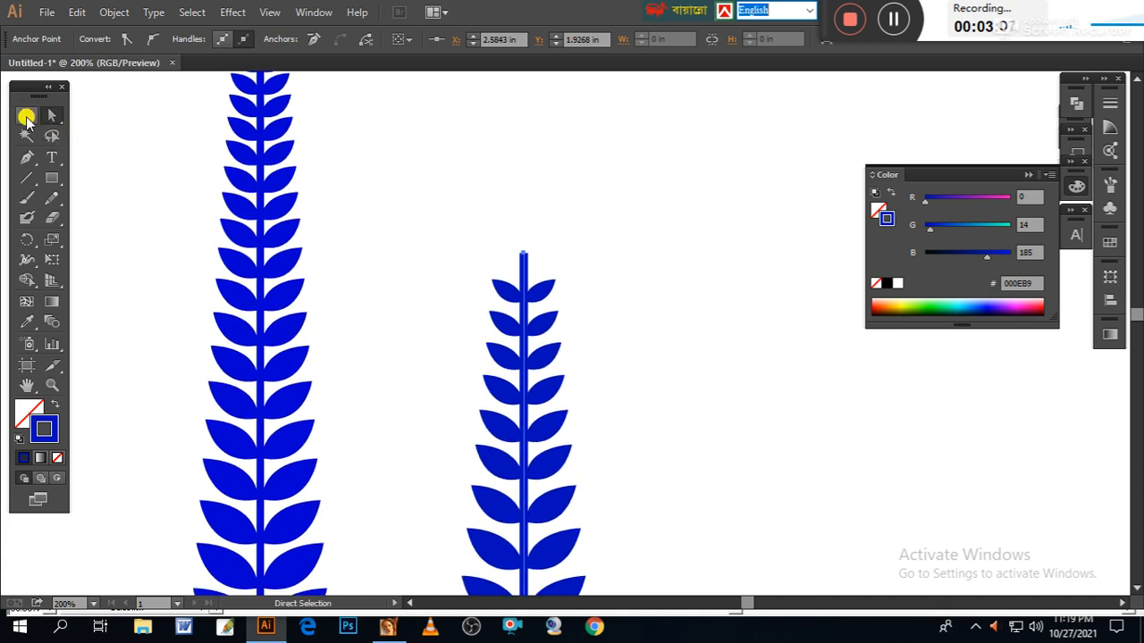
{"action": "left_click", "coordinate": [645, 249]}
{"action": "left_click_drag", "start_coordinate": [537, 297], "coordinate": [591, 266]}
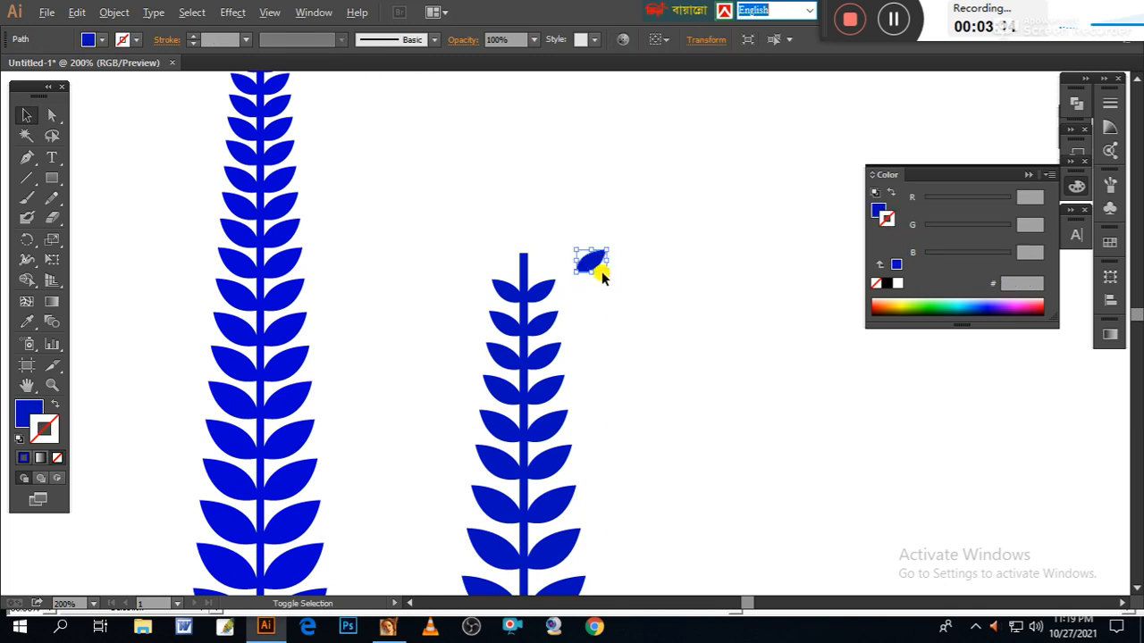
{"action": "left_click_drag", "start_coordinate": [605, 272], "coordinate": [614, 277]}
- Rotate the copied leaf upright and place it on the stem's upper end as the stalk's tip
{"action": "left_click", "coordinate": [27, 240]}
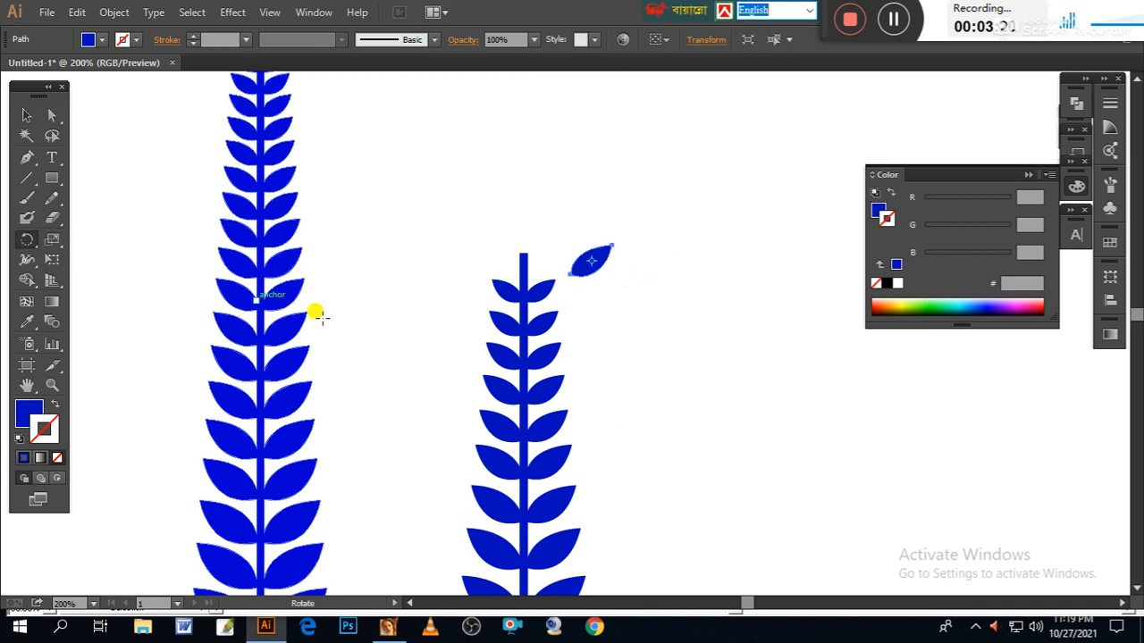
{"action": "left_click_drag", "start_coordinate": [606, 352], "coordinate": [782, 371]}
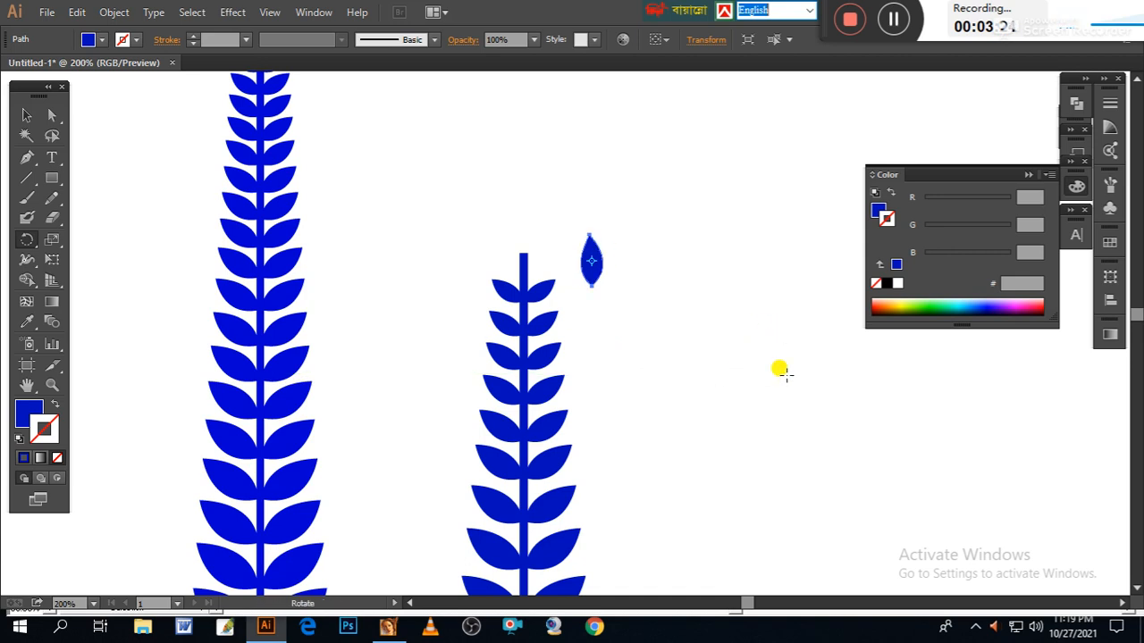
{"action": "left_click", "coordinate": [27, 115]}
{"action": "left_click_drag", "start_coordinate": [594, 260], "coordinate": [524, 250]}
{"action": "left_click", "coordinate": [695, 320]}
- Move the whole new stalk to the left of the reference stalk and place the spare leaf pair directly beneath it
{"action": "left_click_drag", "start_coordinate": [709, 357], "coordinate": [661, 264]}
{"action": "key", "text": "ctrl+minus"}
{"action": "key", "text": "ctrl+minus"}
{"action": "key", "text": "ctrl+minus"}
{"action": "key", "text": "ctrl+minus"}
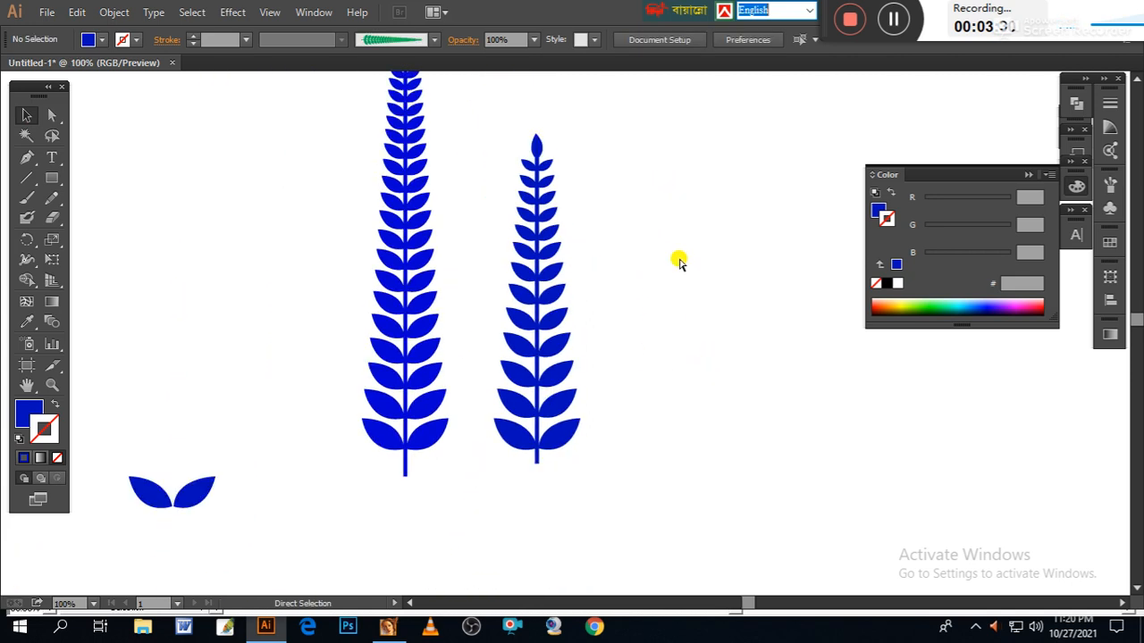
{"action": "left_click_drag", "start_coordinate": [663, 309], "coordinate": [688, 338]}
{"action": "left_click_drag", "start_coordinate": [659, 205], "coordinate": [556, 492]}
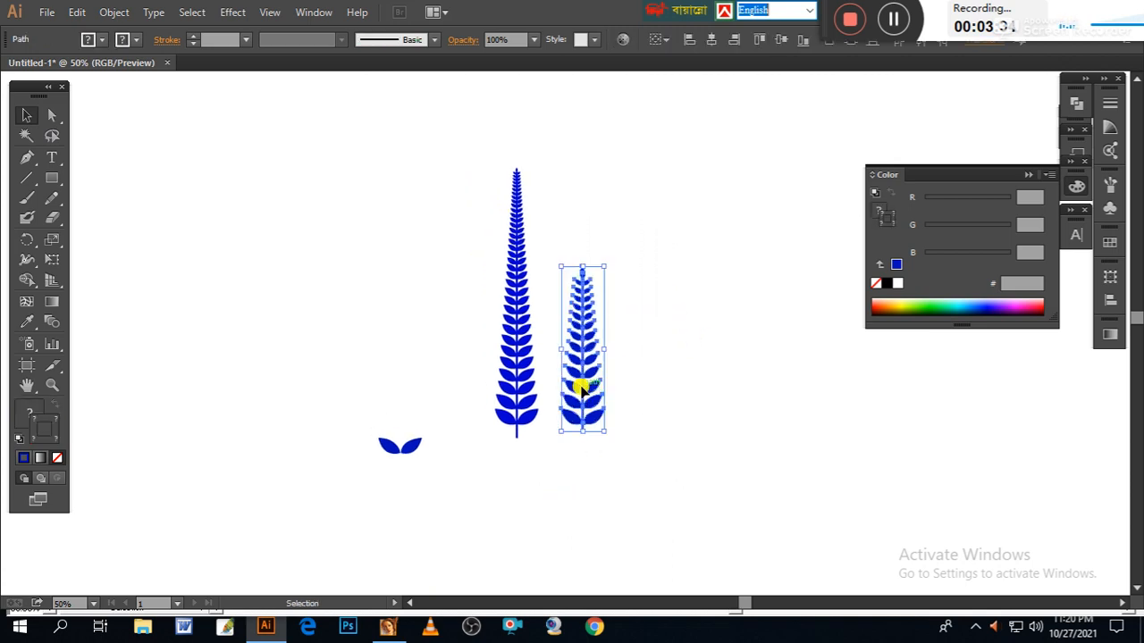
{"action": "mouse_move", "coordinate": [588, 392]}
{"action": "left_mouse_down"}
{"action": "mouse_move", "coordinate": [384, 384]}
{"action": "mouse_move", "coordinate": [283, 364]}
{"action": "left_mouse_up"}
{"action": "left_click_drag", "start_coordinate": [344, 426], "coordinate": [453, 488]}
{"action": "left_click_drag", "start_coordinate": [413, 452], "coordinate": [284, 416]}
{"action": "left_click", "coordinate": [379, 437]}
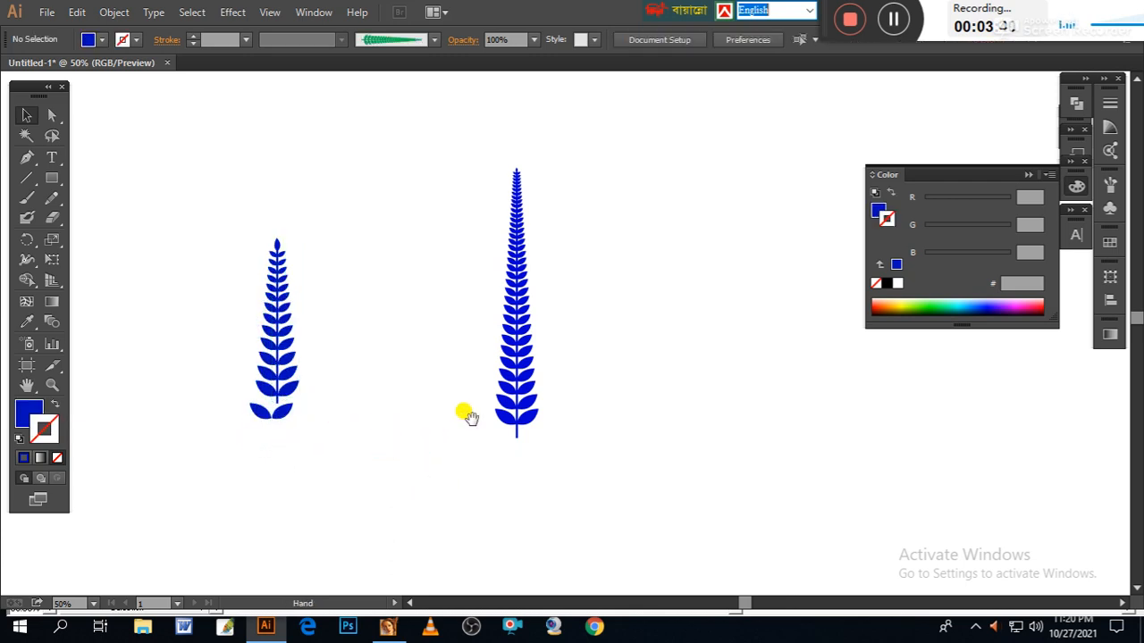
- Examine the long reference stalk and the leaf-stalk art brush among the document's brushes
{"action": "scroll", "coordinate": [461, 411], "scroll_direction": "right", "scroll_amount": 3}
{"action": "key", "text": "ctrl+plus"}
{"action": "key", "text": "ctrl+plus"}
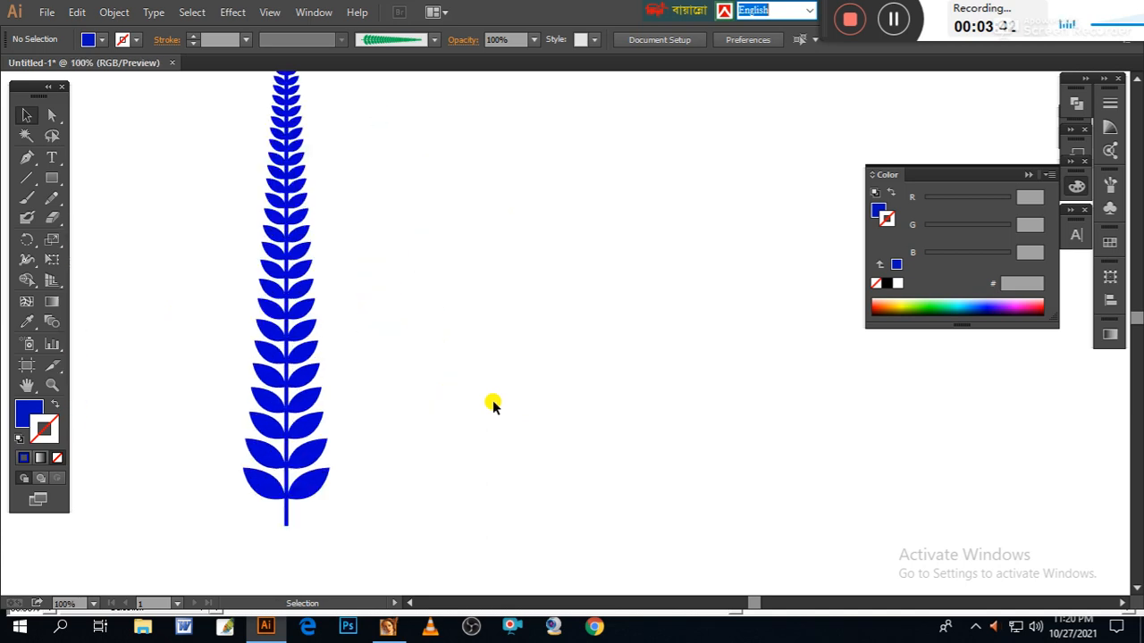
{"action": "left_click_drag", "start_coordinate": [444, 230], "coordinate": [528, 270]}
{"action": "left_click_drag", "start_coordinate": [695, 289], "coordinate": [577, 320]}
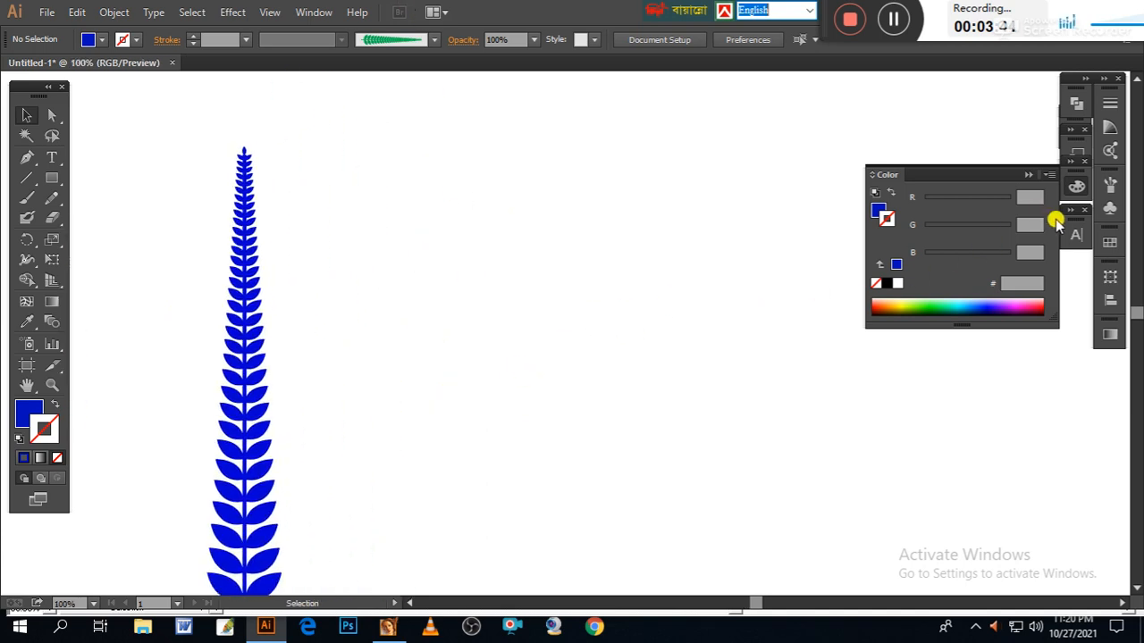
{"action": "left_click", "coordinate": [1111, 185]}
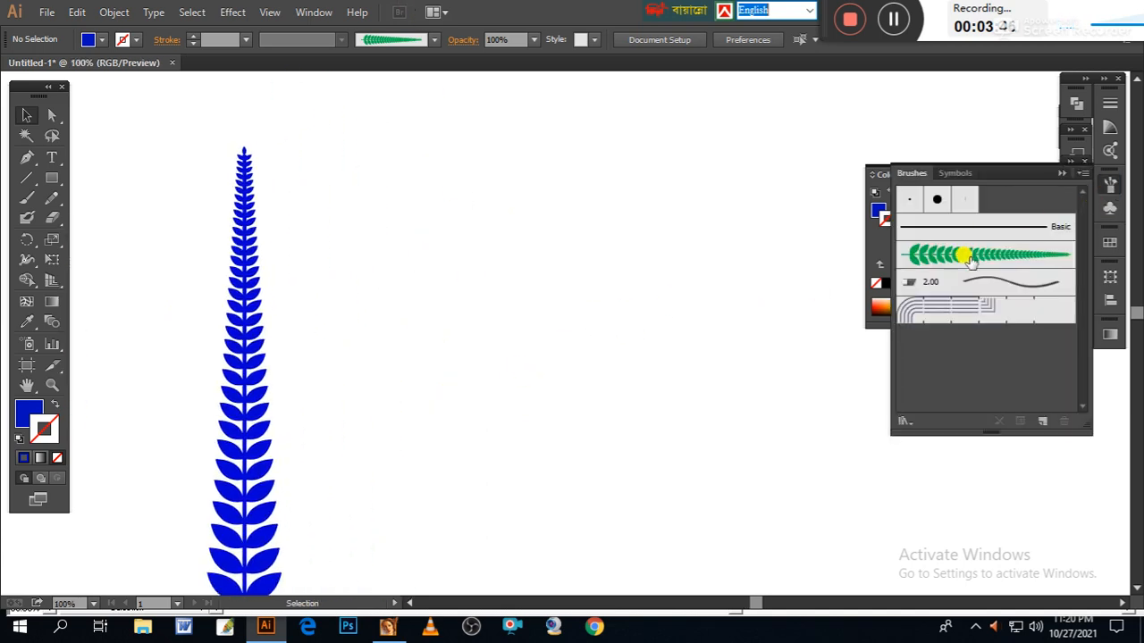
{"action": "left_click", "coordinate": [1061, 174]}
{"action": "key", "text": "space"}
{"action": "left_click_drag", "start_coordinate": [517, 435], "coordinate": [614, 345]}
{"action": "key", "text": "ctrl+minus"}
{"action": "key", "text": "ctrl+minus"}
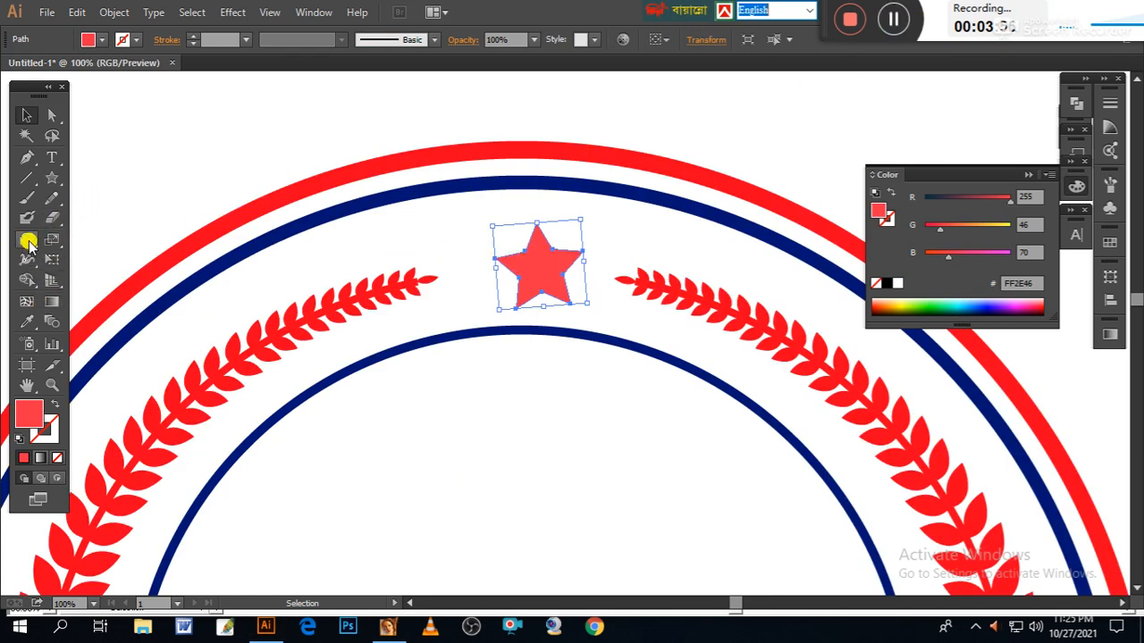
- Rotate the red star slightly clockwise to stand upright and centre it between the tips of the two laurel branches
{"action": "left_click", "coordinate": [29, 243]}
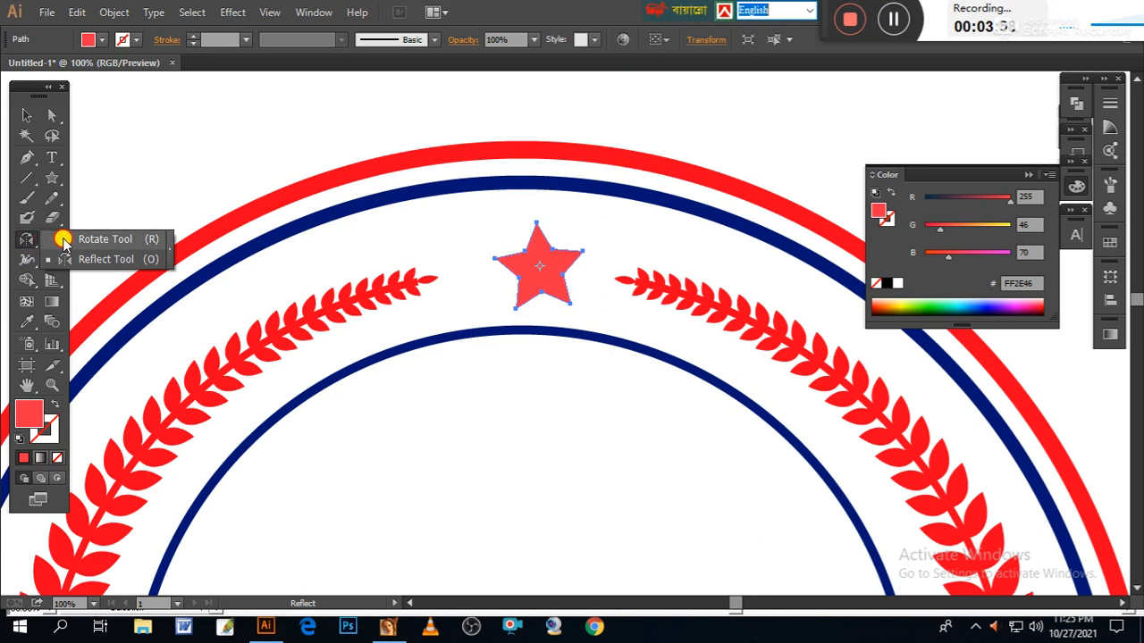
{"action": "left_click", "coordinate": [62, 240]}
{"action": "left_click_drag", "start_coordinate": [578, 379], "coordinate": [570, 393]}
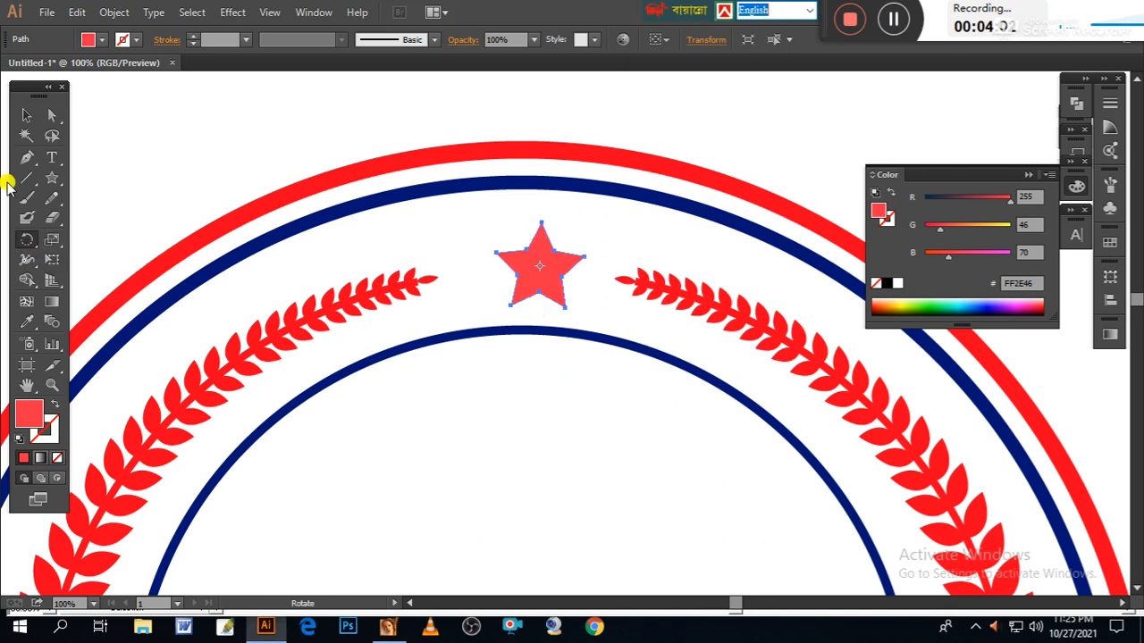
{"action": "left_click", "coordinate": [27, 115]}
{"action": "left_click_drag", "start_coordinate": [539, 271], "coordinate": [526, 281]}
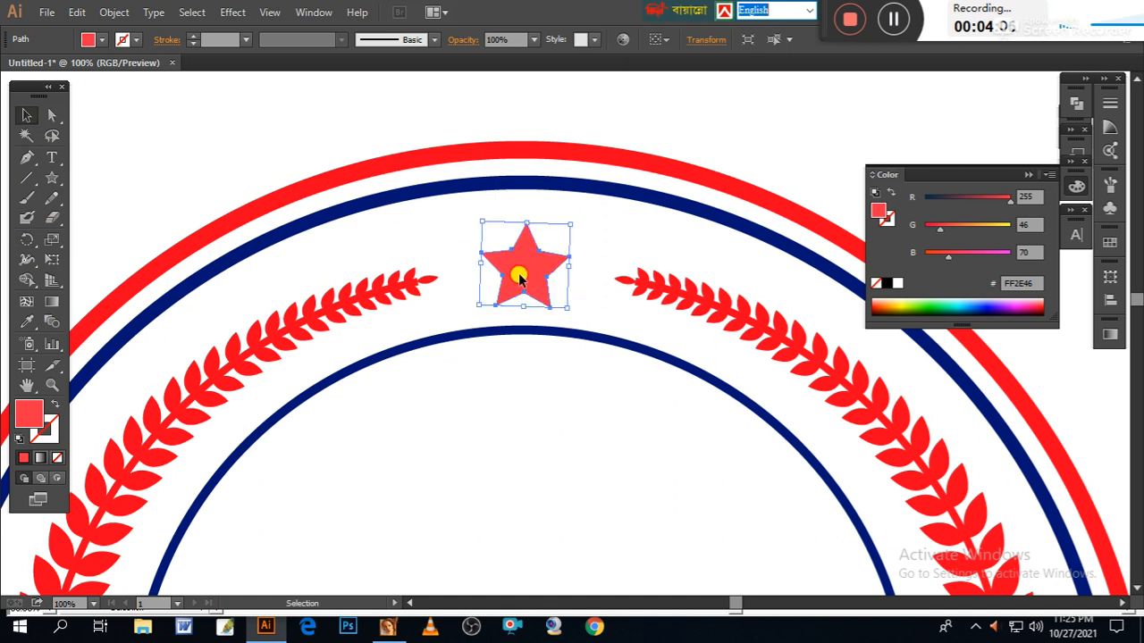
{"action": "left_click_drag", "start_coordinate": [521, 278], "coordinate": [525, 278]}
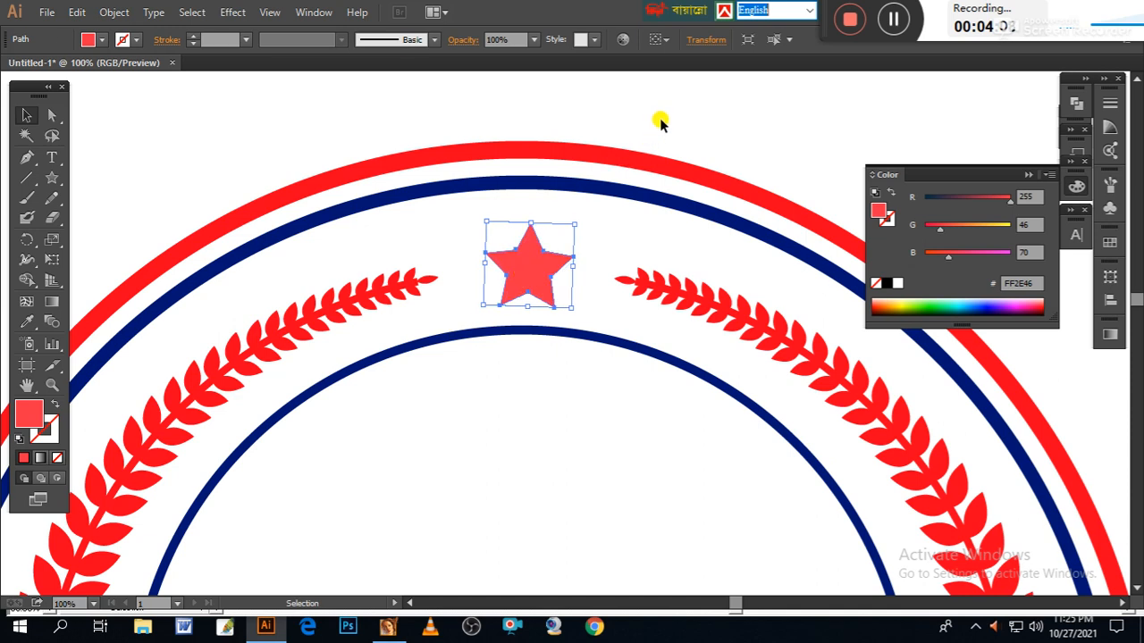
- Examine the whole round badge with its rings, laurel branches and star
{"action": "key", "text": "ctrl+shift+a"}
{"action": "key", "text": "ctrl+minus"}
{"action": "key", "text": "ctrl+minus"}
{"action": "key", "text": "ctrl+minus"}
{"action": "key", "text": "ctrl+minus"}
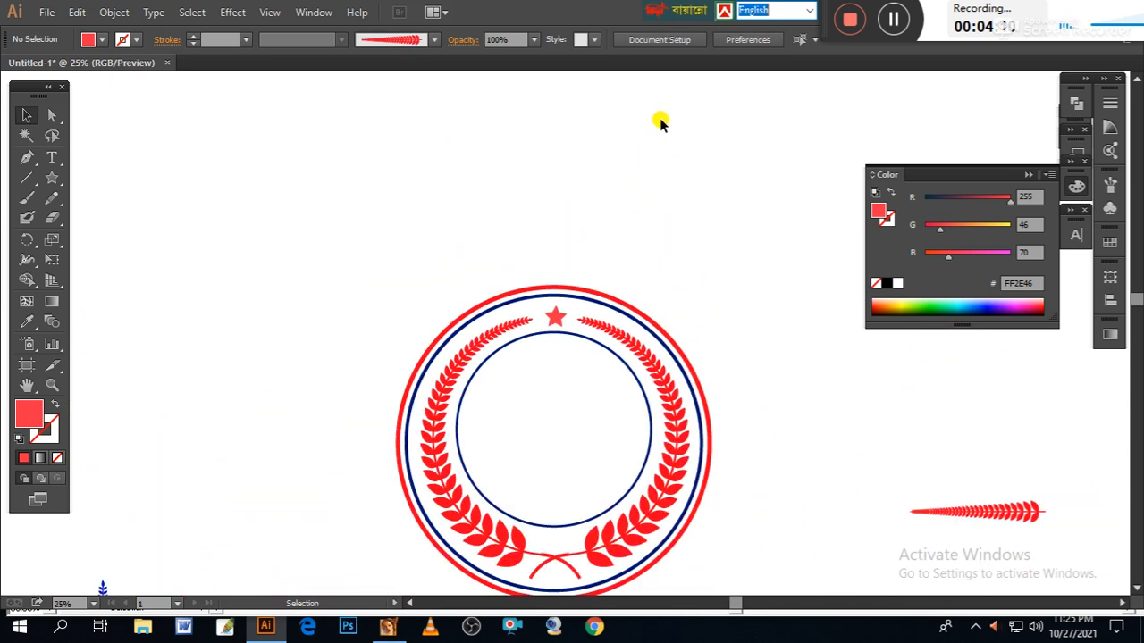
{"action": "scroll", "coordinate": [671, 327], "scroll_direction": "down", "scroll_amount": 5}
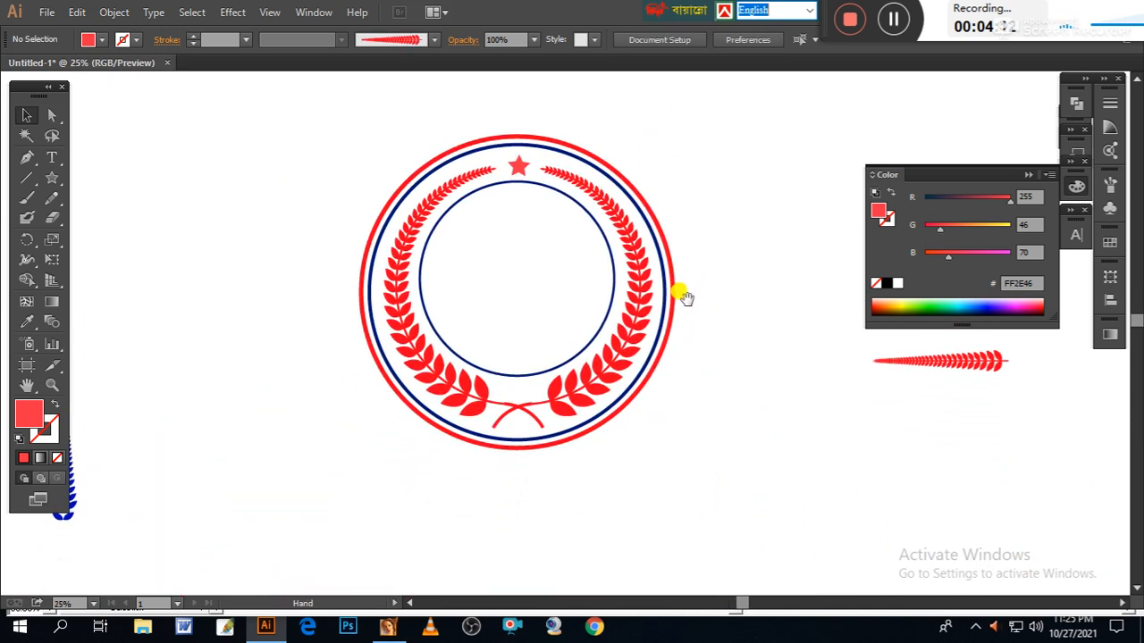
{"action": "left_click_drag", "start_coordinate": [685, 300], "coordinate": [692, 313]}
{"action": "key", "text": "ctrl+plus"}
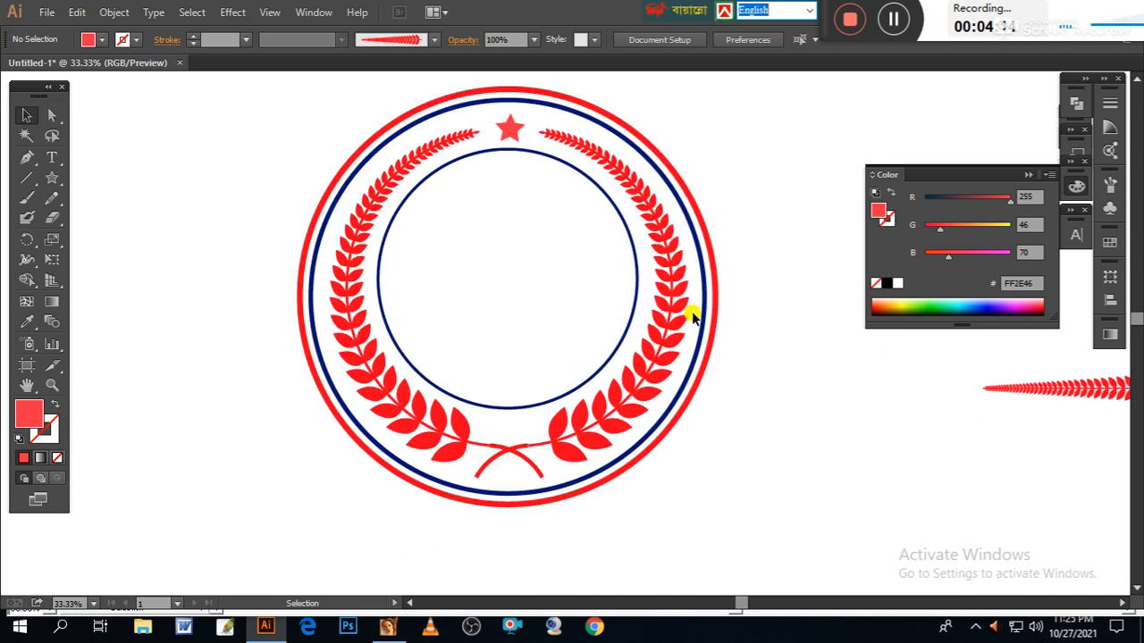
{"action": "mouse_move", "coordinate": [721, 450]}
{"action": "left_mouse_down"}
{"action": "mouse_move", "coordinate": [719, 434]}
{"action": "mouse_move", "coordinate": [702, 438]}
{"action": "left_mouse_up"}
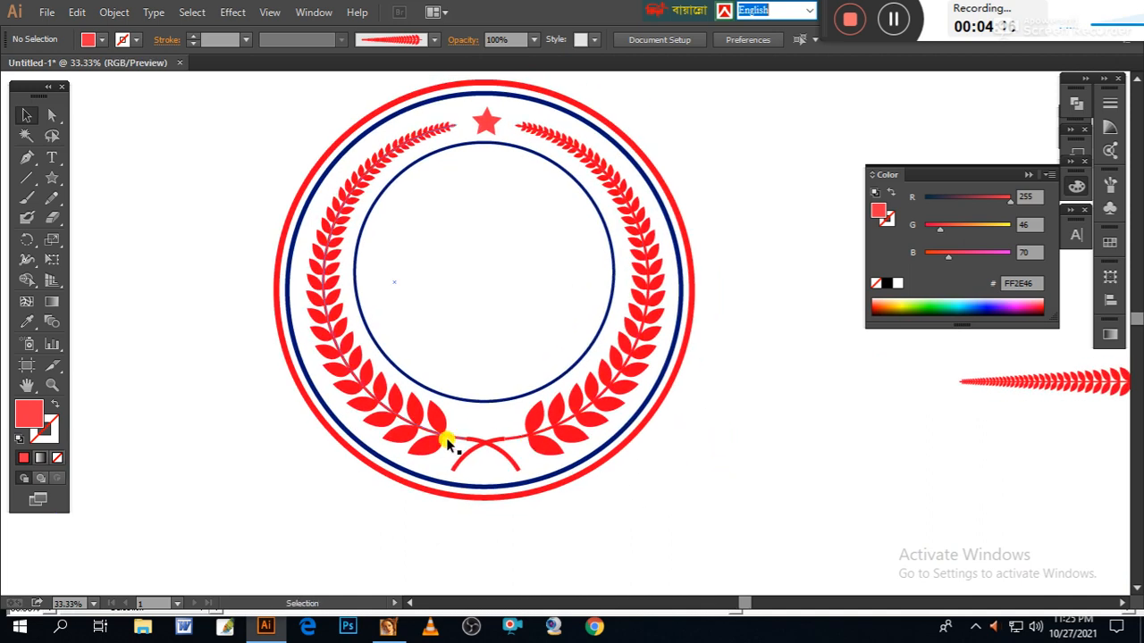
- Expand the appearance of both brushed laurel branches, the left one first and the right one second
{"action": "left_click", "coordinate": [408, 421]}
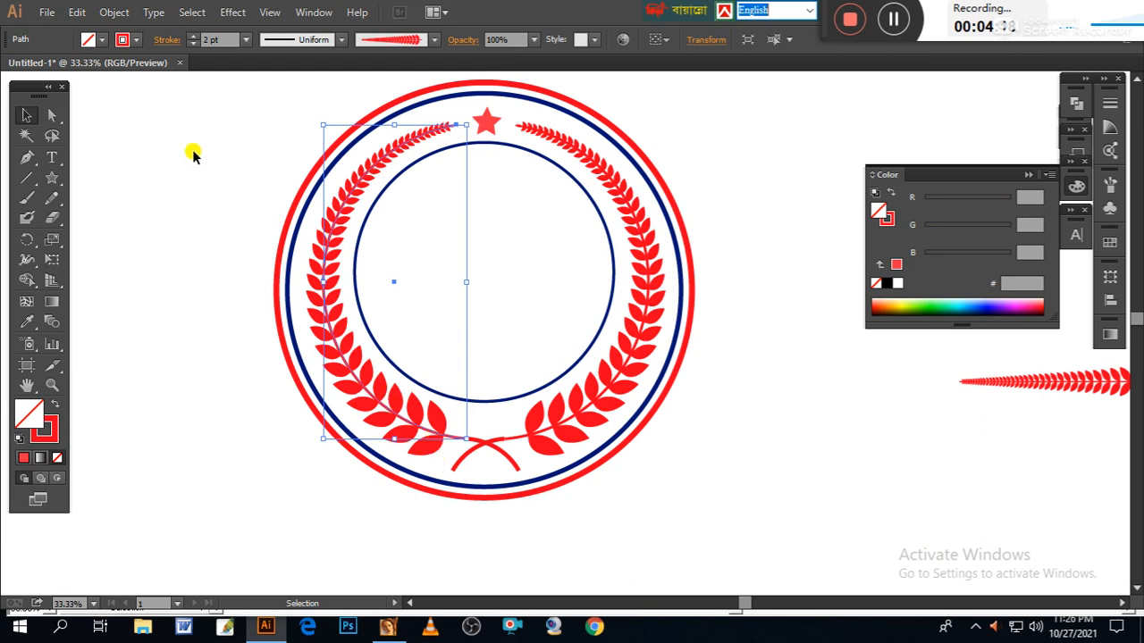
{"action": "left_click", "coordinate": [115, 11]}
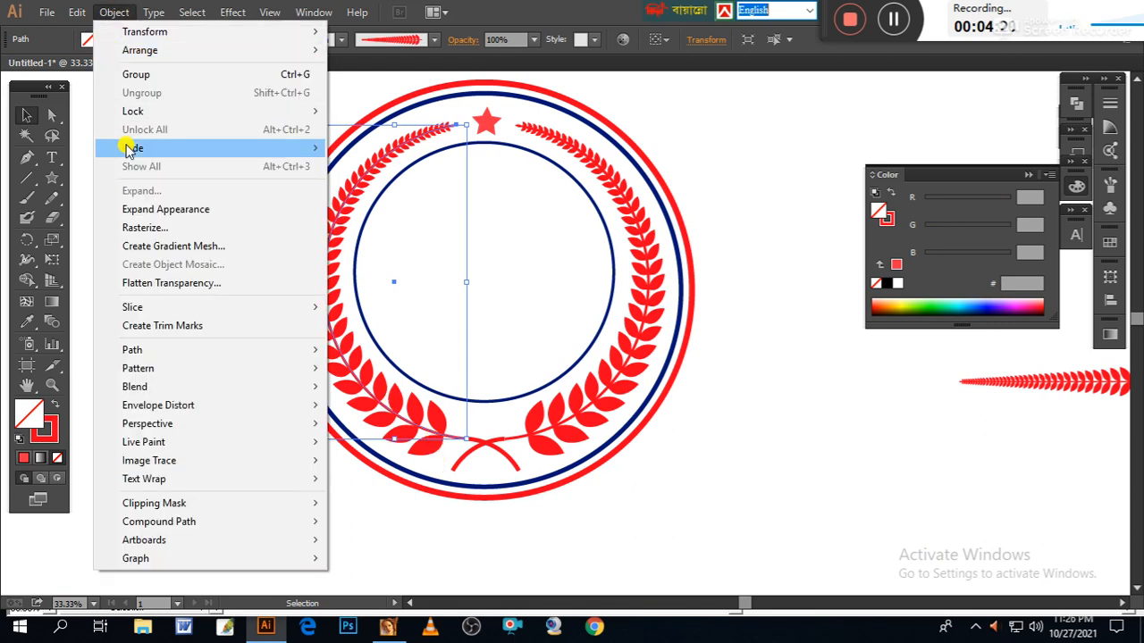
{"action": "left_click", "coordinate": [159, 210]}
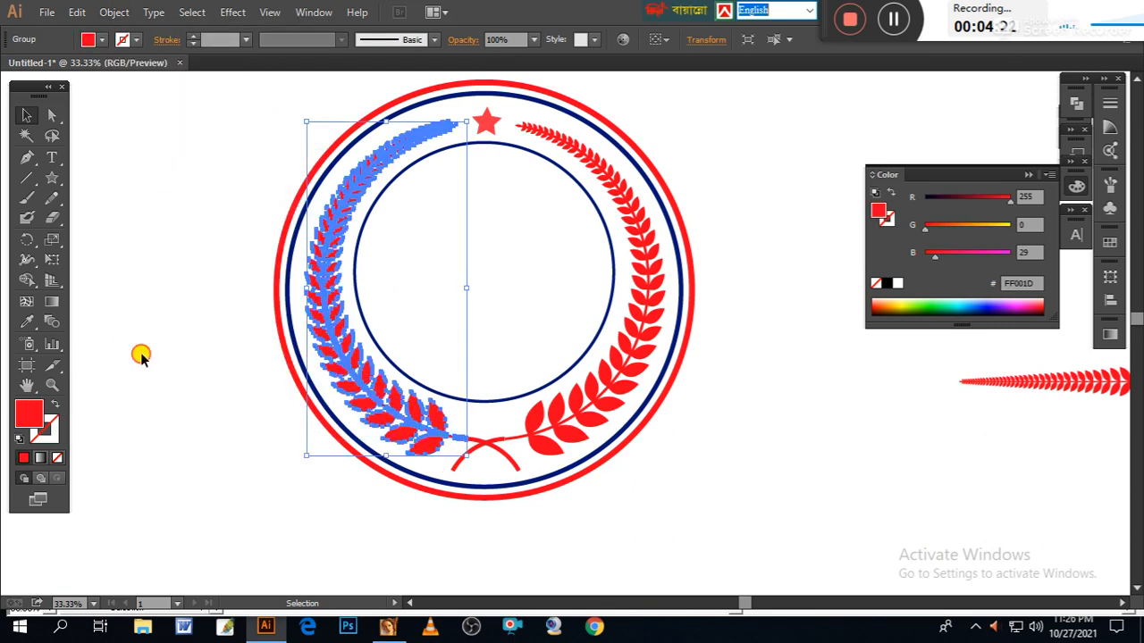
{"action": "left_click", "coordinate": [223, 361]}
{"action": "left_click", "coordinate": [551, 422]}
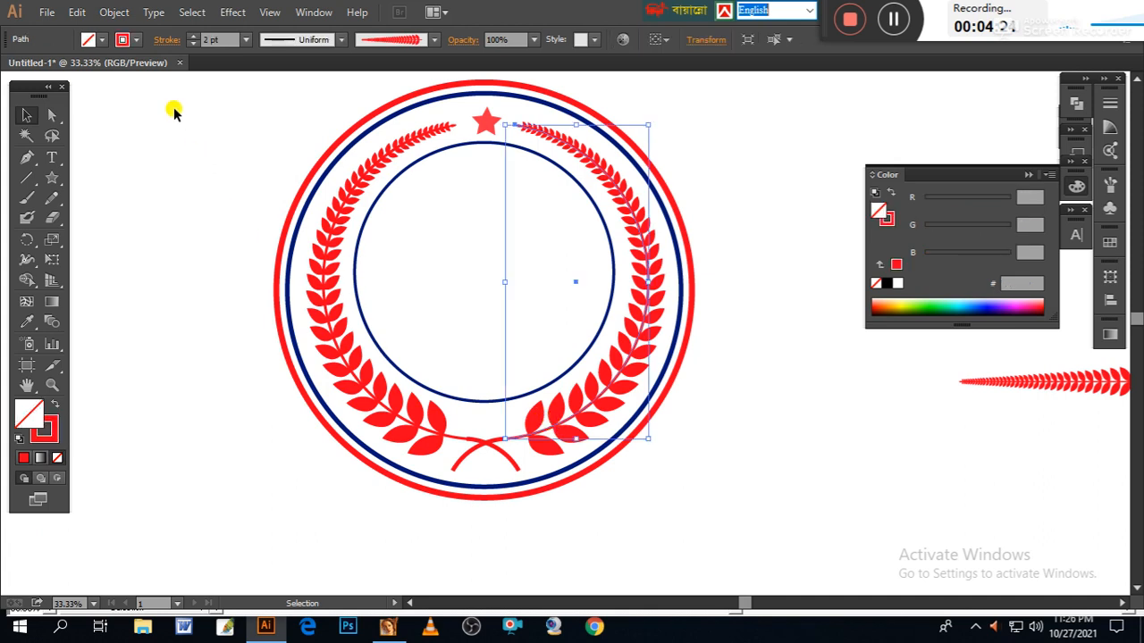
{"action": "left_click", "coordinate": [116, 13]}
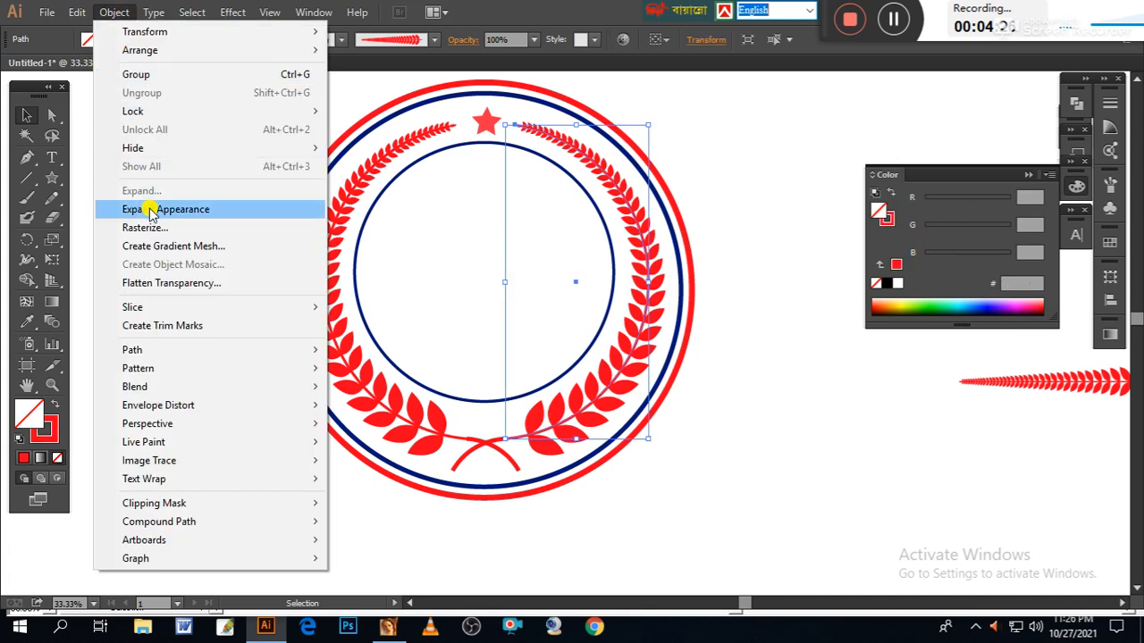
{"action": "left_click", "coordinate": [154, 214]}
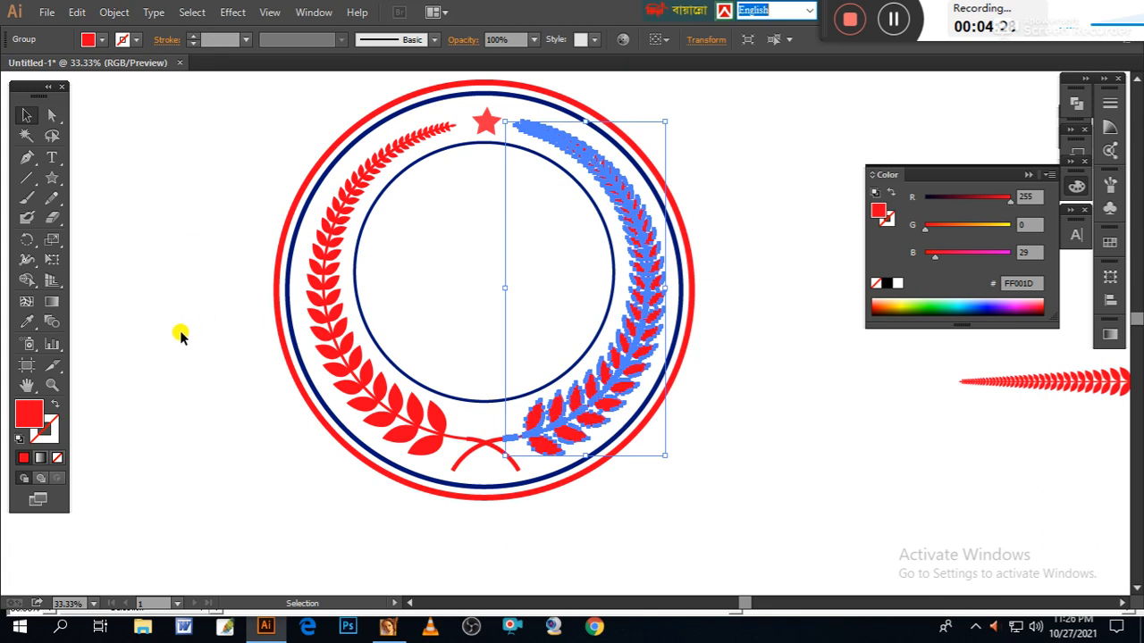
- Fill the right laurel branch with green 008B0A and the left branch with blue 0200FF
{"action": "left_click", "coordinate": [931, 303]}
{"action": "left_click", "coordinate": [822, 385]}
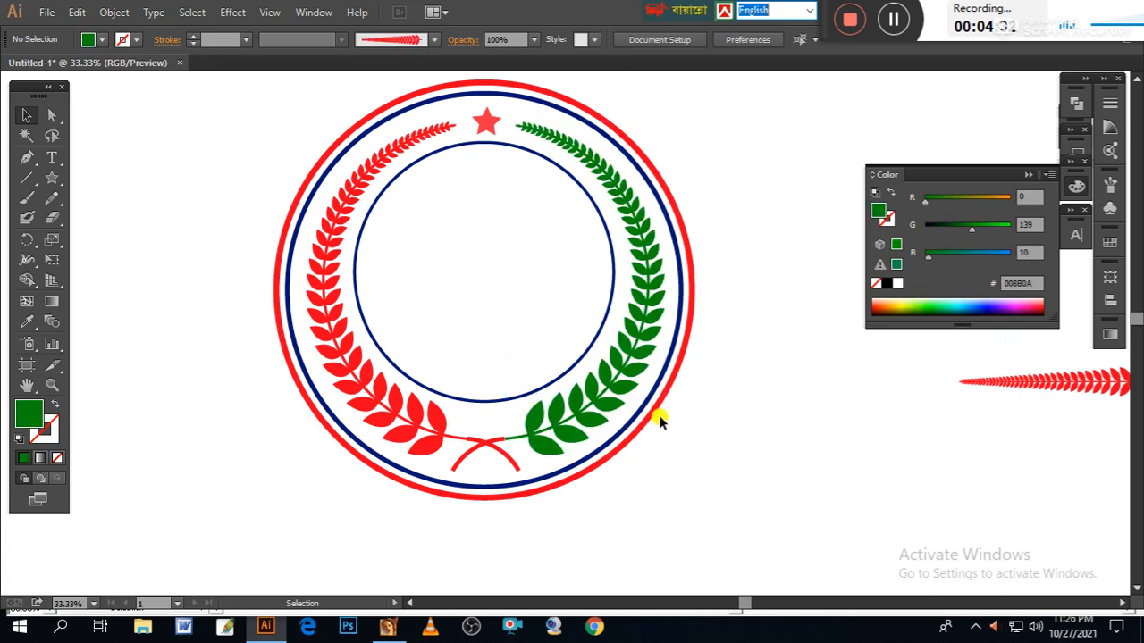
{"action": "left_click", "coordinate": [360, 404]}
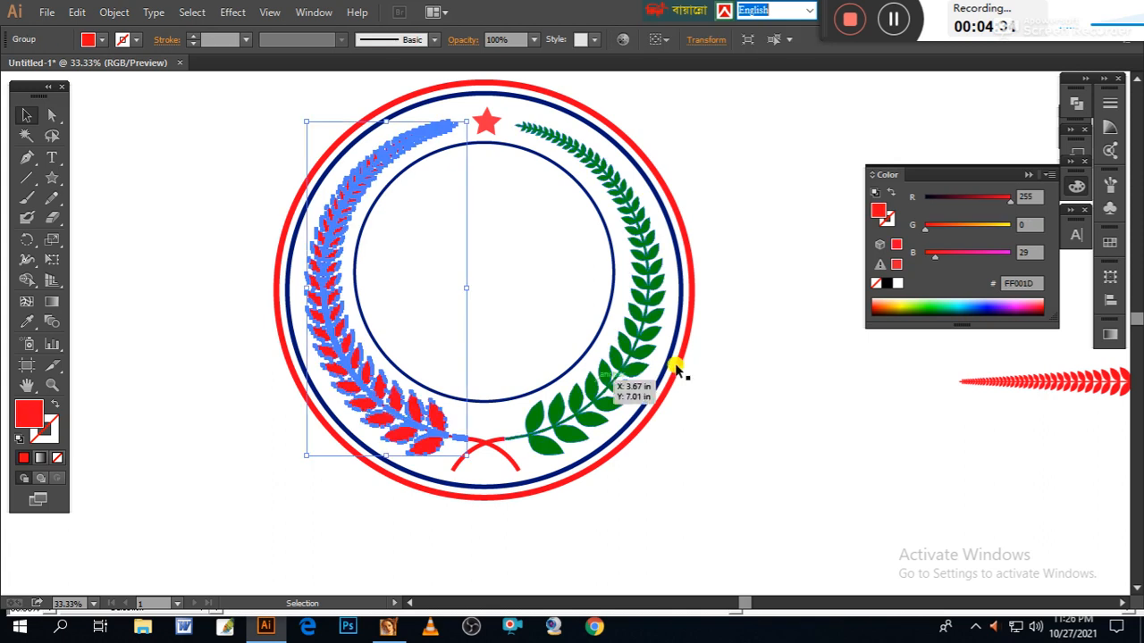
{"action": "left_click", "coordinate": [988, 304]}
{"action": "left_click", "coordinate": [821, 398]}
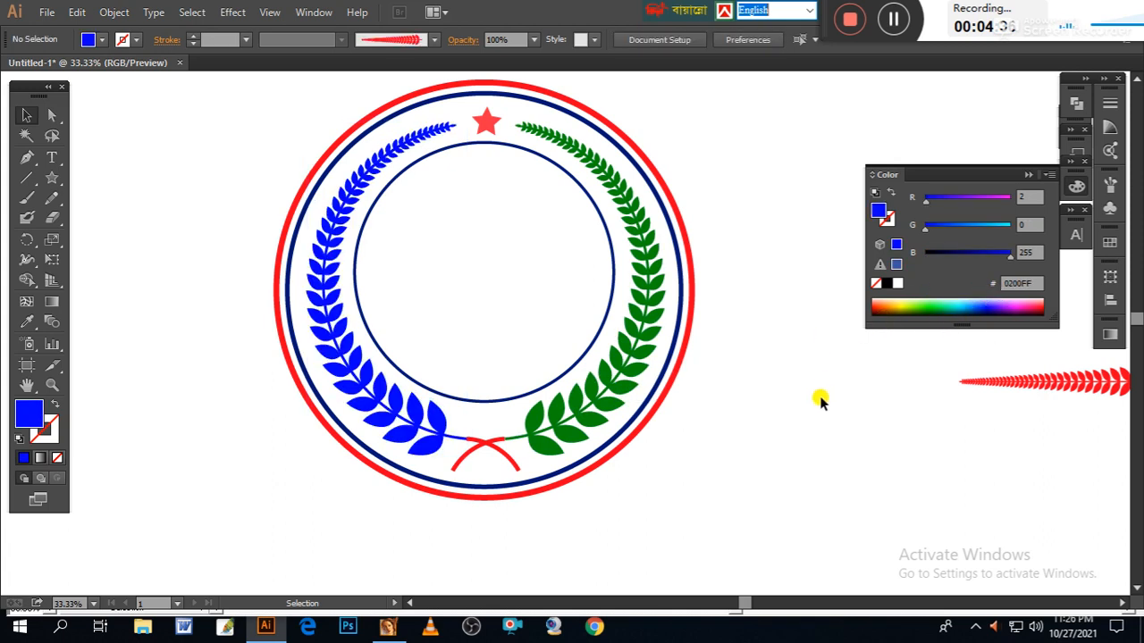
- Fill the large navy circle inside the red ring with cream FFF4DE and send it behind the other artwork
{"action": "left_click_drag", "start_coordinate": [810, 387], "coordinate": [758, 404]}
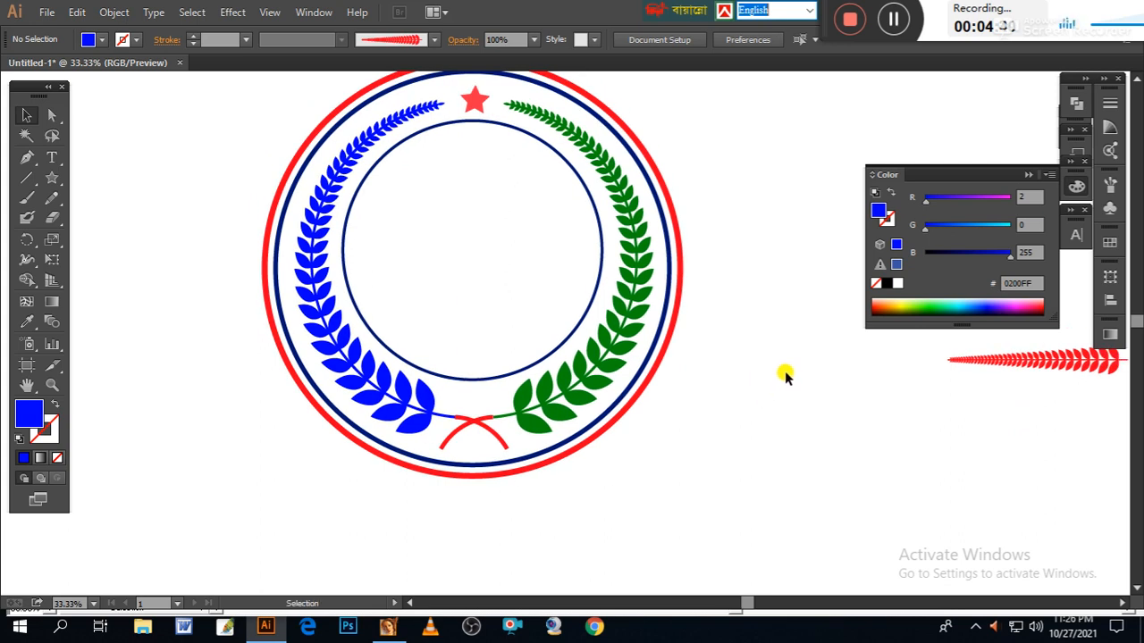
{"action": "left_click_drag", "start_coordinate": [770, 363], "coordinate": [755, 406]}
{"action": "left_click_drag", "start_coordinate": [740, 354], "coordinate": [755, 402]}
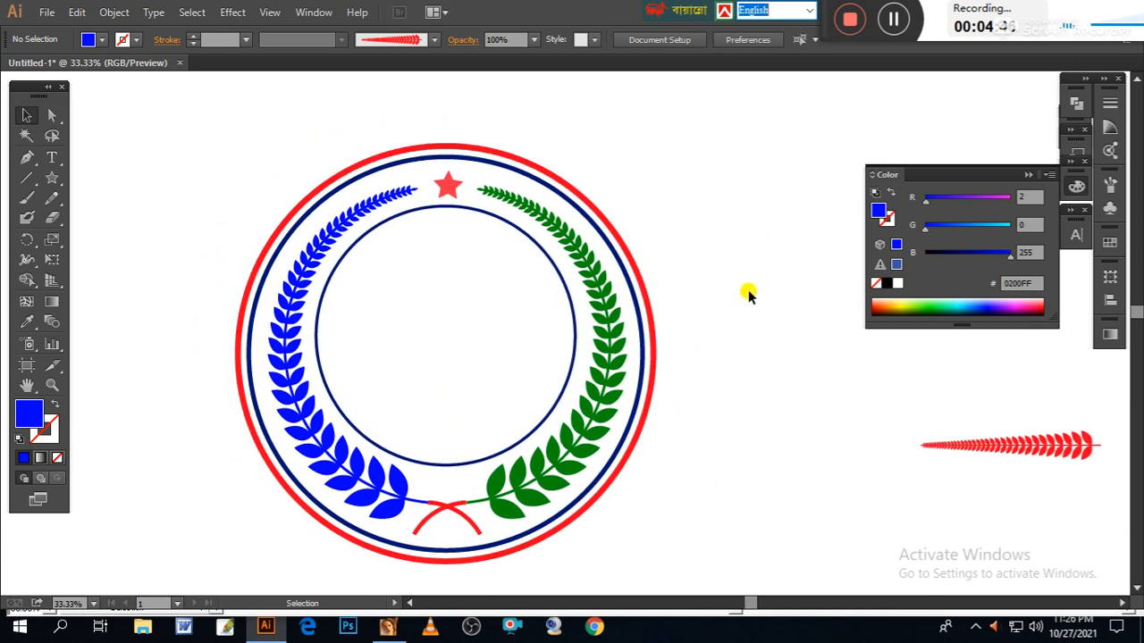
{"action": "left_click", "coordinate": [640, 312]}
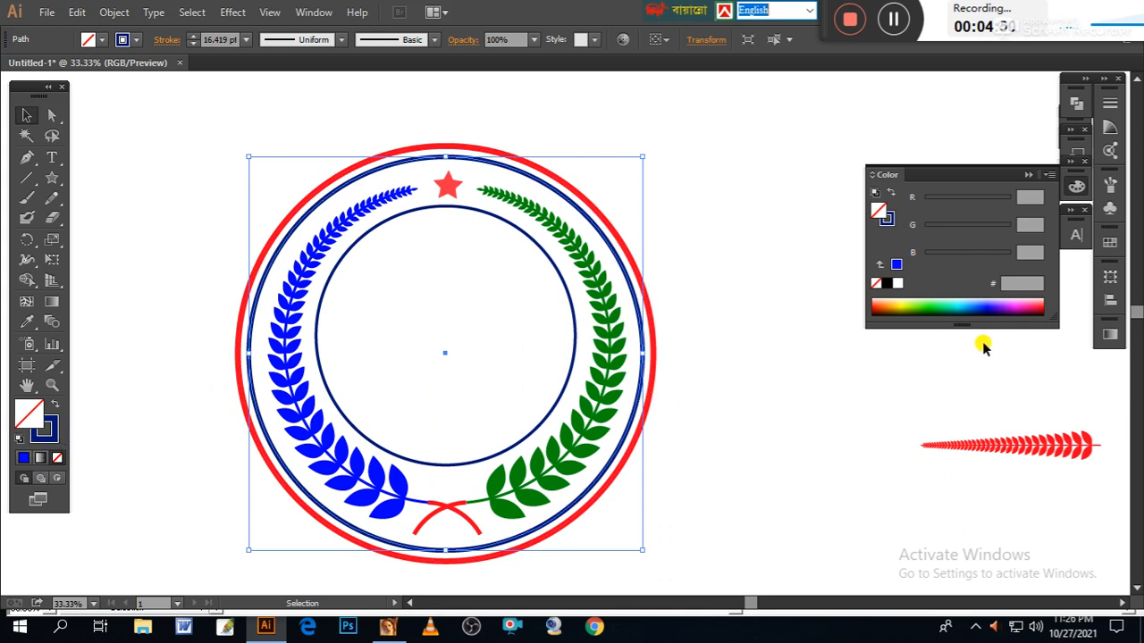
{"action": "left_click", "coordinate": [899, 303]}
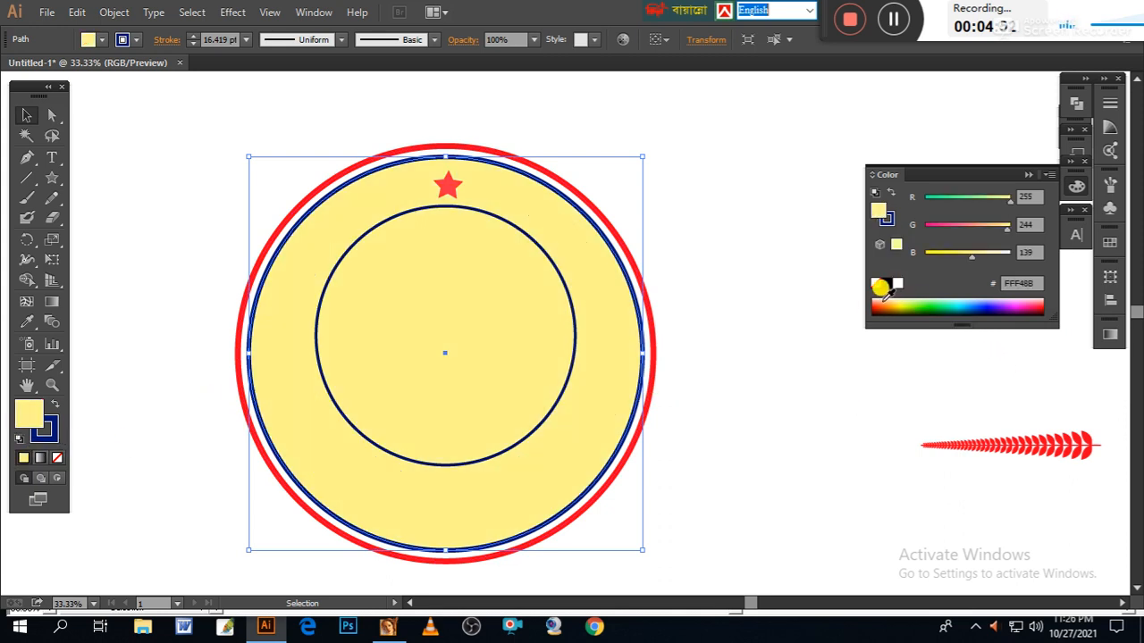
{"action": "key", "text": "ctrl+shift+bracketleft"}
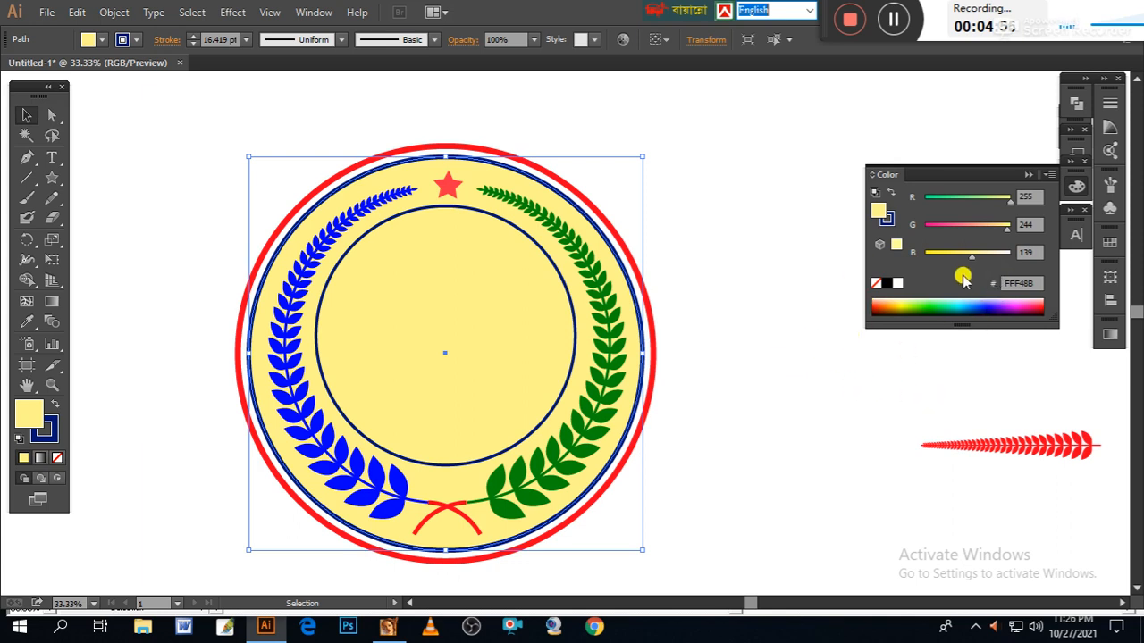
{"action": "left_click_drag", "start_coordinate": [974, 258], "coordinate": [1001, 257]}
{"action": "left_click", "coordinate": [877, 283]}
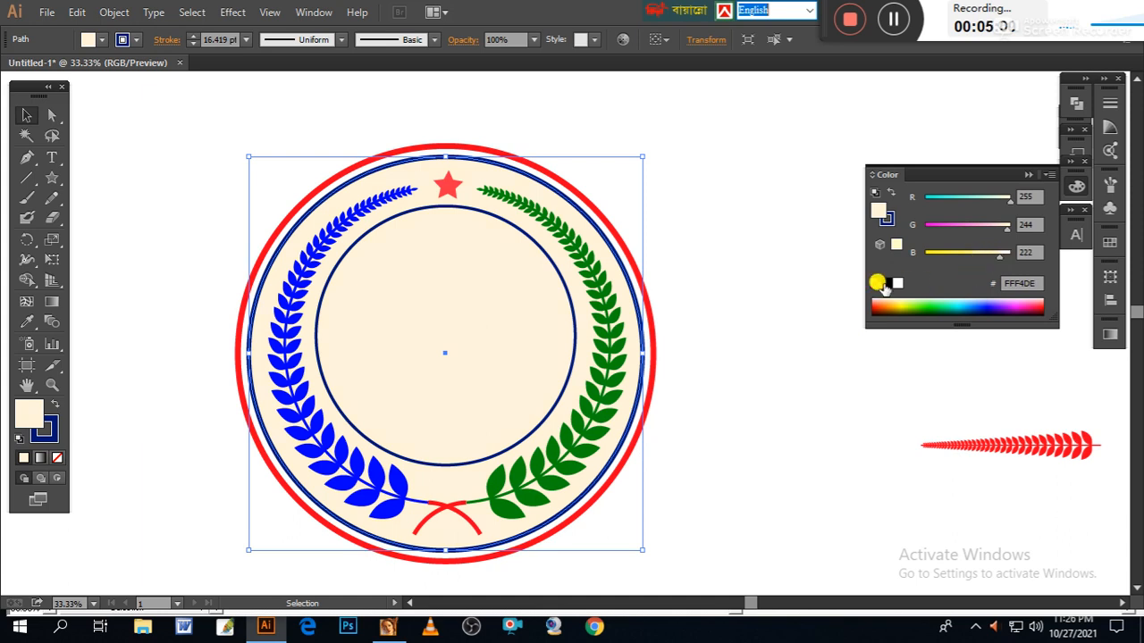
{"action": "left_click", "coordinate": [750, 328]}
- Try a lighter blue on the right laurel branch, starting with 1751FF and shifting it to 1792FF
{"action": "left_click", "coordinate": [631, 396]}
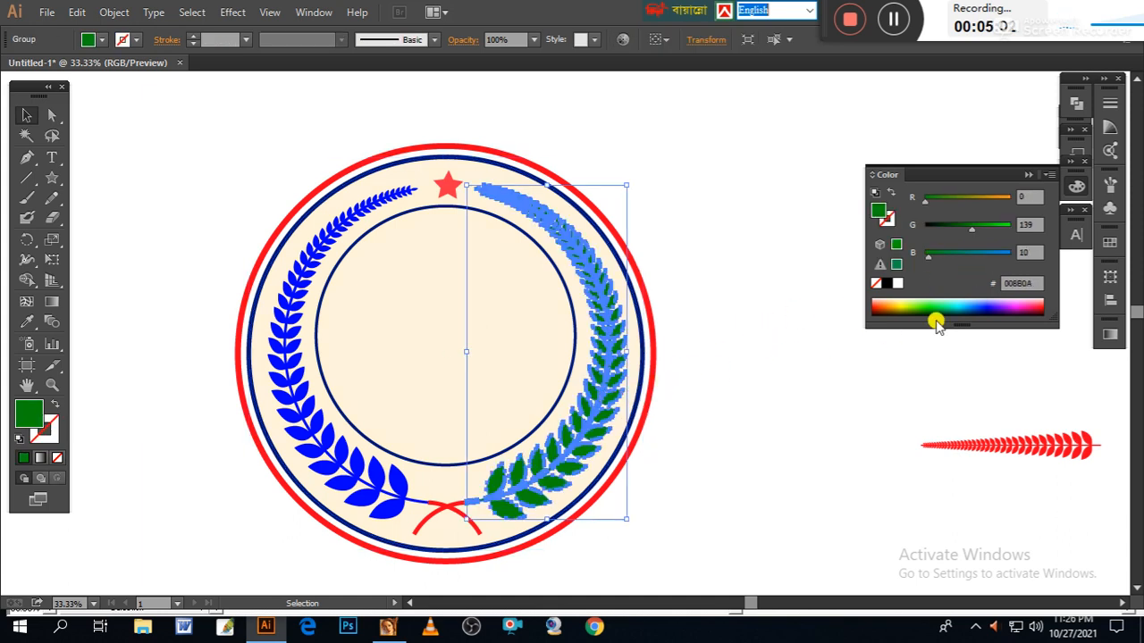
{"action": "left_click", "coordinate": [979, 304]}
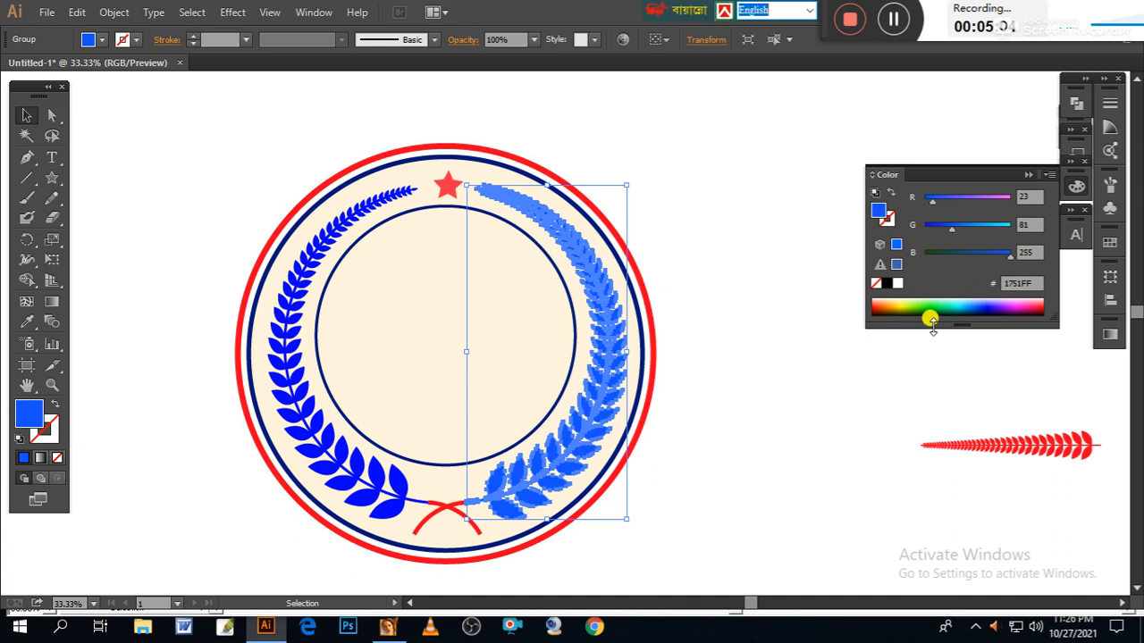
{"action": "left_click", "coordinate": [818, 396]}
{"action": "scroll", "coordinate": [823, 380], "scroll_direction": "down", "scroll_amount": 1}
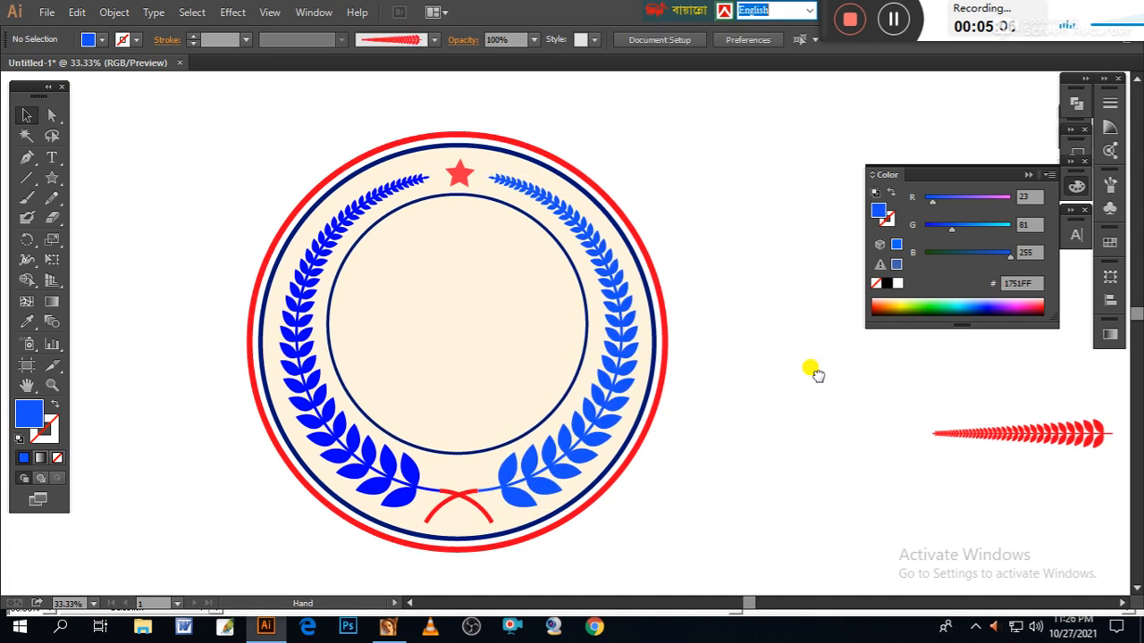
{"action": "left_click", "coordinate": [608, 418]}
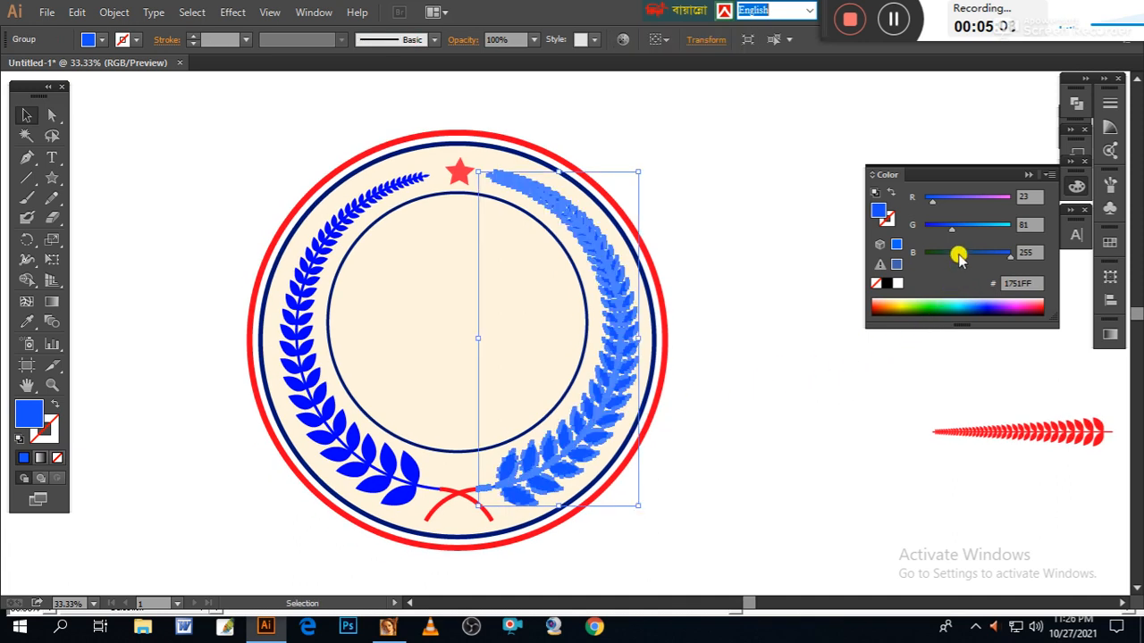
{"action": "left_click_drag", "start_coordinate": [955, 231], "coordinate": [974, 225]}
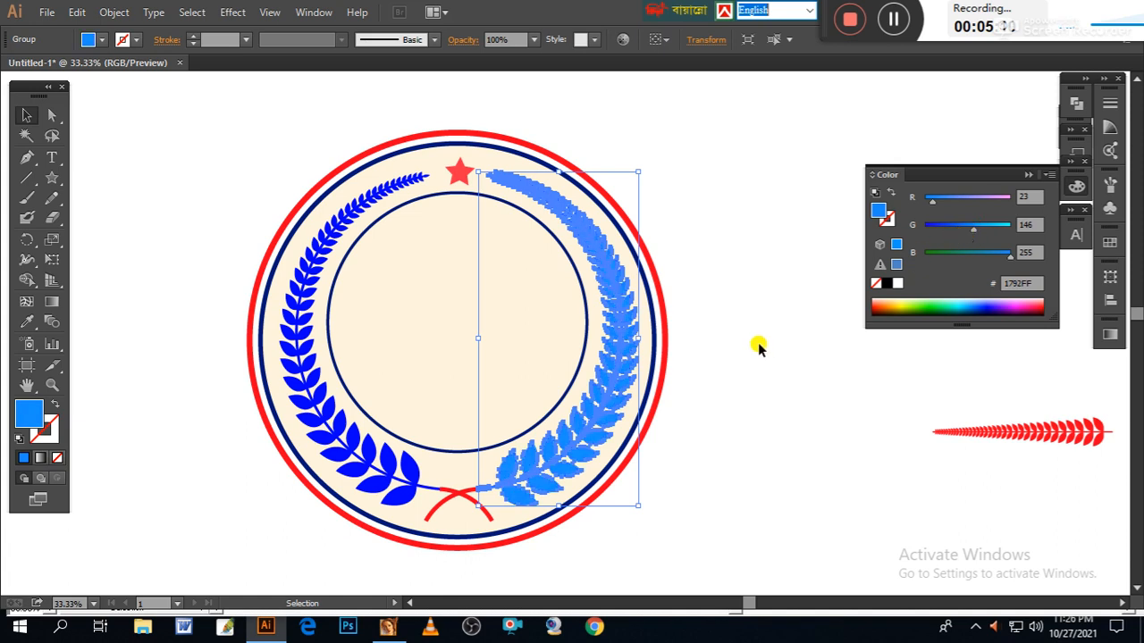
{"action": "left_click", "coordinate": [813, 372]}
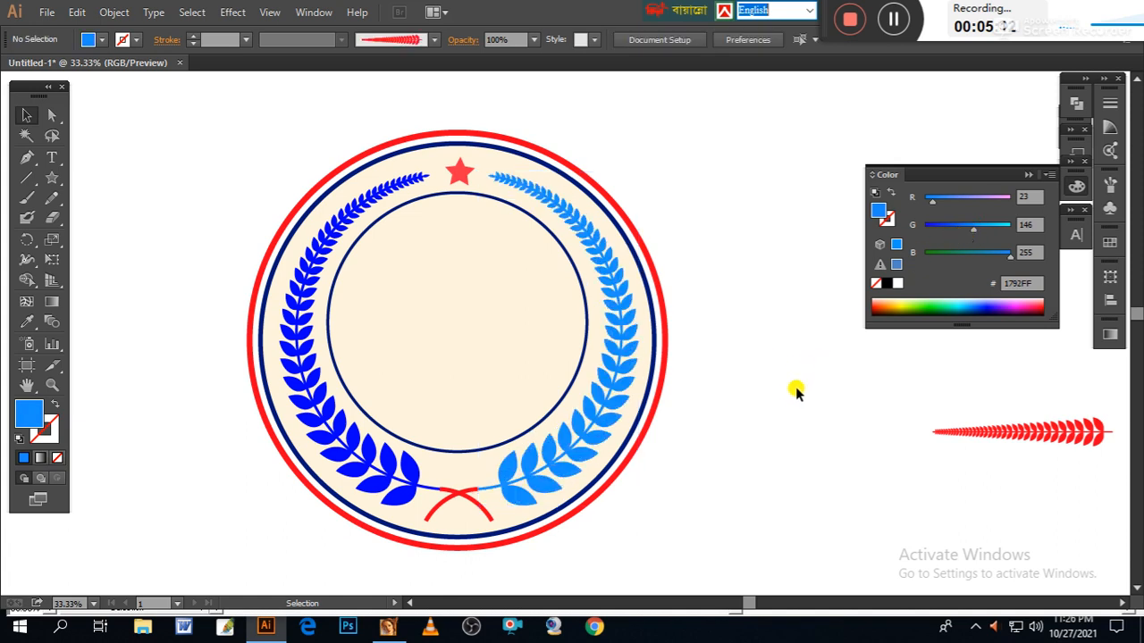
- Copy the left laurel branch's blue fill onto the right branch with the Eyedropper
{"action": "scroll", "coordinate": [758, 366], "scroll_direction": "down", "scroll_amount": 1}
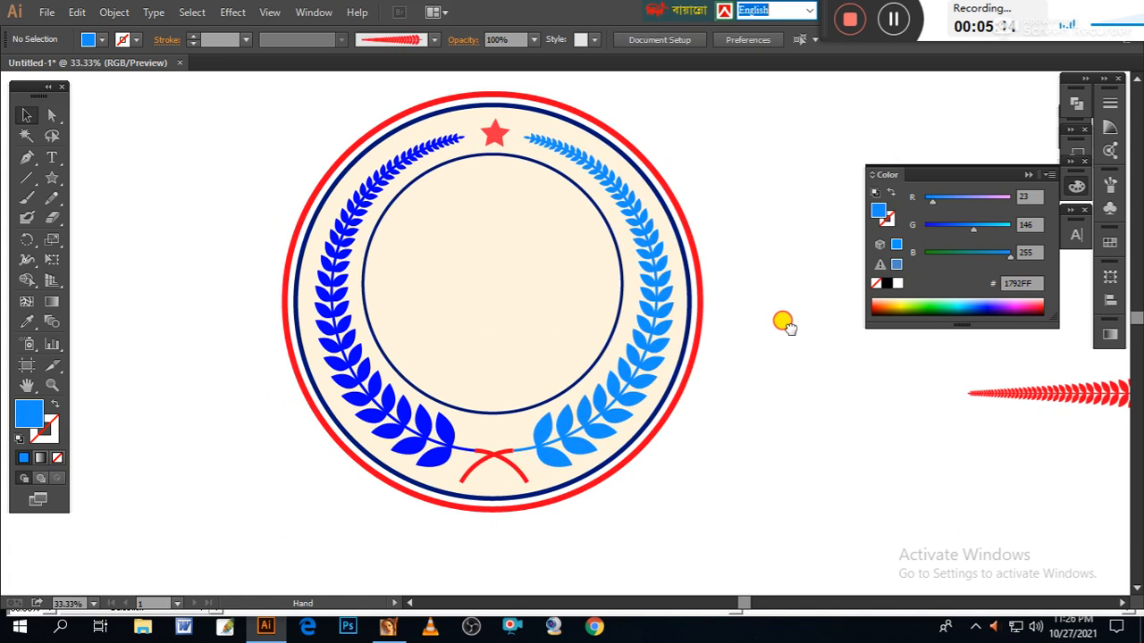
{"action": "left_click", "coordinate": [629, 400]}
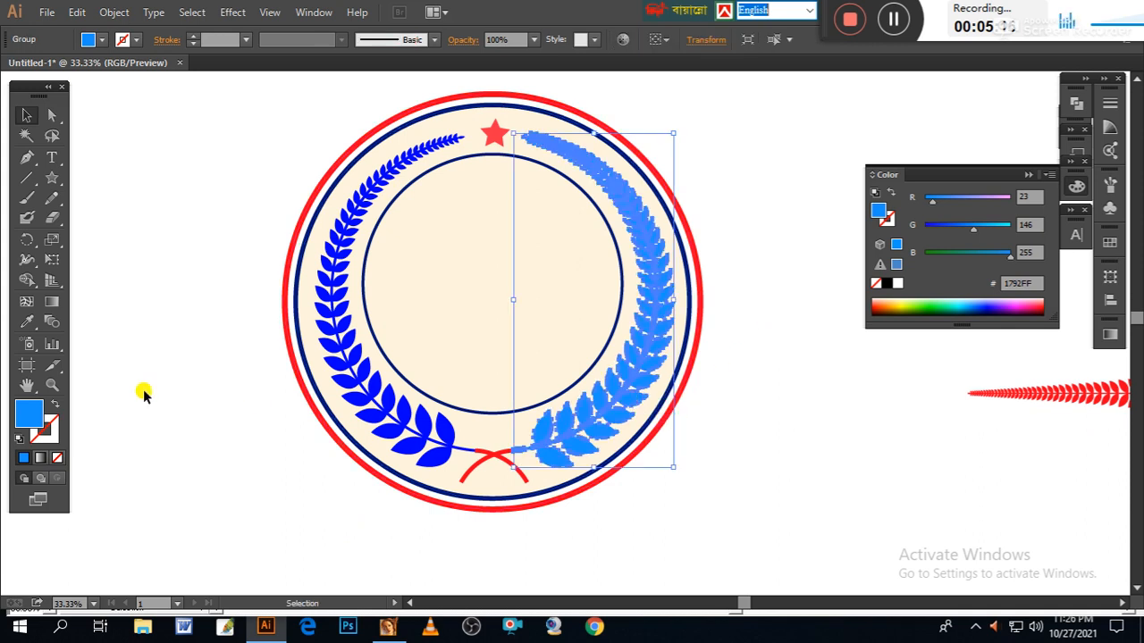
{"action": "left_click", "coordinate": [27, 322]}
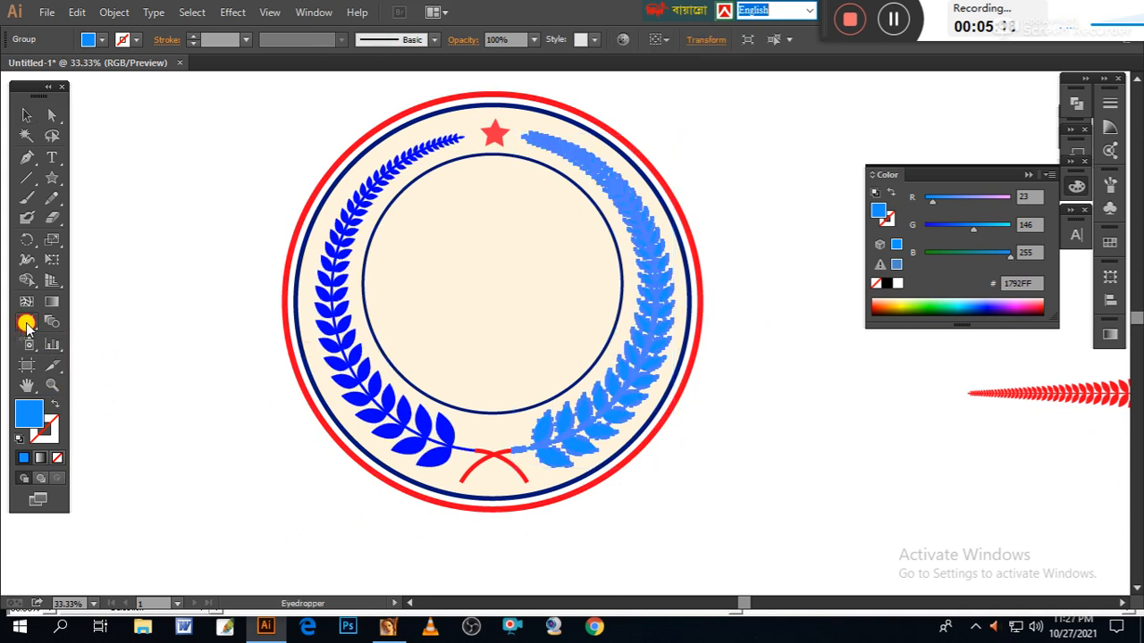
{"action": "left_click", "coordinate": [331, 350]}
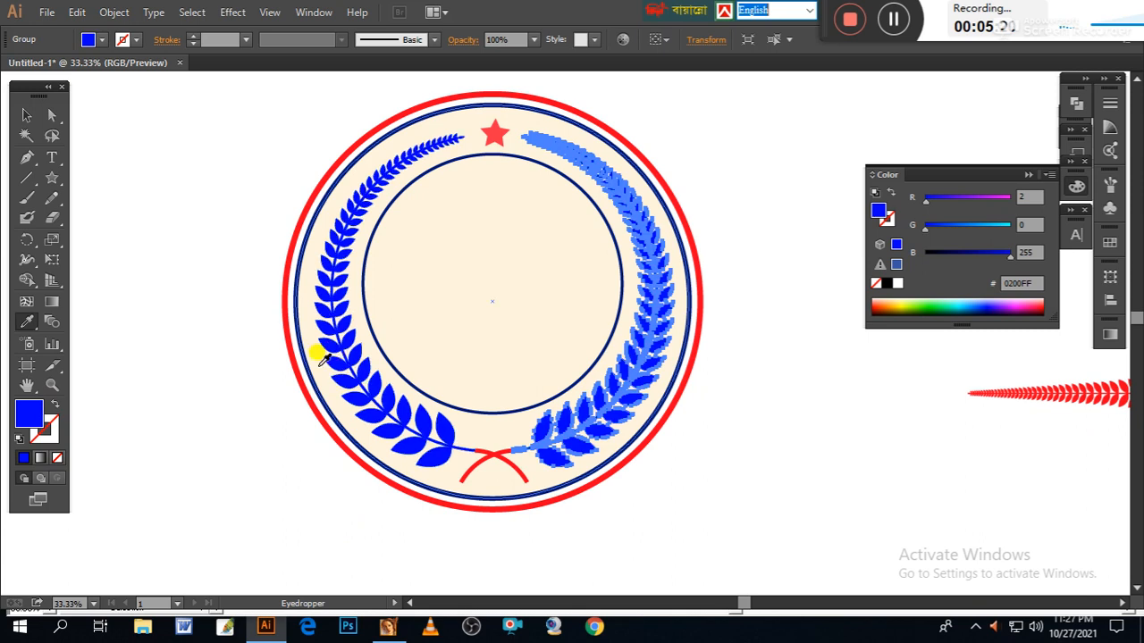
{"action": "left_click", "coordinate": [27, 115]}
{"action": "left_click", "coordinate": [183, 183]}
- Collapse the Color panel and add the text "Logo Art" on the empty canvas to the left of the badge
{"action": "left_click_drag", "start_coordinate": [214, 273], "coordinate": [202, 297]}
{"action": "key", "text": "ctrl+equal"}
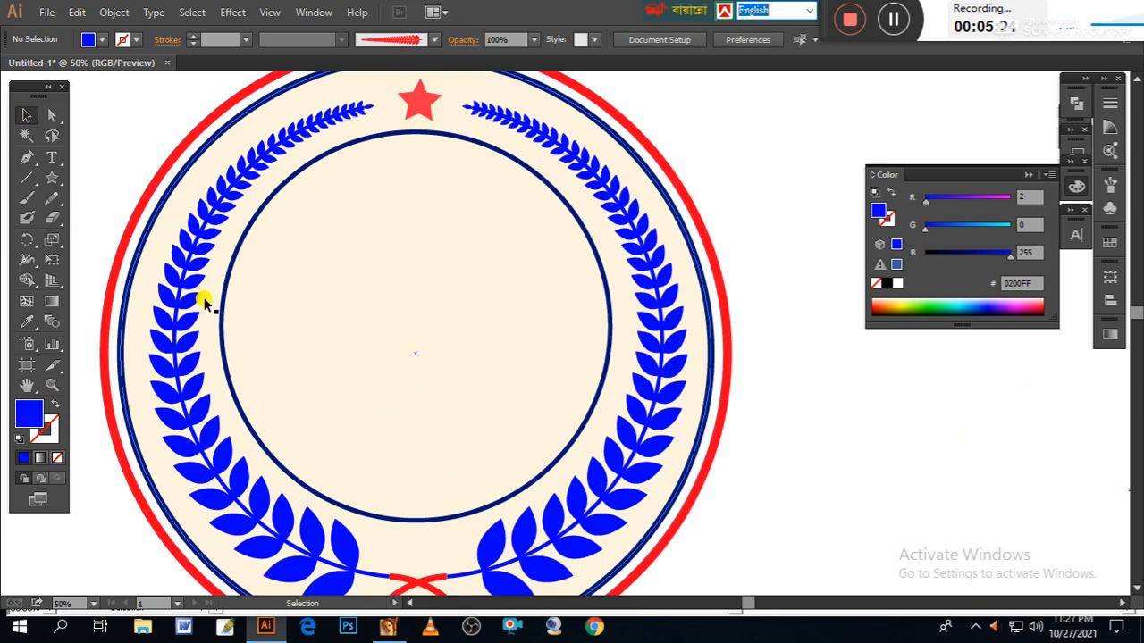
{"action": "left_click_drag", "start_coordinate": [353, 317], "coordinate": [472, 406]}
{"action": "key", "text": "ctrl+minus"}
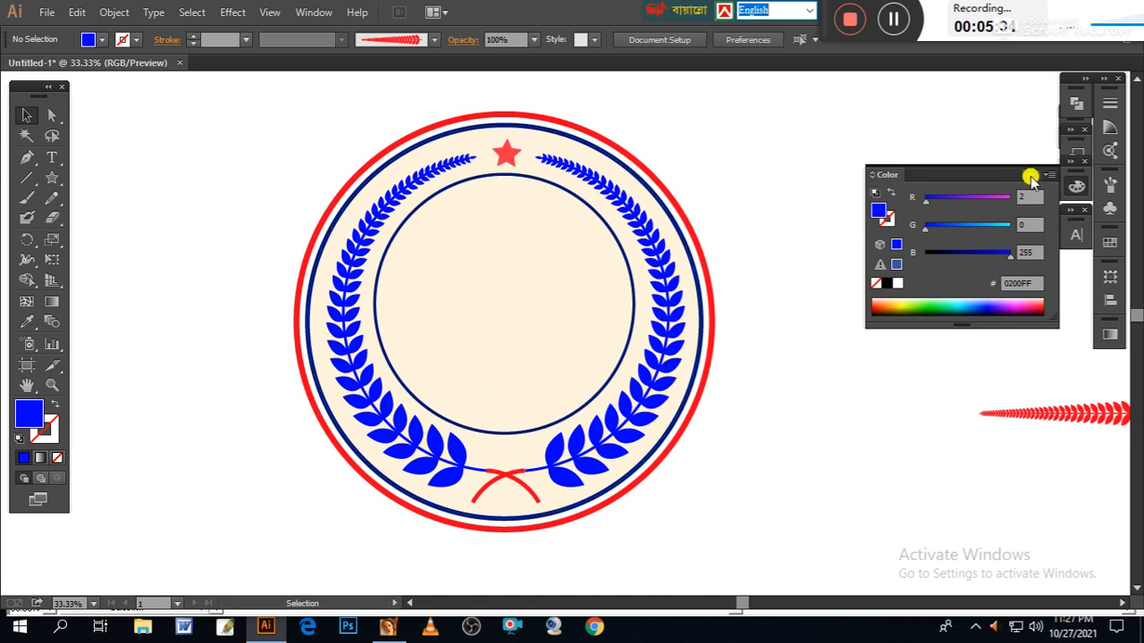
{"action": "left_click", "coordinate": [1029, 174]}
{"action": "left_click_drag", "start_coordinate": [751, 307], "coordinate": [811, 308]}
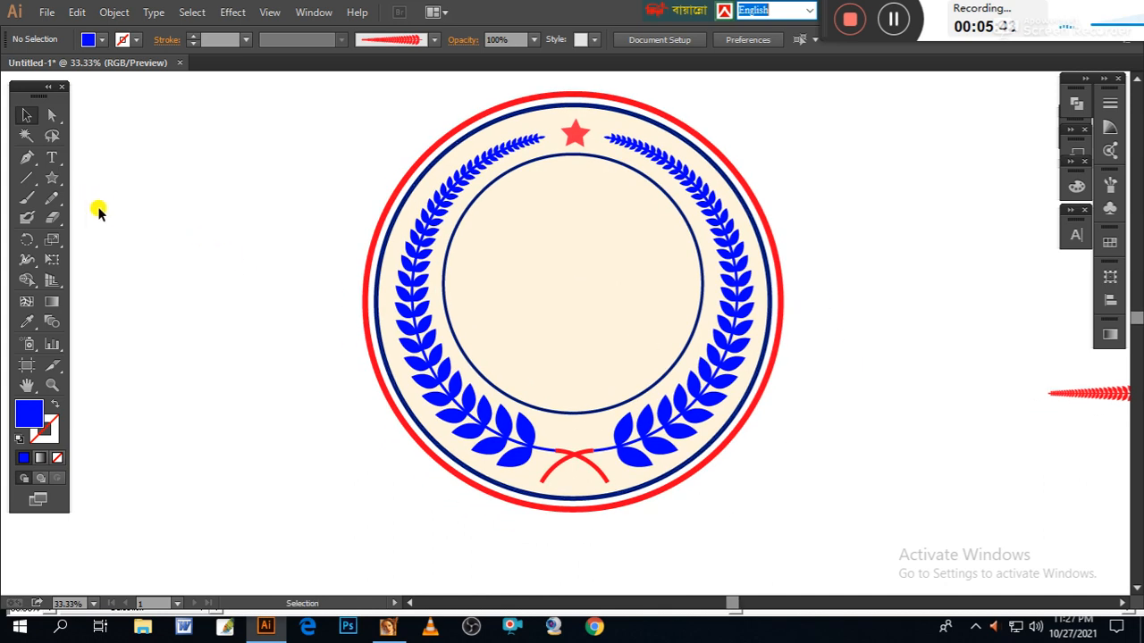
{"action": "left_click", "coordinate": [52, 157]}
{"action": "left_click", "coordinate": [279, 265]}
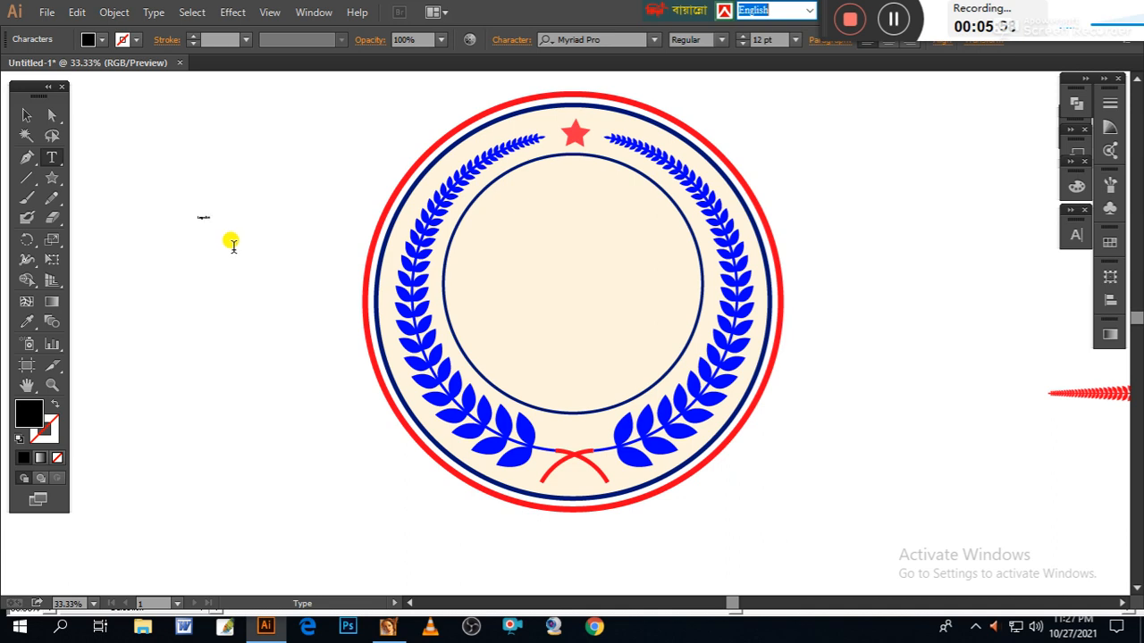
- Enlarge the "Logo Art" text to 141 pt and move it across the badge's inner circle
{"action": "left_click", "coordinate": [27, 116]}
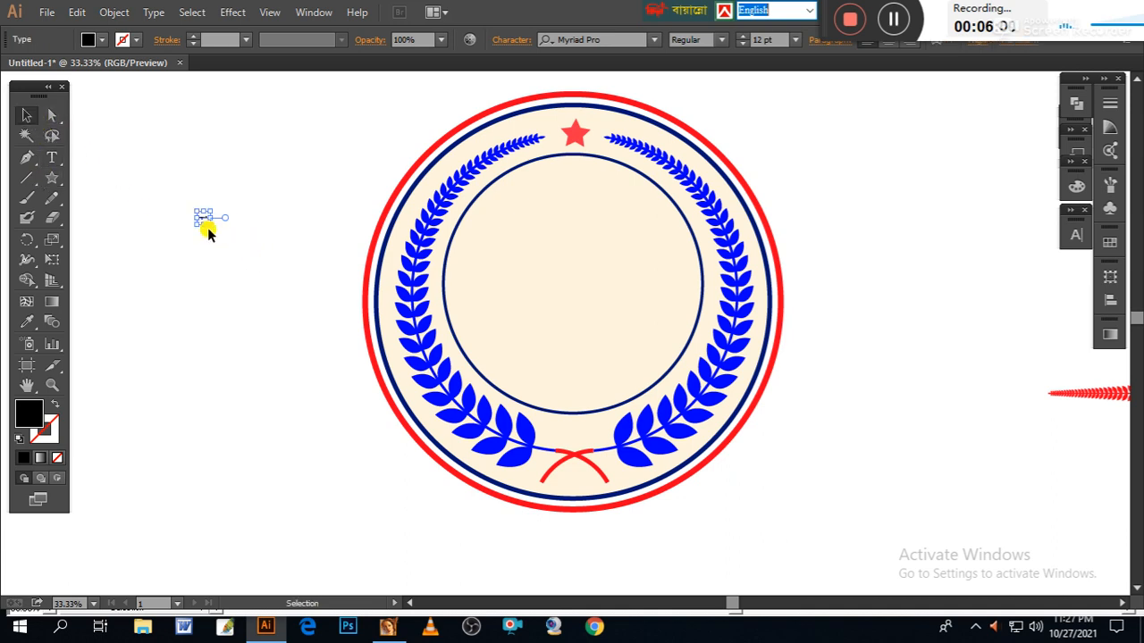
{"action": "left_click_drag", "start_coordinate": [207, 224], "coordinate": [484, 310]}
{"action": "left_click_drag", "start_coordinate": [306, 301], "coordinate": [541, 264]}
- Break the text so "Art" sits on a second line, and move both lines towards the middle of the inner circle
{"action": "left_click", "coordinate": [54, 159]}
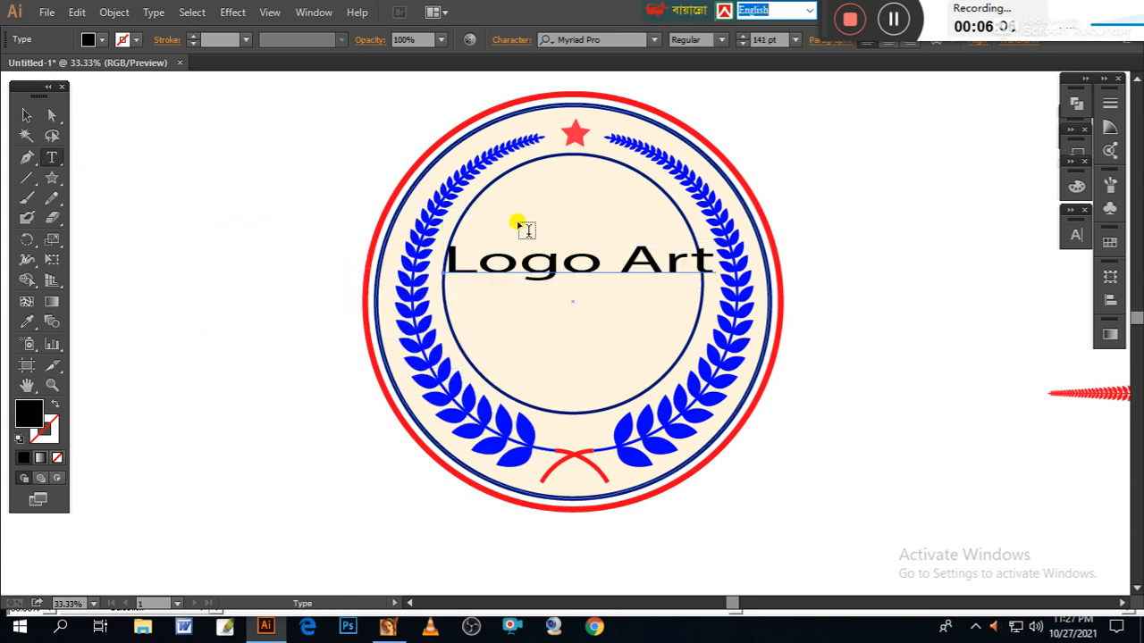
{"action": "left_click", "coordinate": [615, 268]}
{"action": "key", "text": "Return"}
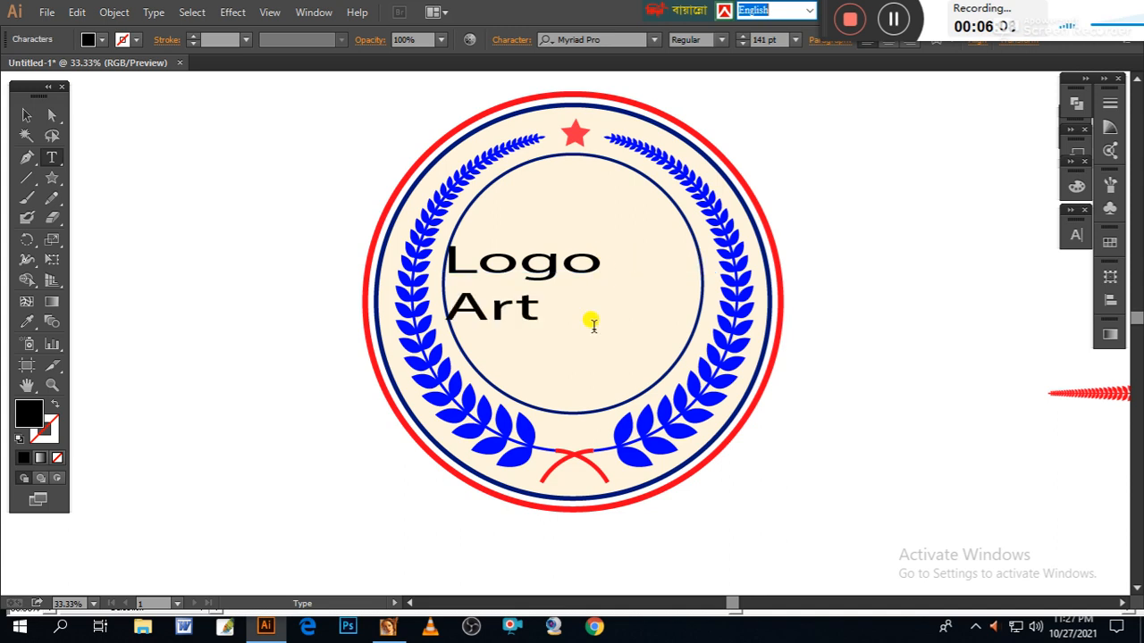
{"action": "left_click", "coordinate": [27, 115]}
{"action": "left_click_drag", "start_coordinate": [533, 259], "coordinate": [598, 263]}
- Centre the two text lines on each other inside the inner circle and increase the font size to 197 pt
{"action": "key", "text": "ctrl+shift+a"}
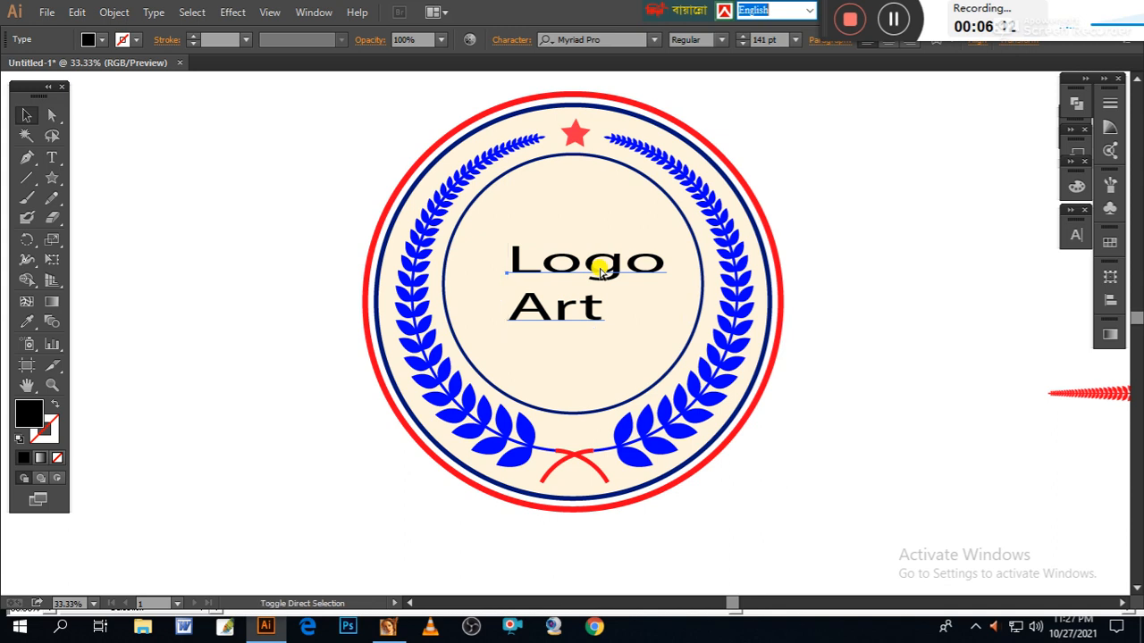
{"action": "key", "text": "ctrl+z"}
{"action": "left_click_drag", "start_coordinate": [512, 270], "coordinate": [579, 268]}
{"action": "key", "text": "ctrl+shift+period"}
{"action": "key", "text": "ctrl+shift+period"}
{"action": "key", "text": "ctrl+shift+period"}
{"action": "key", "text": "ctrl+shift+period"}
{"action": "key", "text": "ctrl+shift+period"}
{"action": "key", "text": "ctrl+shift+period"}
{"action": "key", "text": "ctrl+shift+period"}
{"action": "key", "text": "ctrl+shift+period"}
{"action": "key", "text": "ctrl+shift+period"}
{"action": "key", "text": "ctrl+shift+period"}
{"action": "key", "text": "ctrl+shift+period"}
{"action": "key", "text": "ctrl+shift+period"}
{"action": "key", "text": "ctrl+shift+period"}
{"action": "key", "text": "ctrl+shift+period"}
{"action": "key", "text": "ctrl+shift+period"}
{"action": "key", "text": "ctrl+shift+period"}
{"action": "key", "text": "ctrl+shift+period"}
{"action": "key", "text": "ctrl+shift+period"}
{"action": "key", "text": "ctrl+shift+period"}
{"action": "key", "text": "ctrl+shift+period"}
{"action": "key", "text": "ctrl+shift+period"}
{"action": "key", "text": "ctrl+shift+period"}
{"action": "key", "text": "ctrl+shift+period"}
{"action": "key", "text": "ctrl+shift+period"}
{"action": "key", "text": "ctrl+shift+period"}
{"action": "key", "text": "ctrl+shift+period"}
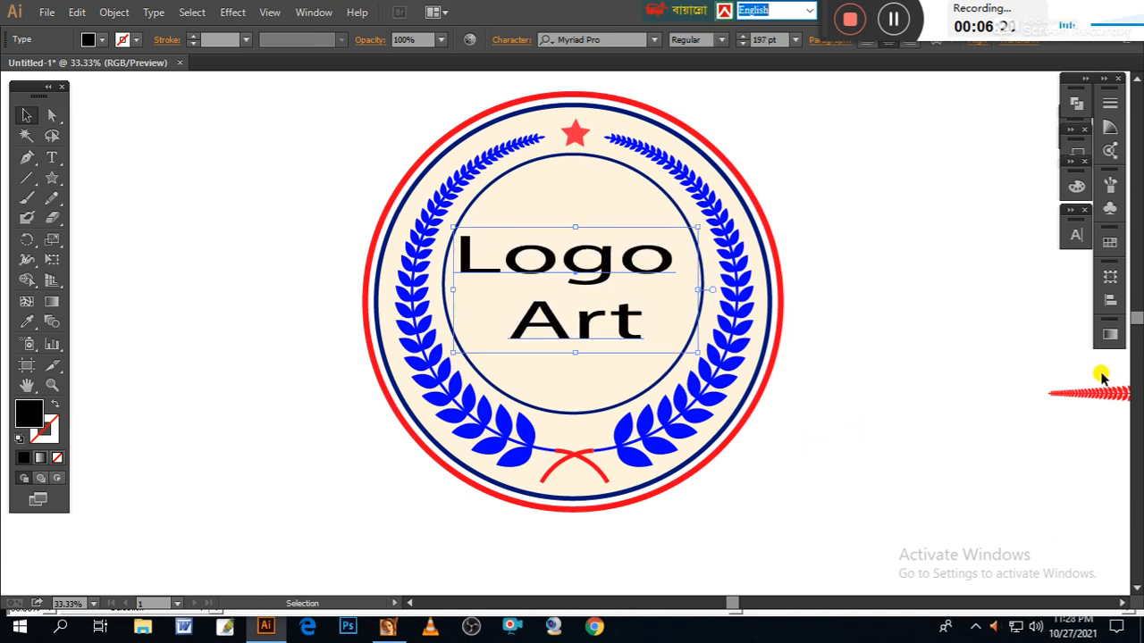
- Narrow the "Logo Art" text horizontally and shift it slightly right within the inner circle
{"action": "left_click_drag", "start_coordinate": [700, 289], "coordinate": [662, 289]}
{"action": "left_click_drag", "start_coordinate": [581, 266], "coordinate": [609, 266]}
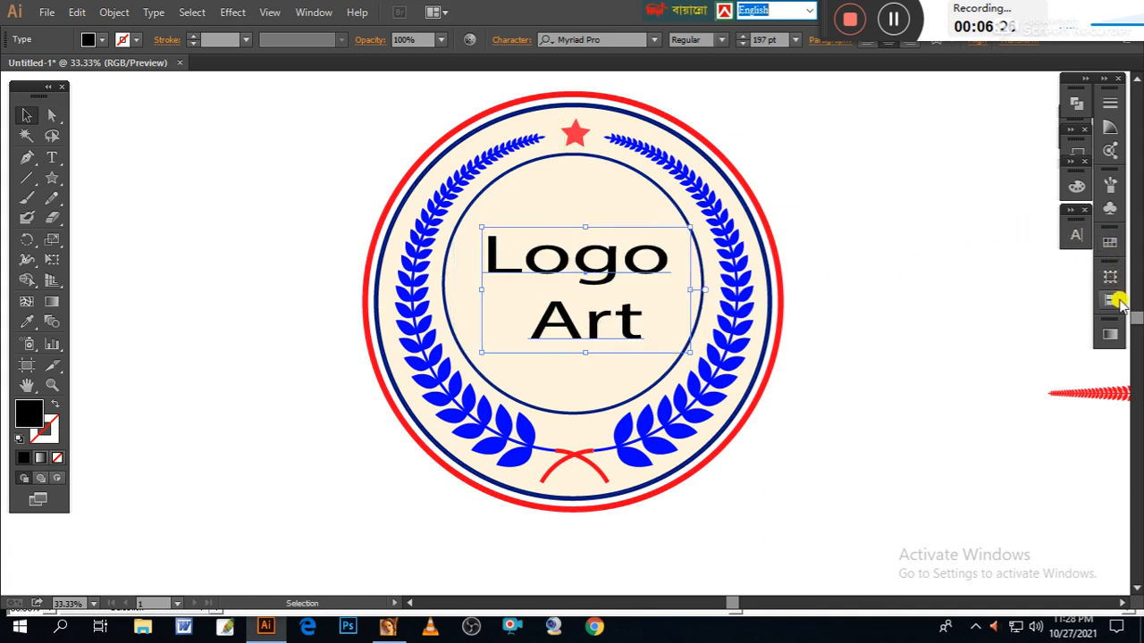
- Change the font of the "Logo Art" text to Helvetica Bold
{"action": "left_click", "coordinate": [1079, 235]}
{"action": "left_click", "coordinate": [949, 265]}
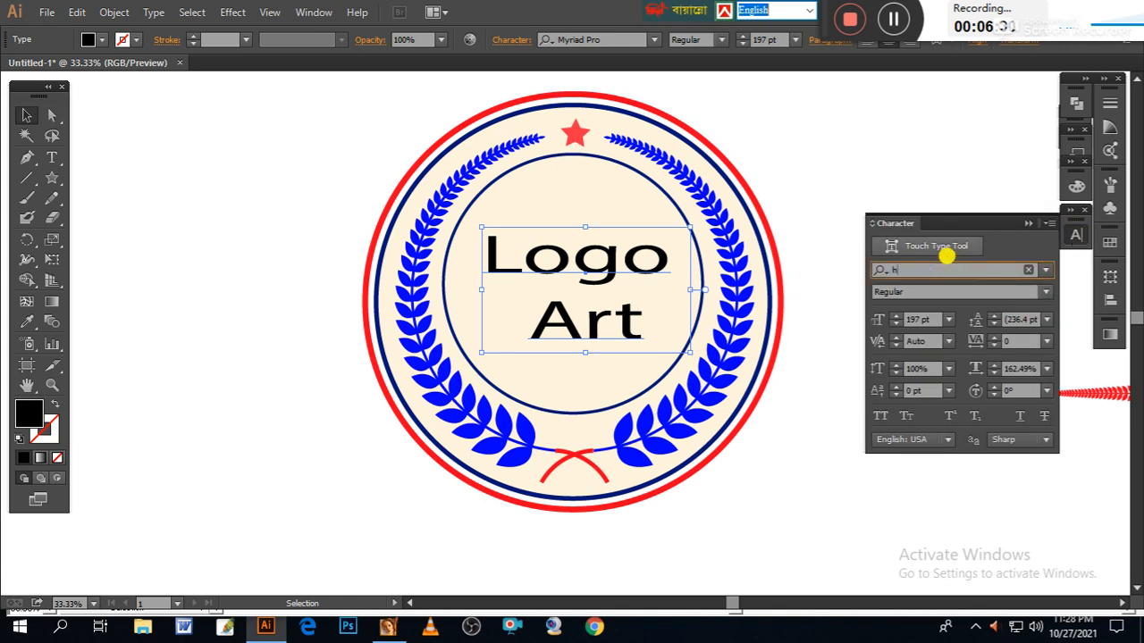
{"action": "type", "text": "H"}
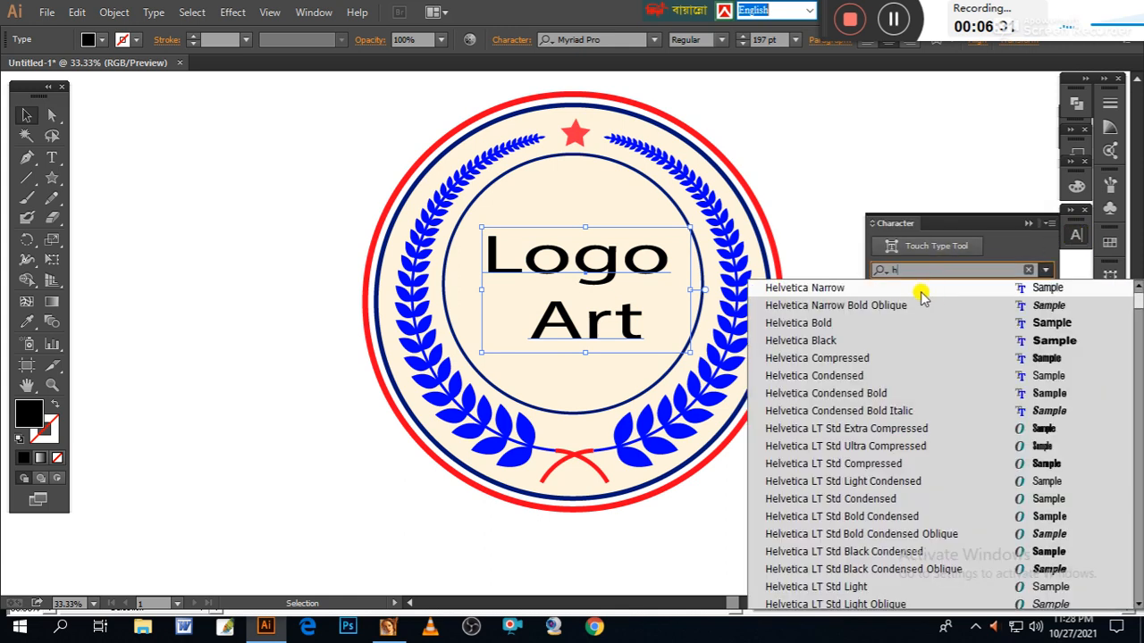
{"action": "left_click", "coordinate": [822, 325]}
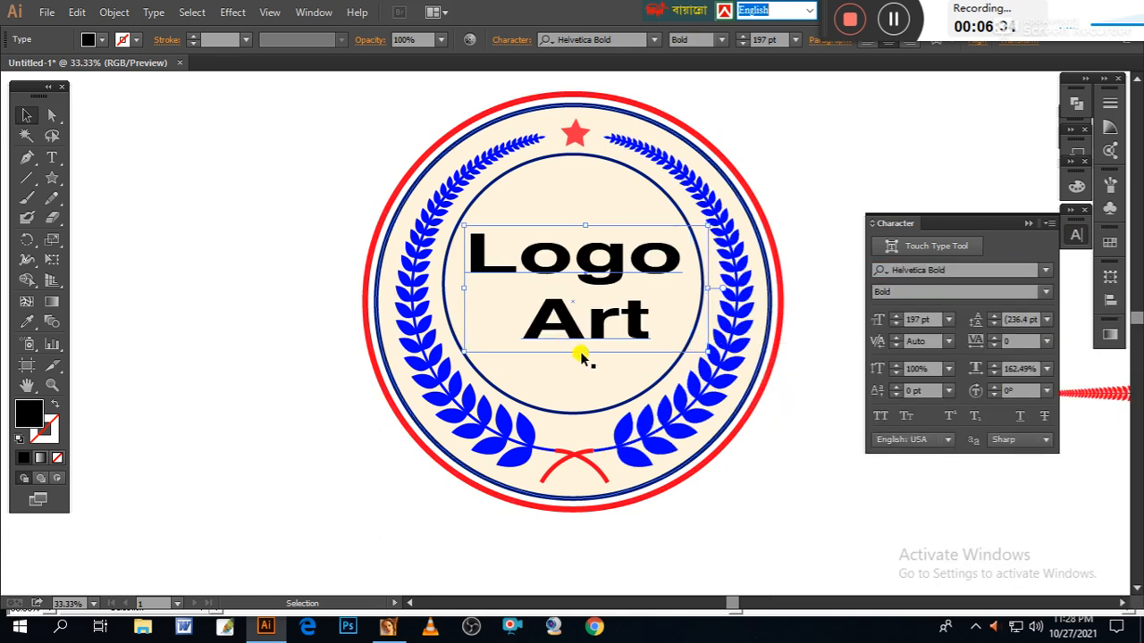
- Stretch the "Logo Art" text taller to 243.55 pt, narrow it slightly and shift it up within the inner circle
{"action": "left_click_drag", "start_coordinate": [584, 351], "coordinate": [563, 380]}
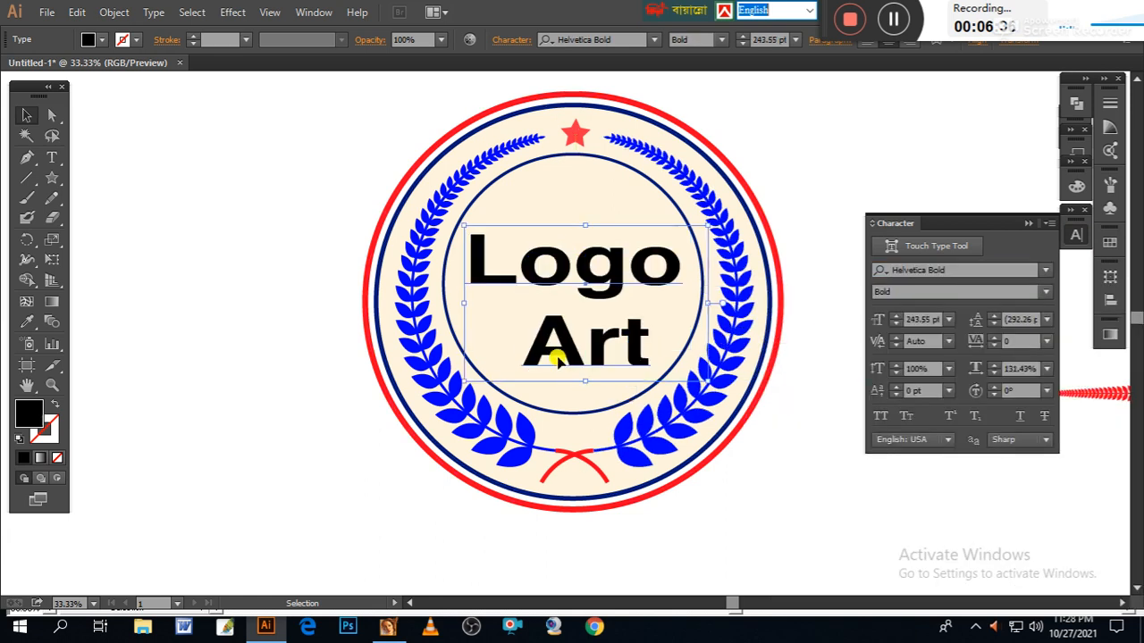
{"action": "left_click_drag", "start_coordinate": [458, 303], "coordinate": [474, 297]}
{"action": "mouse_move", "coordinate": [544, 273]}
{"action": "left_mouse_down"}
{"action": "mouse_move", "coordinate": [536, 280]}
{"action": "mouse_move", "coordinate": [543, 264]}
{"action": "left_mouse_up"}
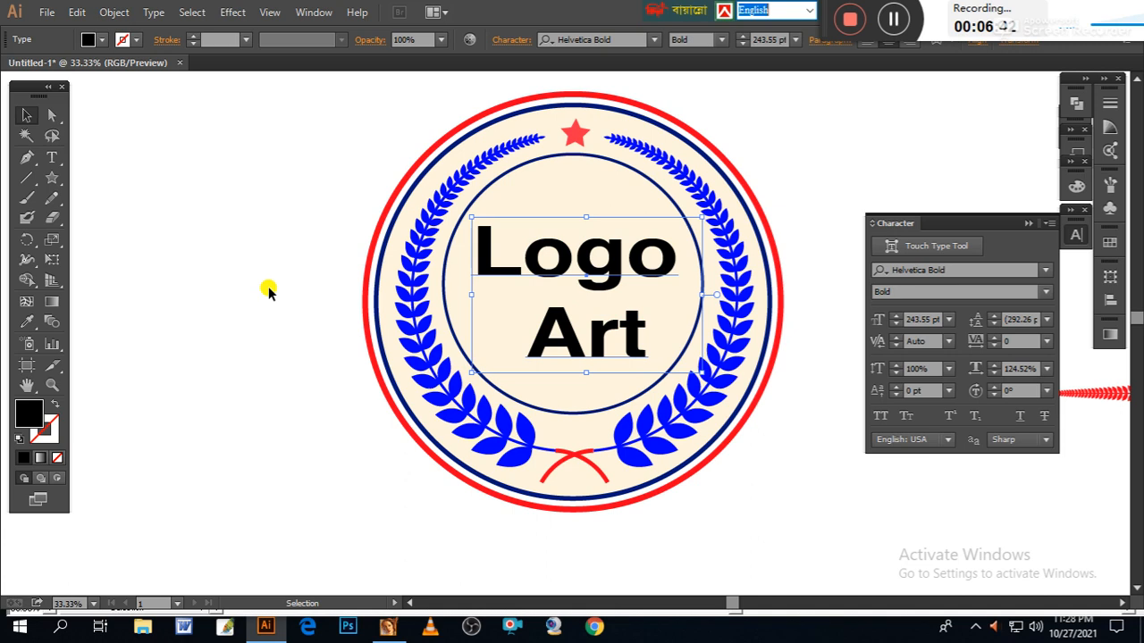
{"action": "left_click", "coordinate": [268, 289]}
- Fill the badge's inner circle with golden yellow FFC017, trying magenta and green first
{"action": "left_click", "coordinate": [464, 217]}
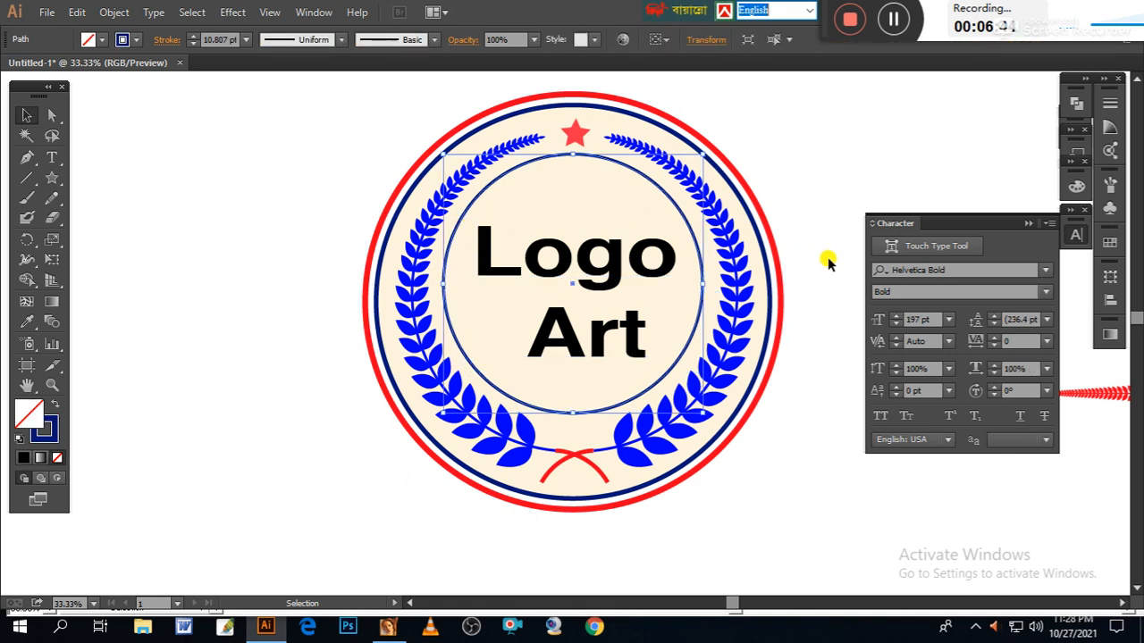
{"action": "left_click", "coordinate": [1077, 186]}
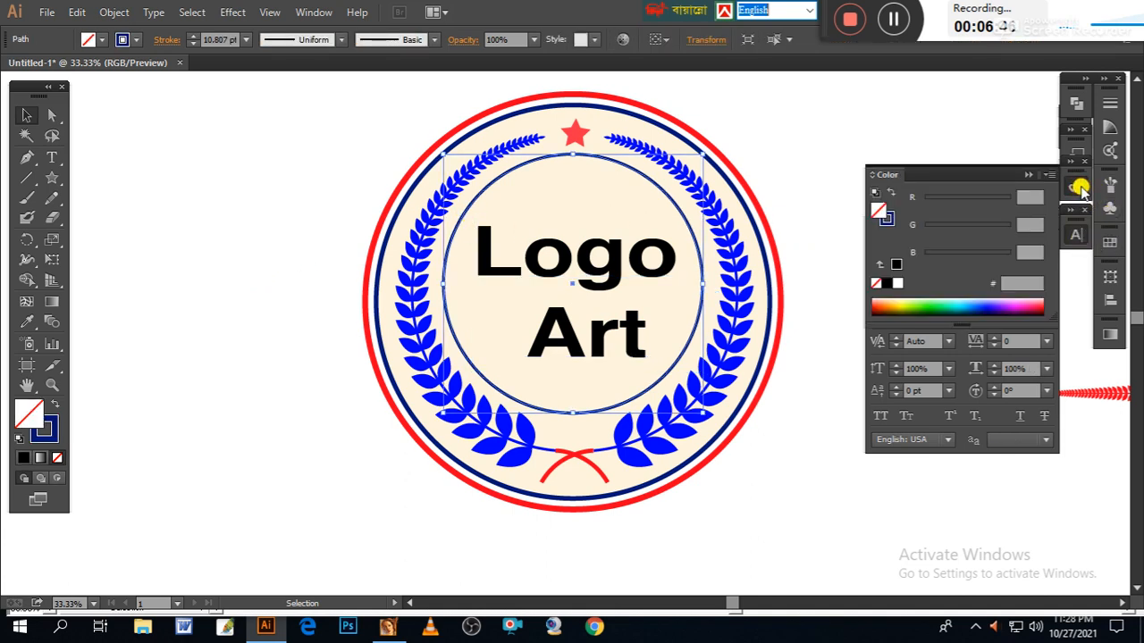
{"action": "left_click", "coordinate": [1025, 306]}
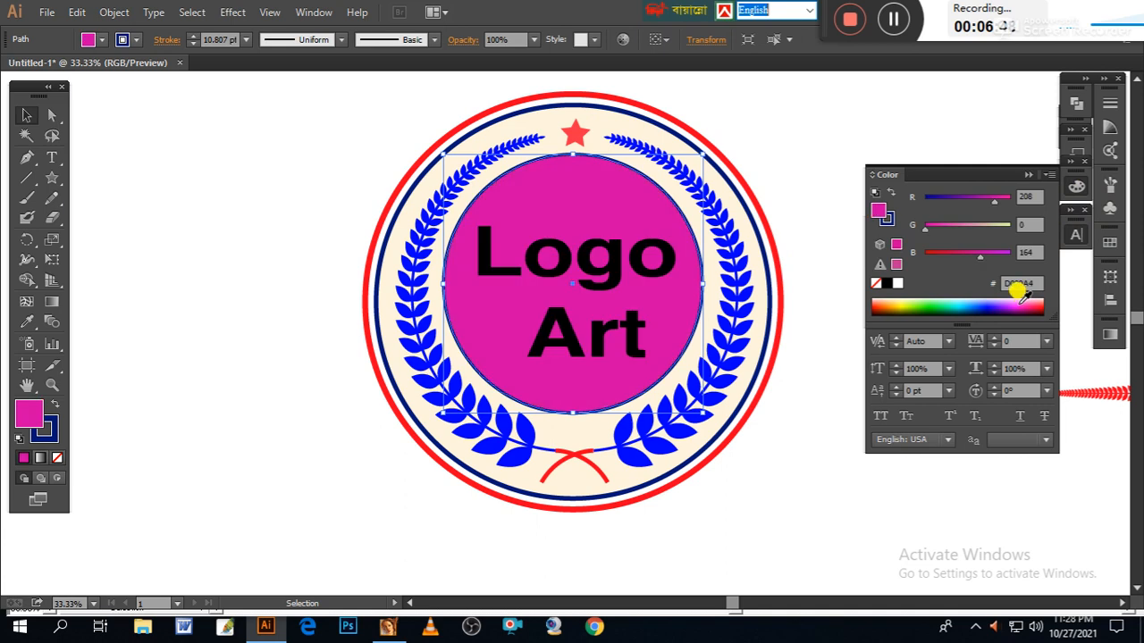
{"action": "left_click_drag", "start_coordinate": [981, 260], "coordinate": [1013, 257]}
{"action": "left_click", "coordinate": [934, 304]}
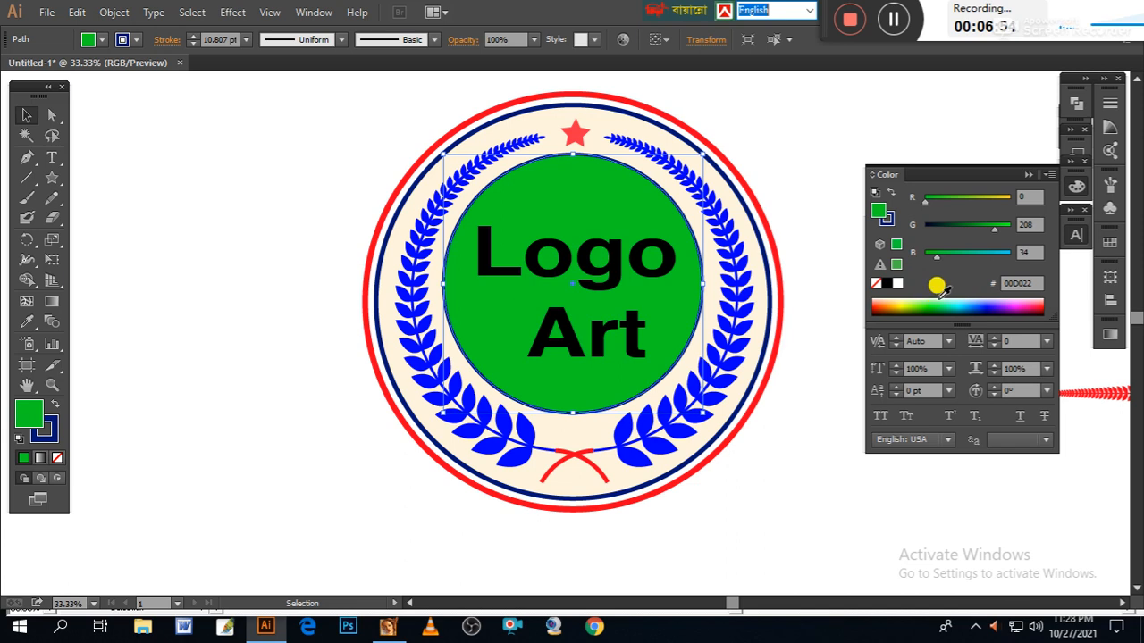
{"action": "left_click", "coordinate": [891, 304]}
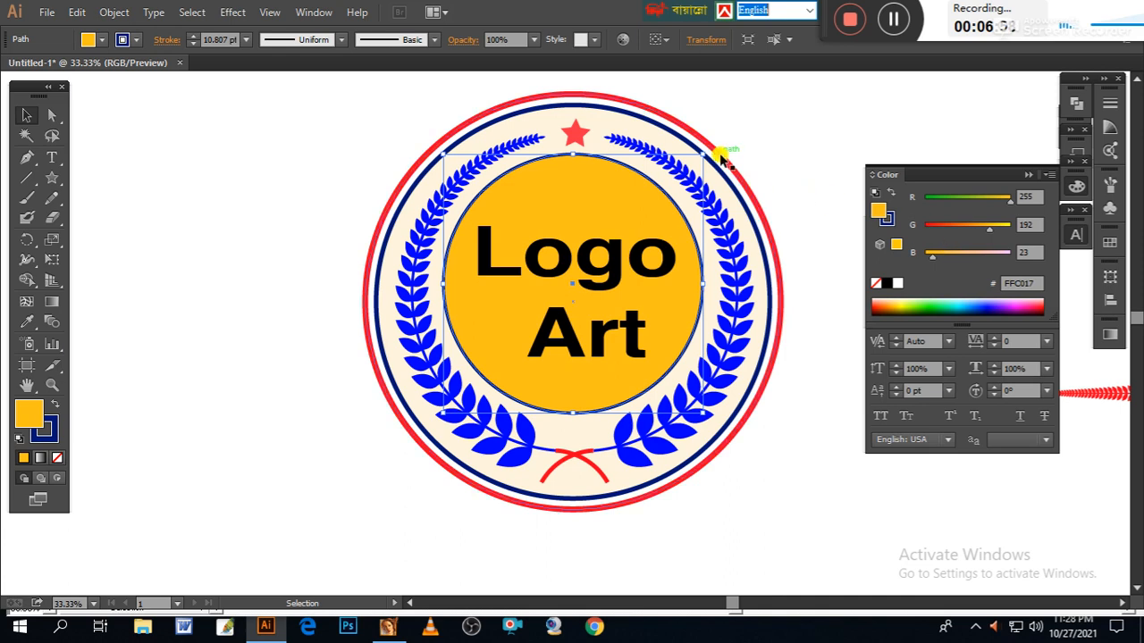
{"action": "left_click", "coordinate": [769, 138]}
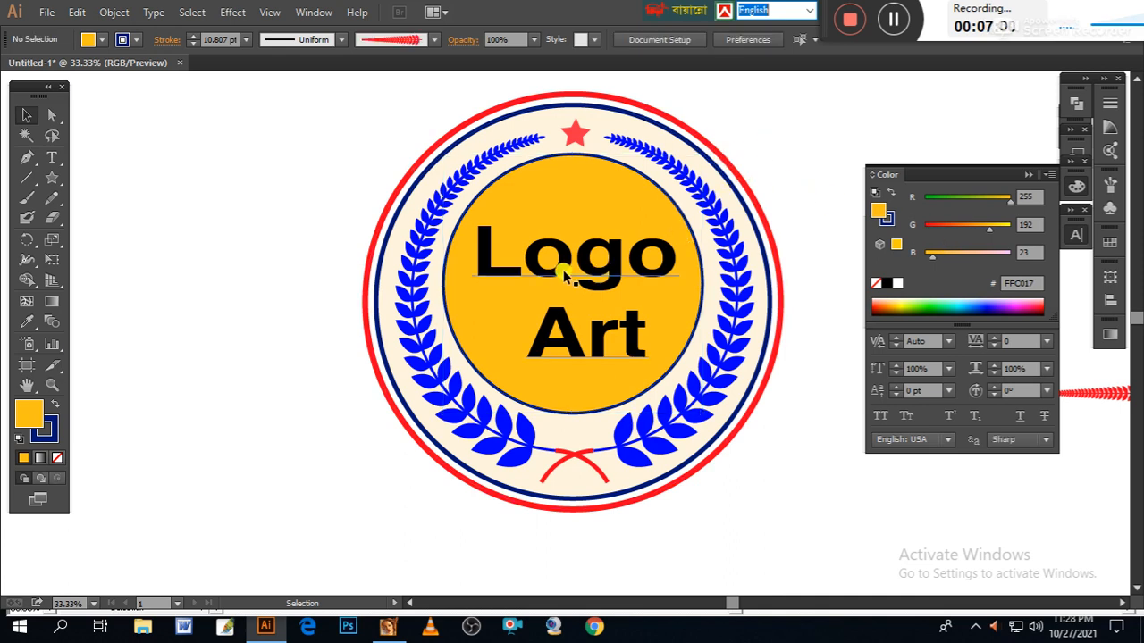
- Recolour the "Logo Art" text light blue 00BFFF
{"action": "left_click", "coordinate": [559, 267]}
{"action": "left_click", "coordinate": [964, 304]}
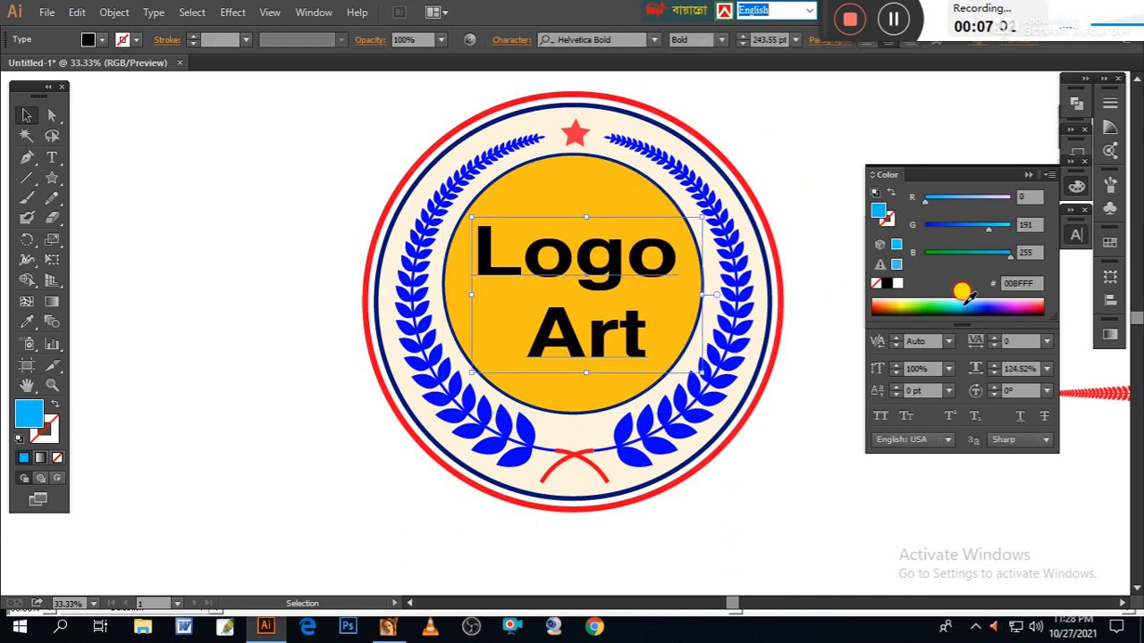
{"action": "left_click", "coordinate": [831, 226]}
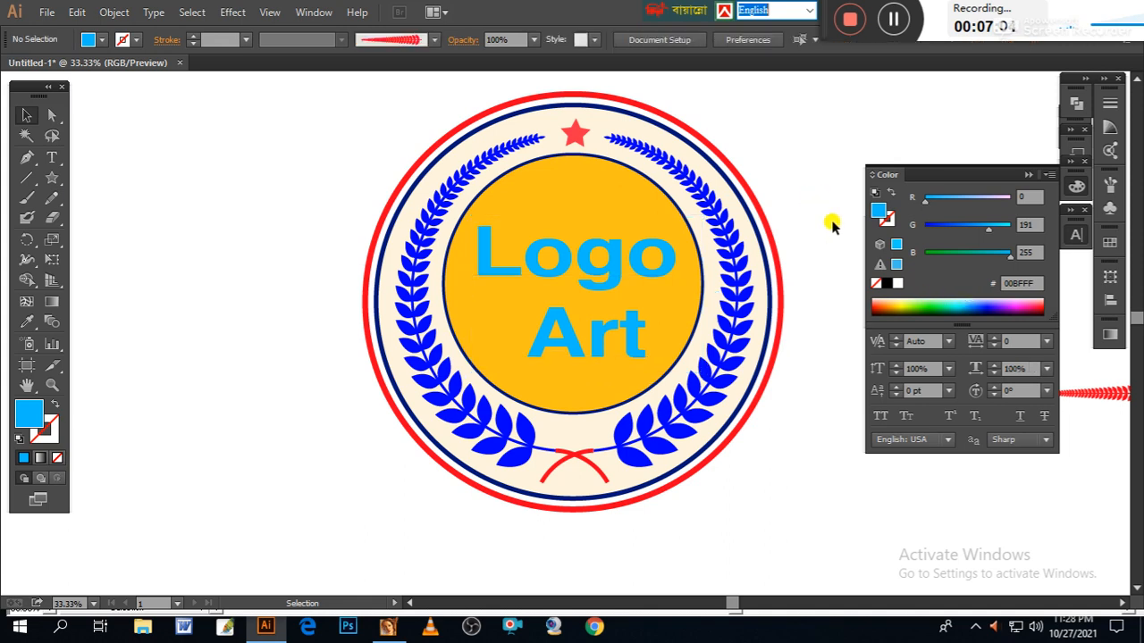
- Place a copy of the "Logo Art" text behind the blue one, fill it black and nudge it down as a shadow
{"action": "left_click_drag", "start_coordinate": [829, 229], "coordinate": [795, 276]}
{"action": "key", "text": "ctrl+plus"}
{"action": "left_click_drag", "start_coordinate": [480, 272], "coordinate": [447, 224]}
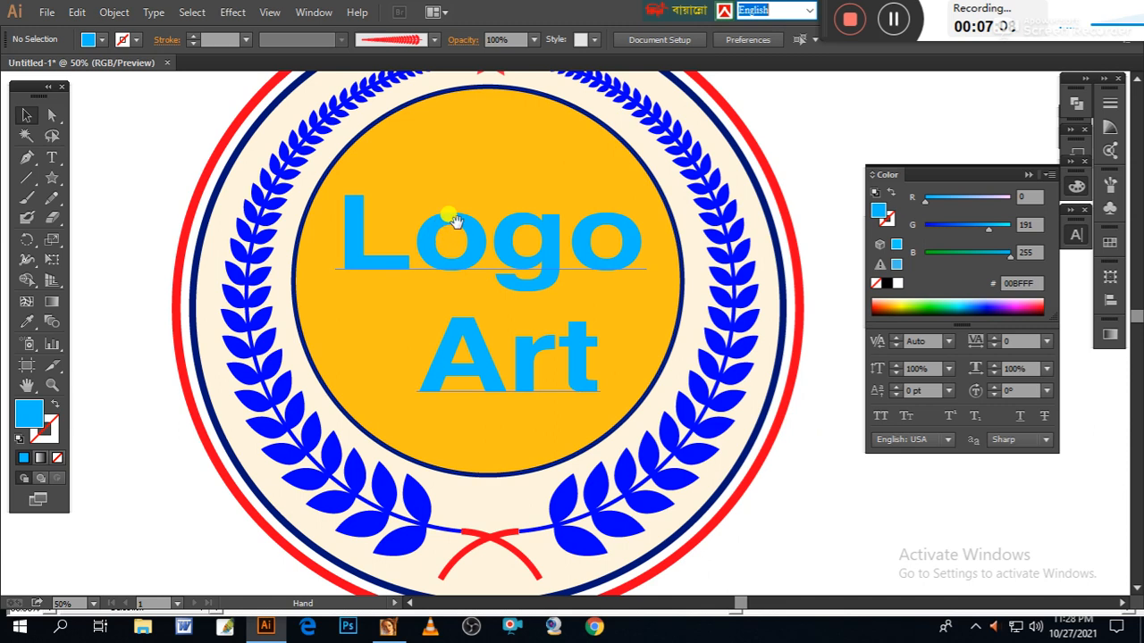
{"action": "left_click", "coordinate": [457, 266]}
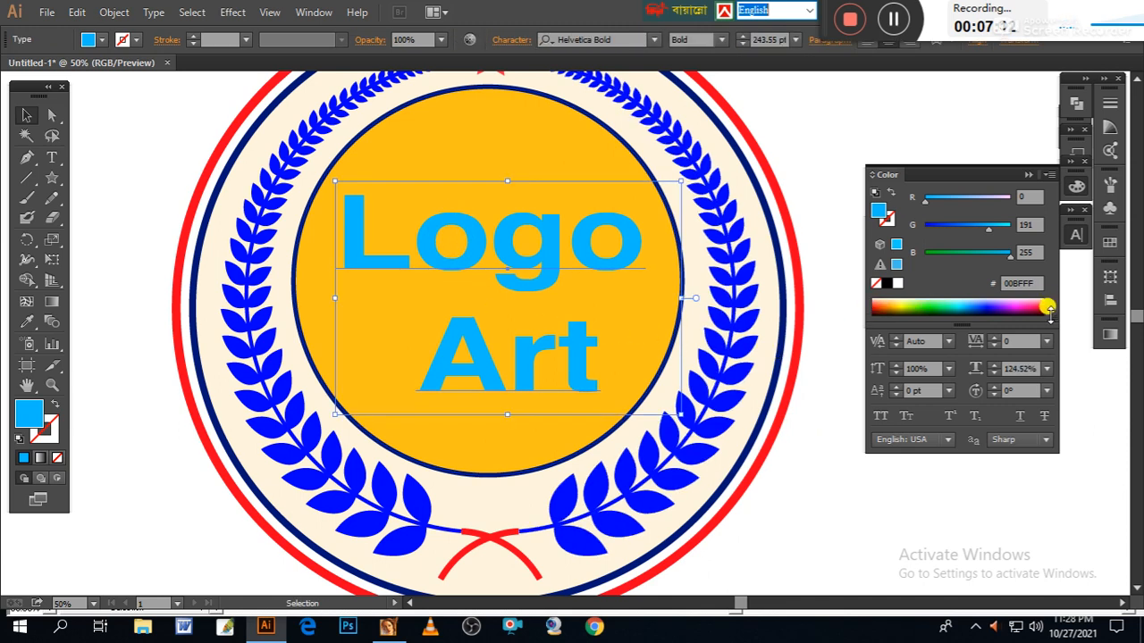
{"action": "left_click", "coordinate": [886, 284]}
{"action": "key", "text": "Down"}
{"action": "key", "text": "Down"}
{"action": "key", "text": "Down"}
{"action": "key", "text": "Down"}
{"action": "key", "text": "Right"}
{"action": "key", "text": "Right"}
{"action": "key", "text": "Right"}
{"action": "key", "text": "Right"}
{"action": "key", "text": "Down"}
{"action": "key", "text": "Down"}
{"action": "key", "text": "Down"}
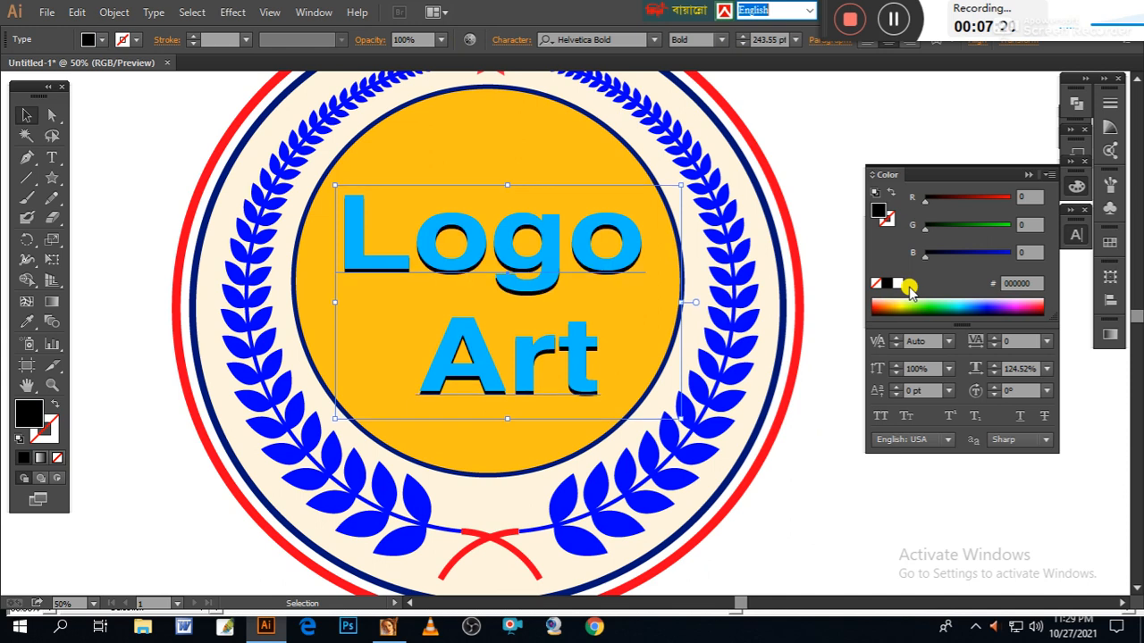
- Nudge the black shadow text to the right and slightly further down behind the blue lettering
{"action": "key", "text": "Right"}
{"action": "key", "text": "Right"}
{"action": "key", "text": "Right"}
{"action": "key", "text": "Right"}
{"action": "key", "text": "Right"}
{"action": "key", "text": "Right"}
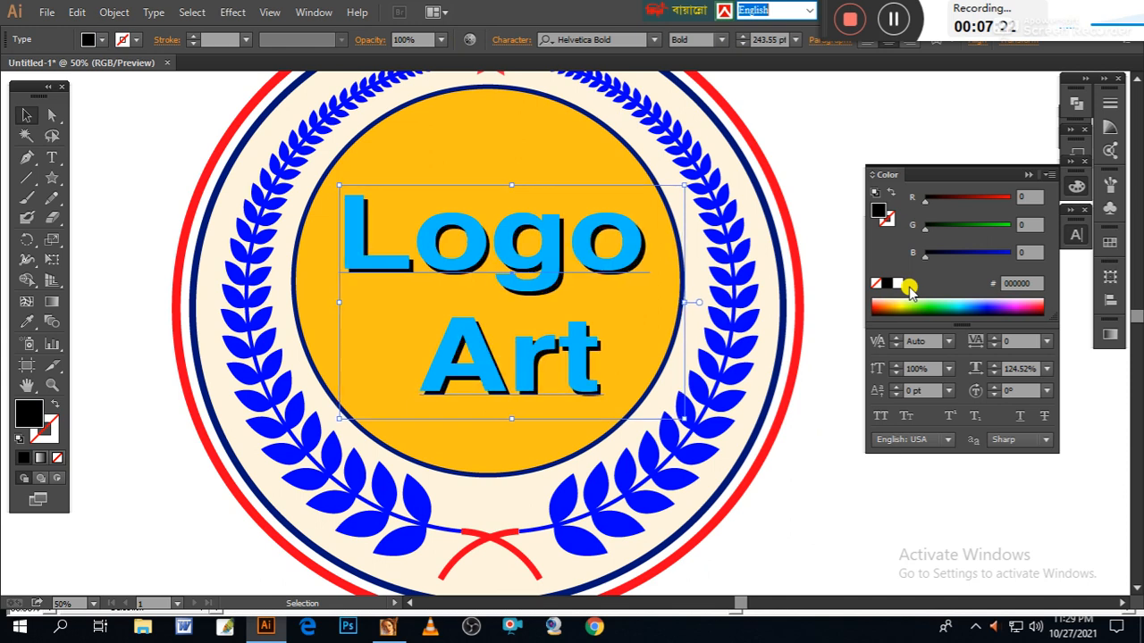
{"action": "key", "text": "Down"}
{"action": "key", "text": "Down"}
{"action": "key", "text": "Right"}
{"action": "key", "text": "Right"}
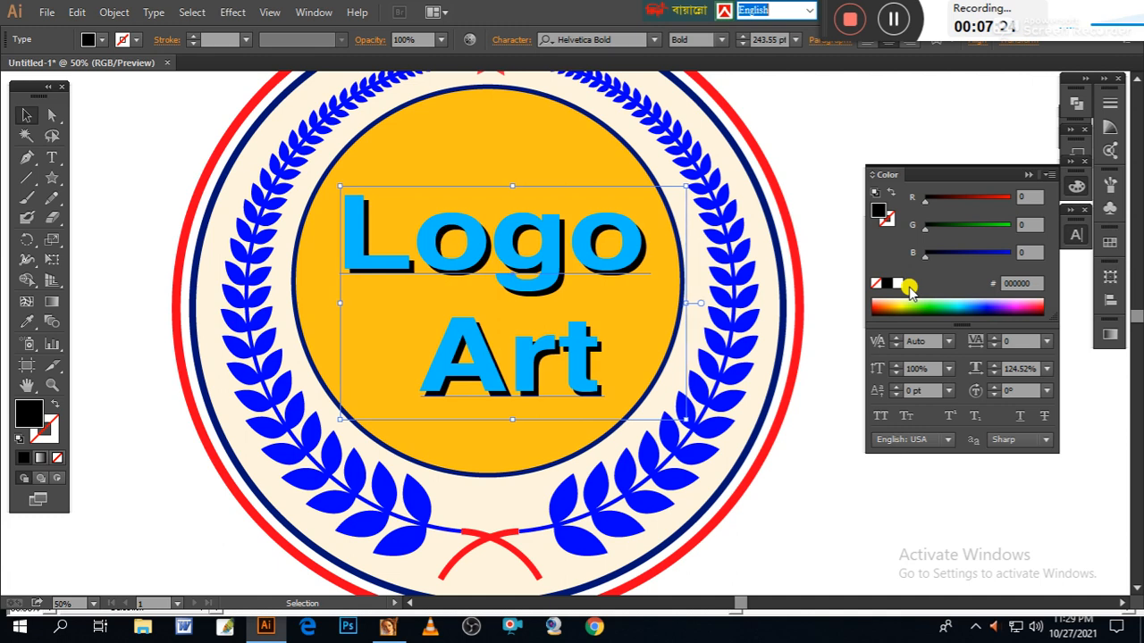
{"action": "key", "text": "Right"}
{"action": "key", "text": "Right"}
{"action": "key", "text": "Right"}
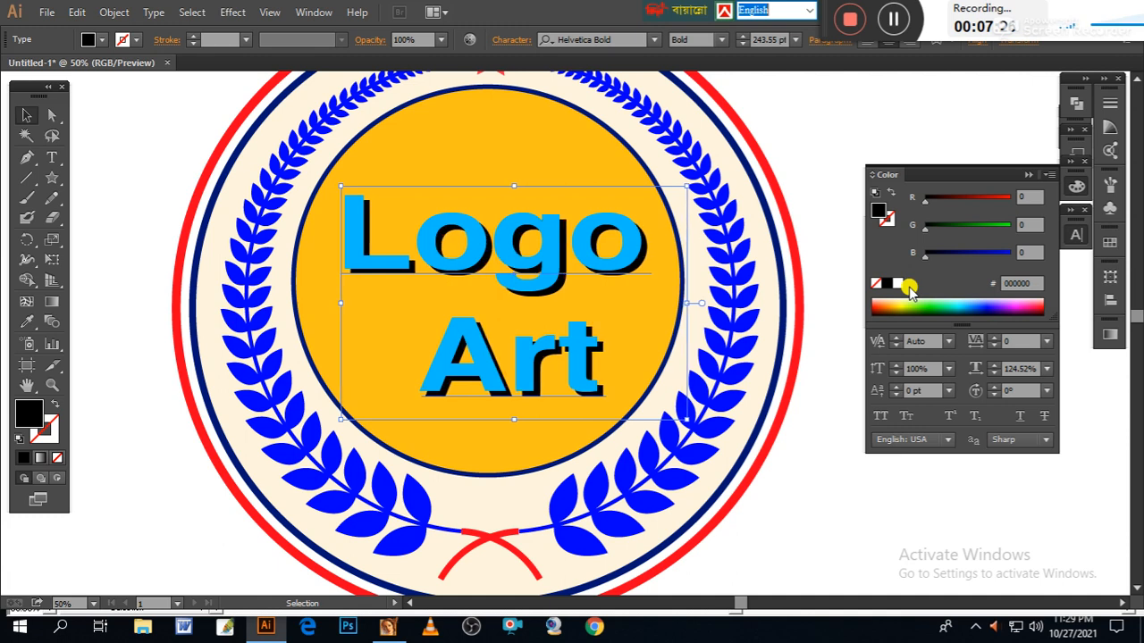
{"action": "left_click", "coordinate": [148, 454]}
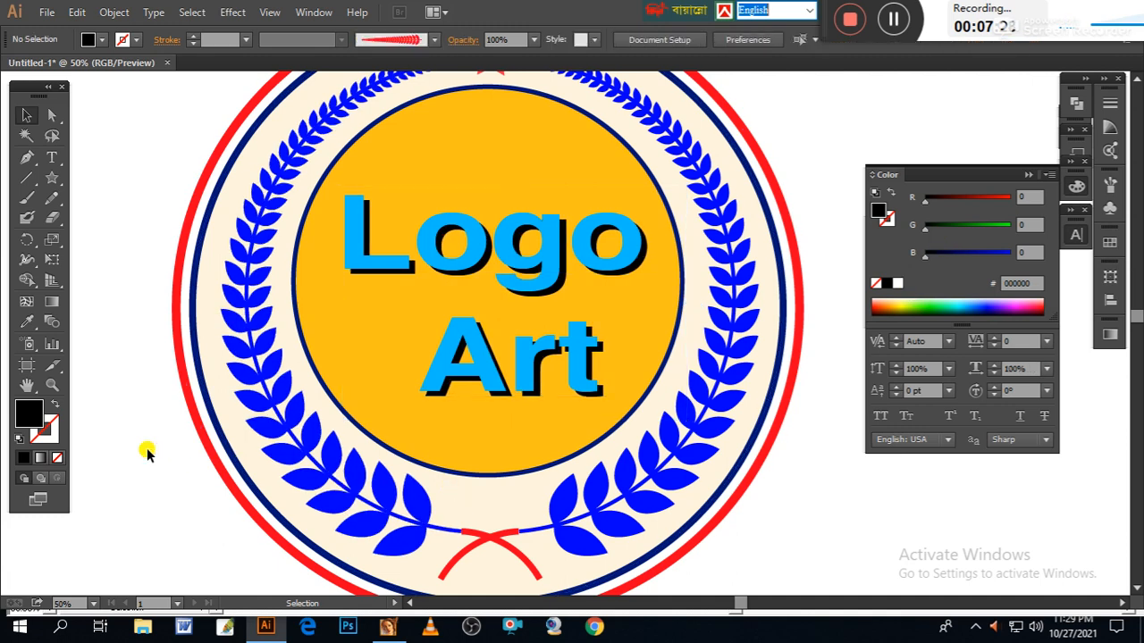
- Place a copy of the blue "Logo Art" text above the badge
{"action": "key", "text": "ctrl+minus"}
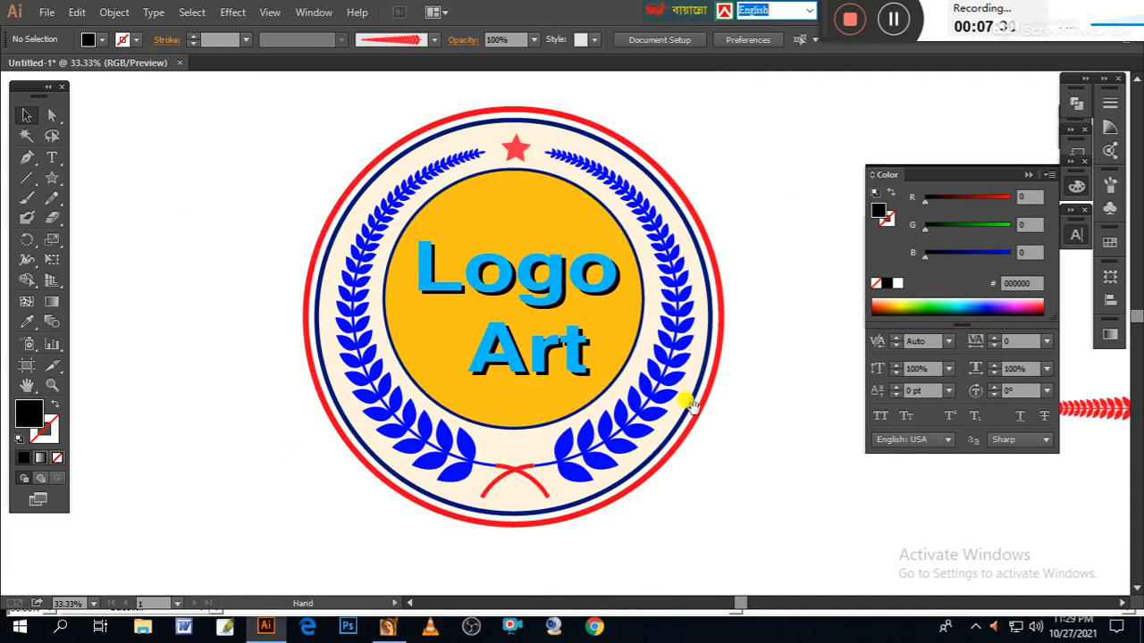
{"action": "scroll", "coordinate": [733, 450], "scroll_direction": "up", "scroll_amount": 2}
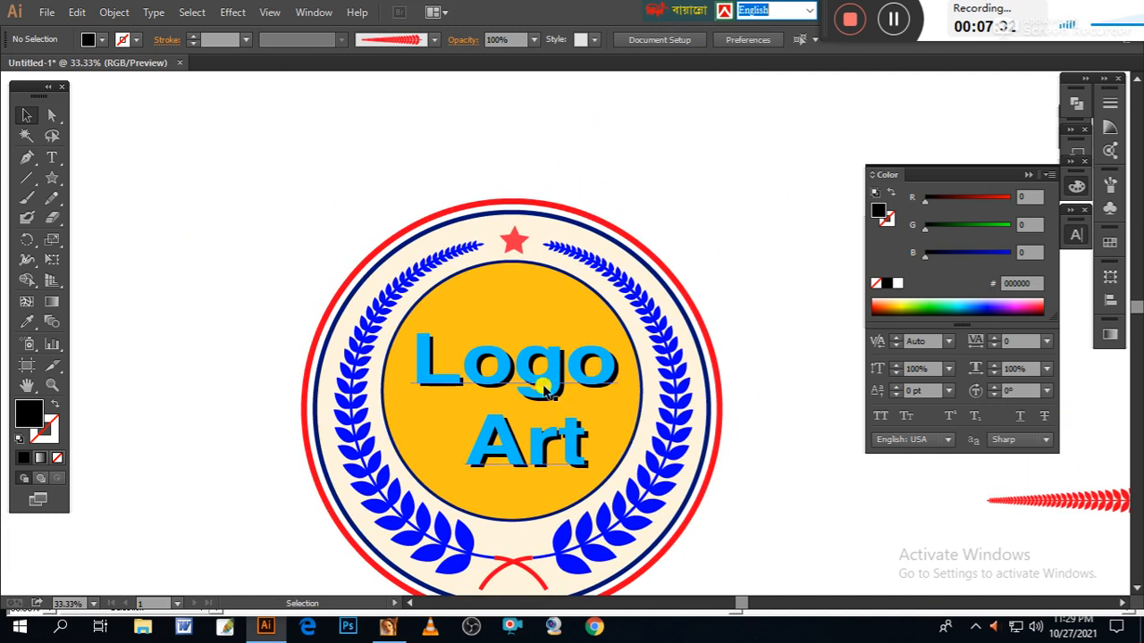
{"action": "left_click_drag", "start_coordinate": [543, 382], "coordinate": [495, 135]}
{"action": "left_click", "coordinate": [52, 157]}
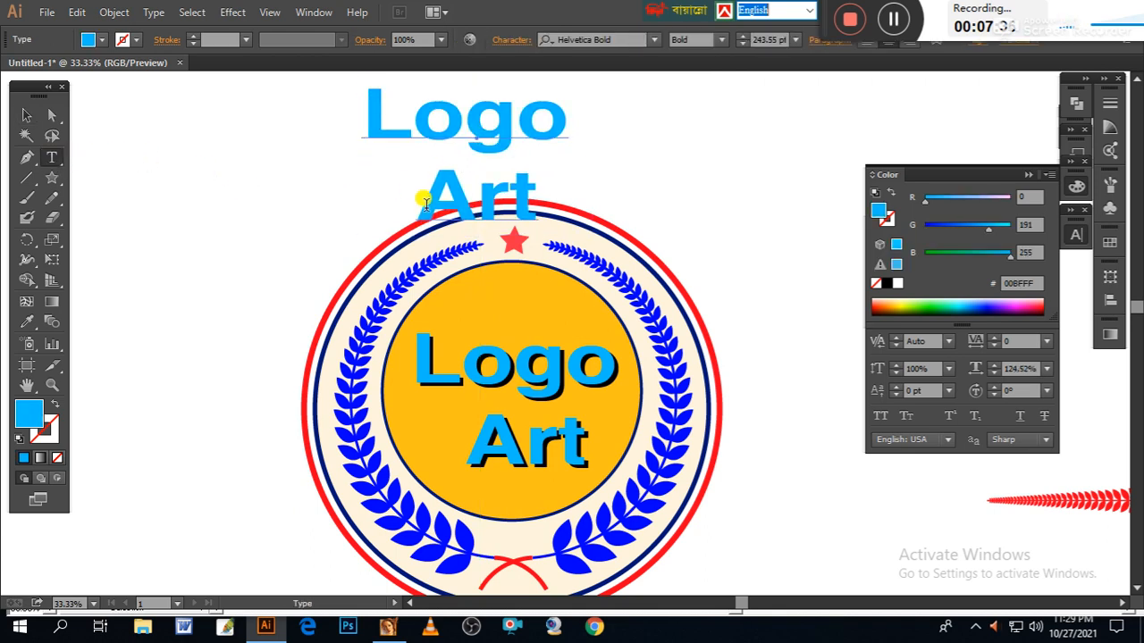
{"action": "left_click_drag", "start_coordinate": [415, 192], "coordinate": [495, 192]}
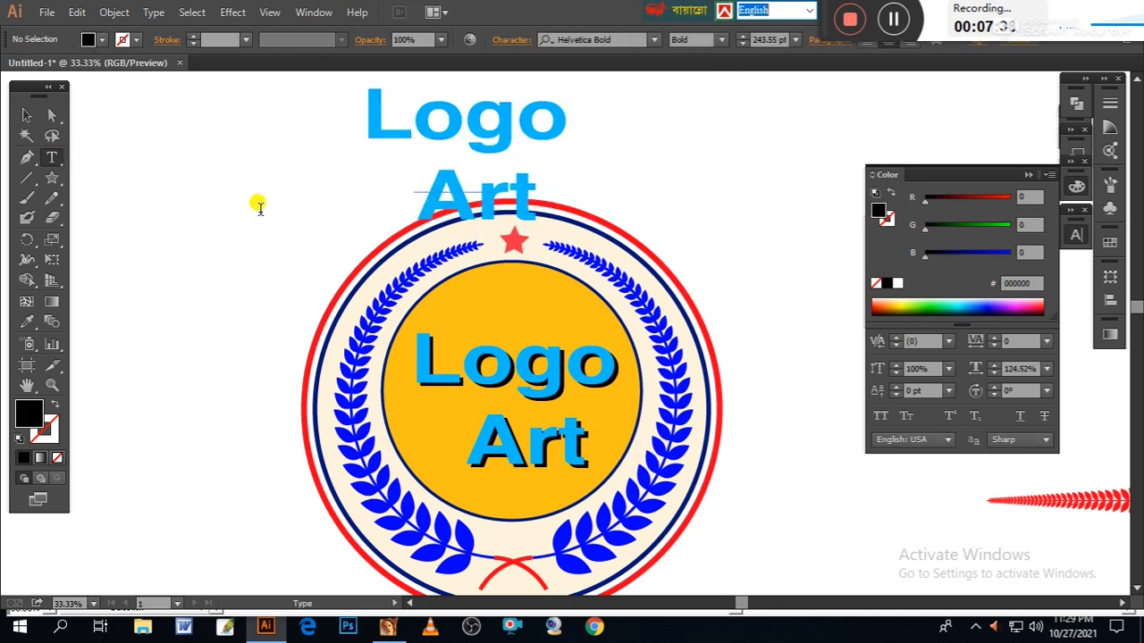
{"action": "left_click", "coordinate": [52, 114]}
{"action": "left_click", "coordinate": [101, 145]}
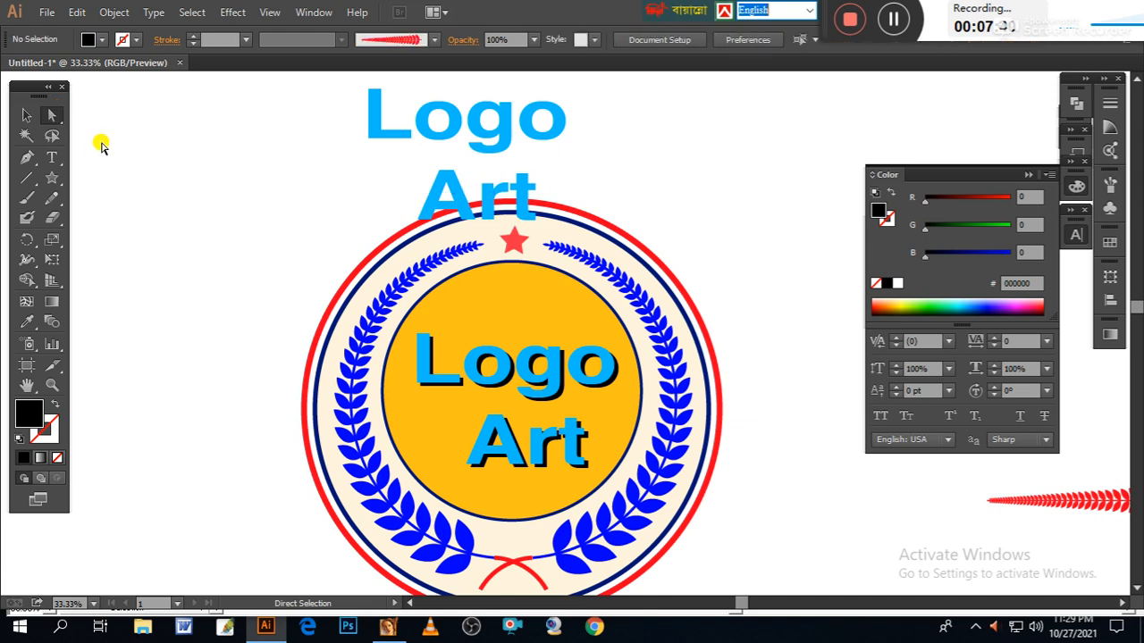
- Delete the word "Art" from the text copy above the badge, leaving only "Logo"
{"action": "left_click", "coordinate": [57, 157]}
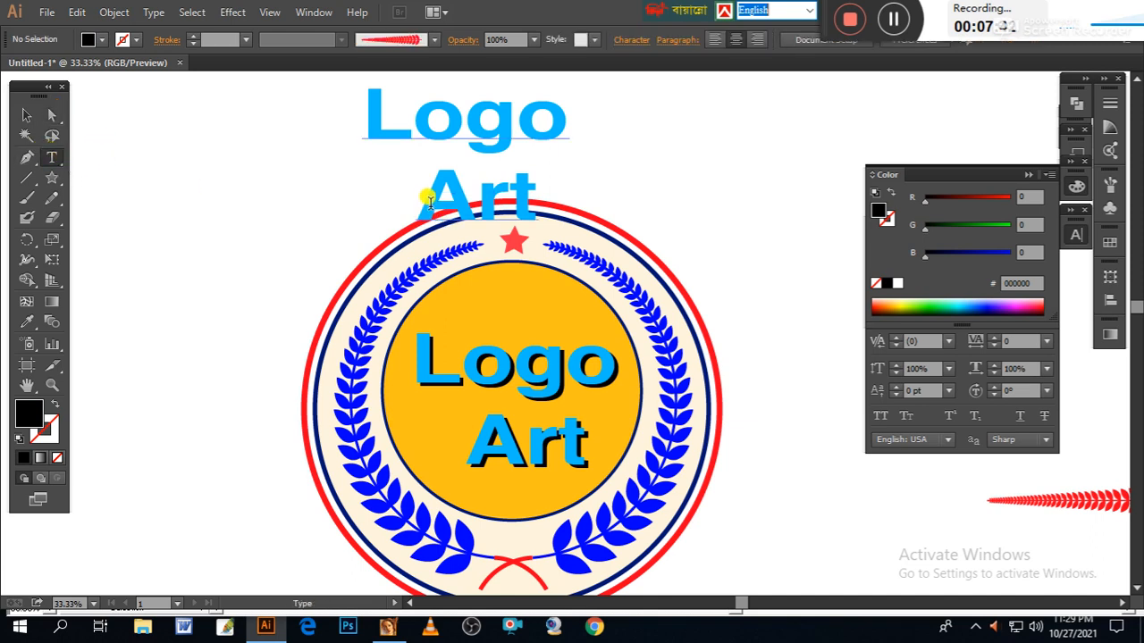
{"action": "left_click_drag", "start_coordinate": [423, 191], "coordinate": [577, 181]}
{"action": "key", "text": "BackSpace"}
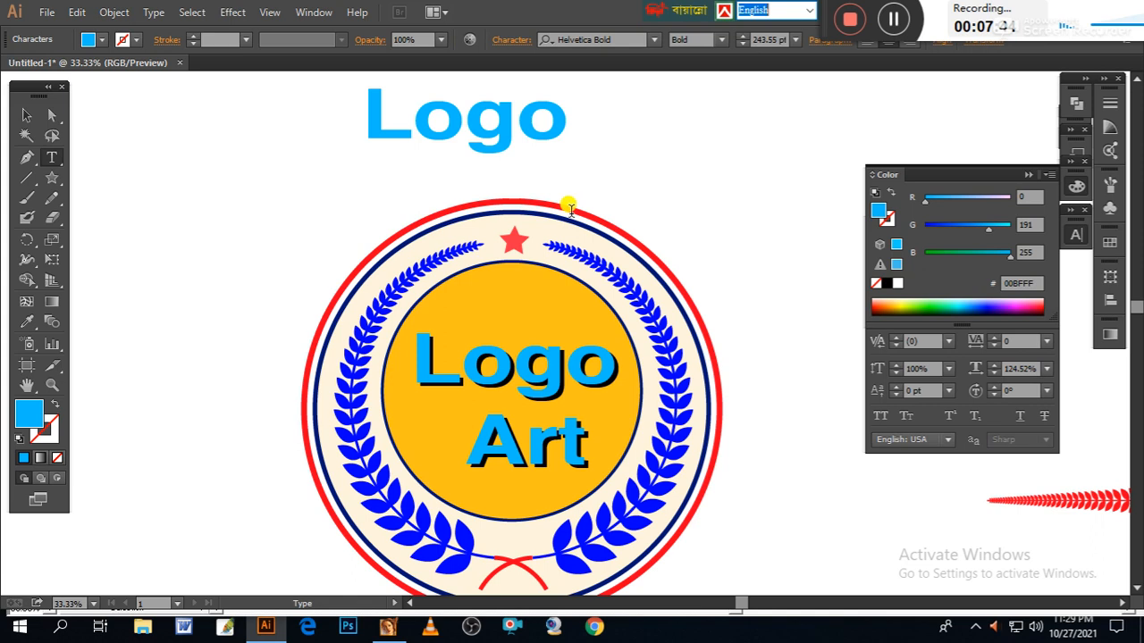
{"action": "key", "text": "BackSpace"}
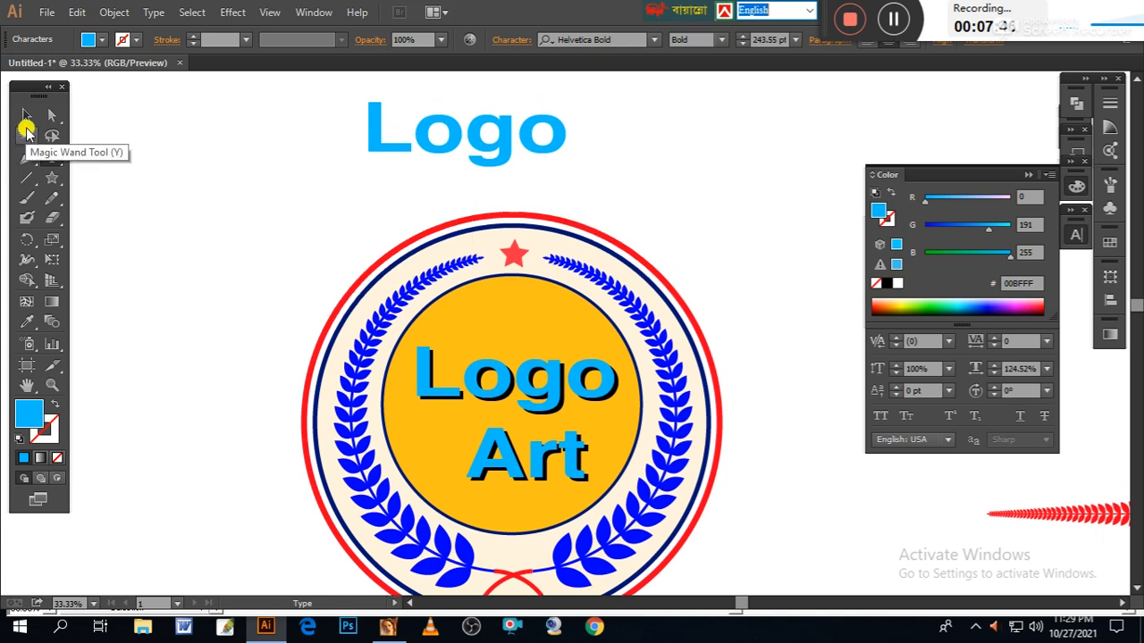
- Widen and enlarge the "Logo" text above the badge to 312.24 pt and fill it with blue 2A00E7
{"action": "left_click", "coordinate": [20, 116]}
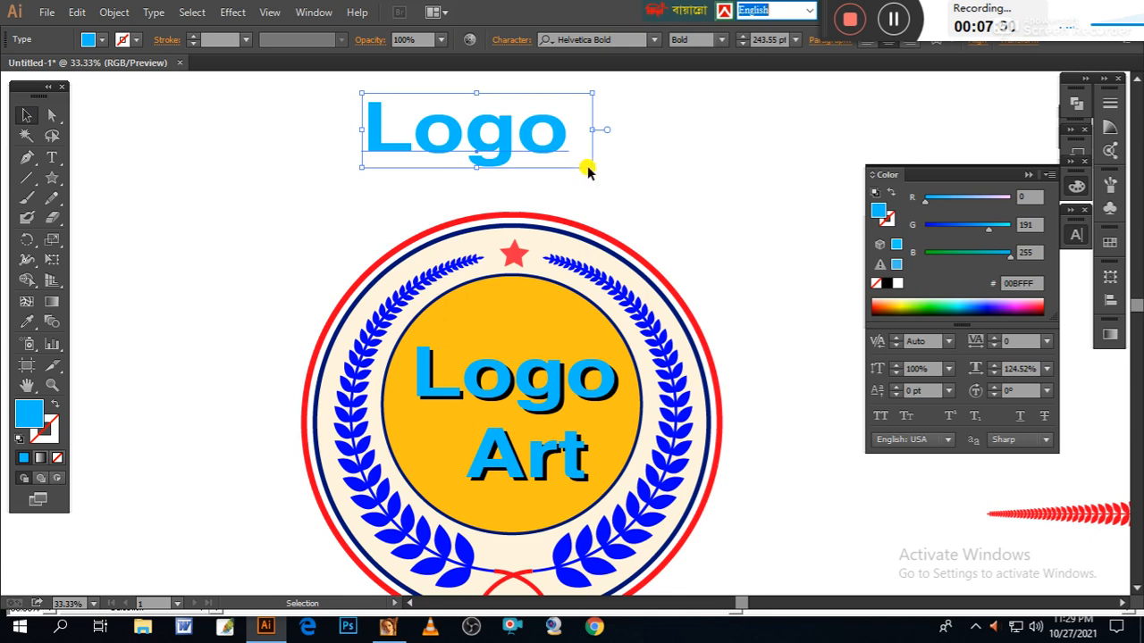
{"action": "left_click_drag", "start_coordinate": [590, 166], "coordinate": [796, 187]}
{"action": "left_click_drag", "start_coordinate": [624, 158], "coordinate": [552, 163]}
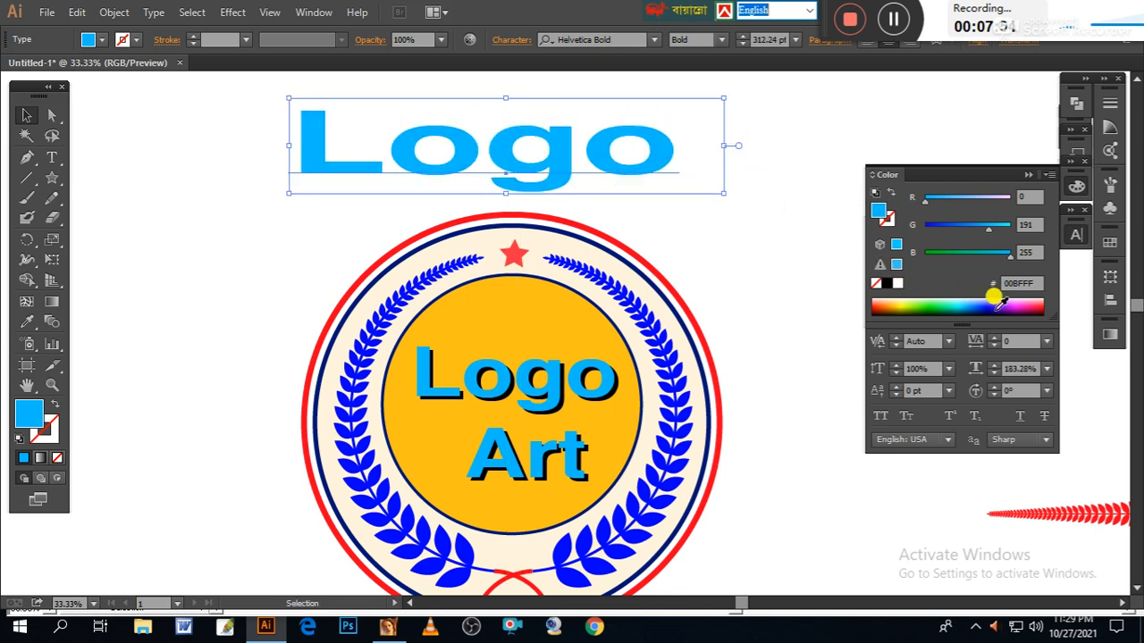
{"action": "left_click", "coordinate": [990, 300]}
{"action": "left_click", "coordinate": [670, 196]}
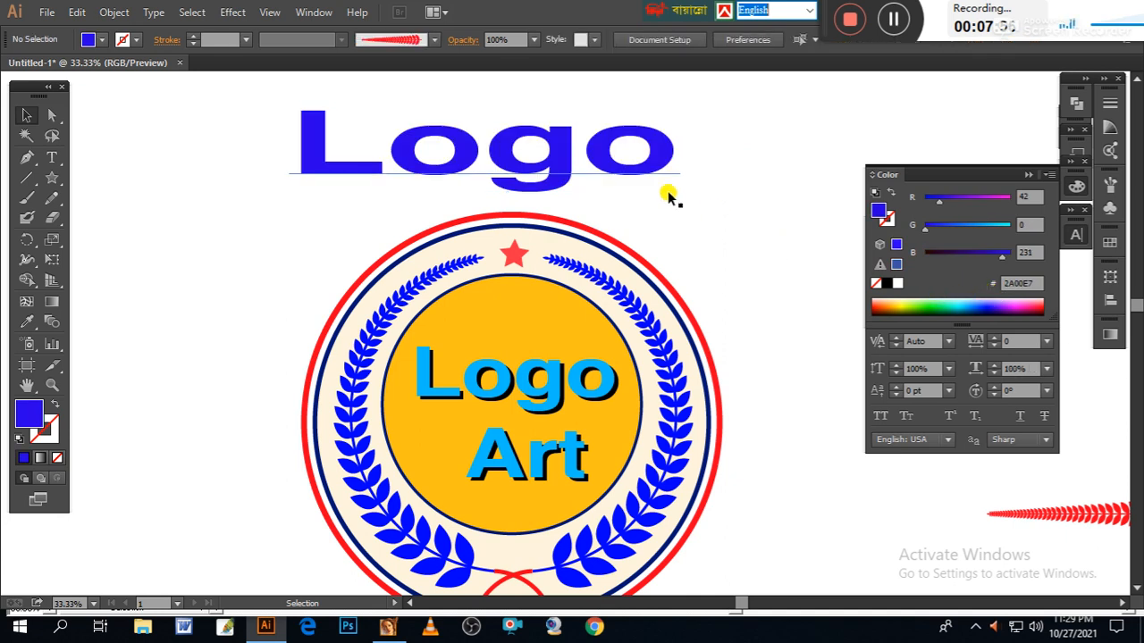
- Delete the loose blue laurel branch lying to the left of the badge
{"action": "key", "text": "ctrl+minus"}
{"action": "key", "text": "ctrl+minus"}
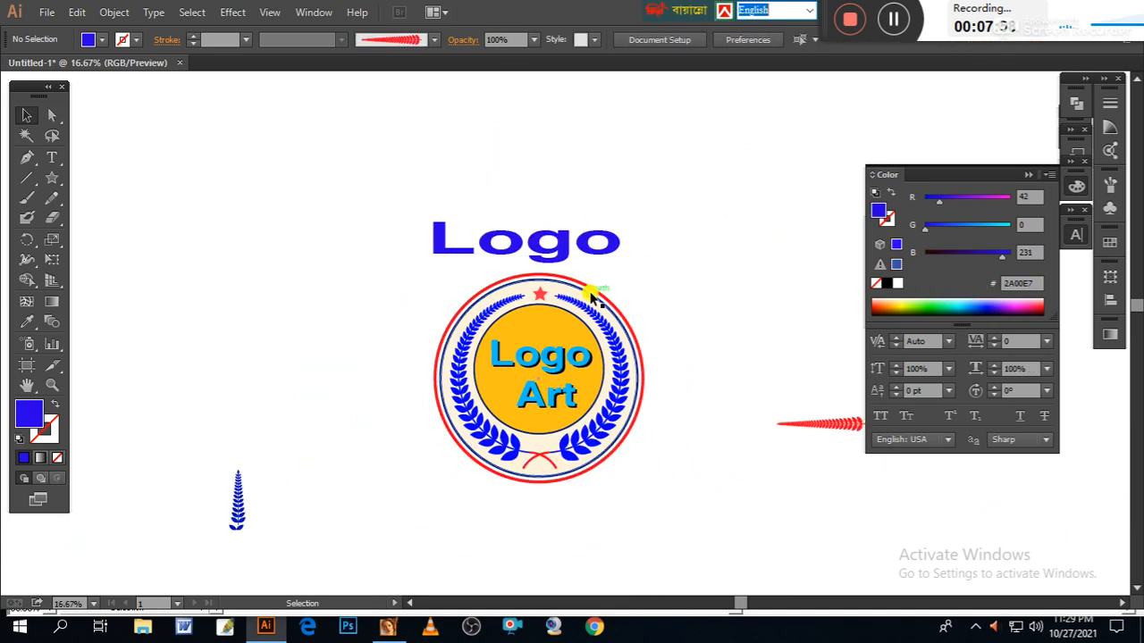
{"action": "left_click_drag", "start_coordinate": [153, 388], "coordinate": [274, 515]}
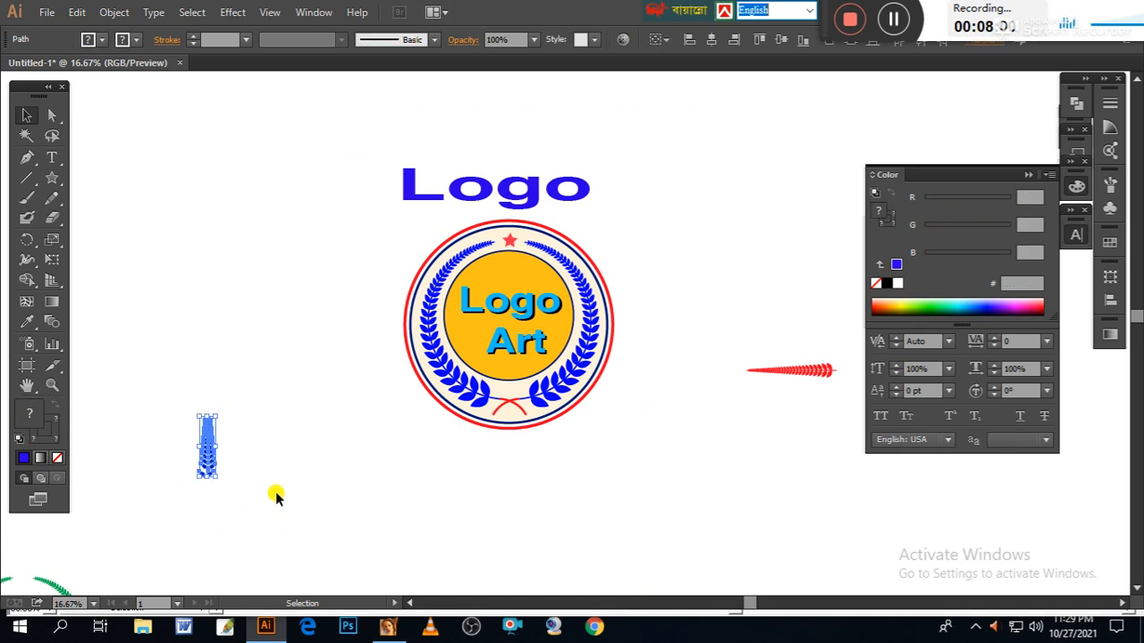
{"action": "key", "text": "Delete"}
- Move the loose red laurel branch from the right of the badge to its far lower left
{"action": "left_click_drag", "start_coordinate": [695, 322], "coordinate": [850, 416]}
{"action": "left_click_drag", "start_coordinate": [818, 369], "coordinate": [132, 462]}
{"action": "scroll", "coordinate": [490, 481], "scroll_direction": "down", "scroll_amount": 3}
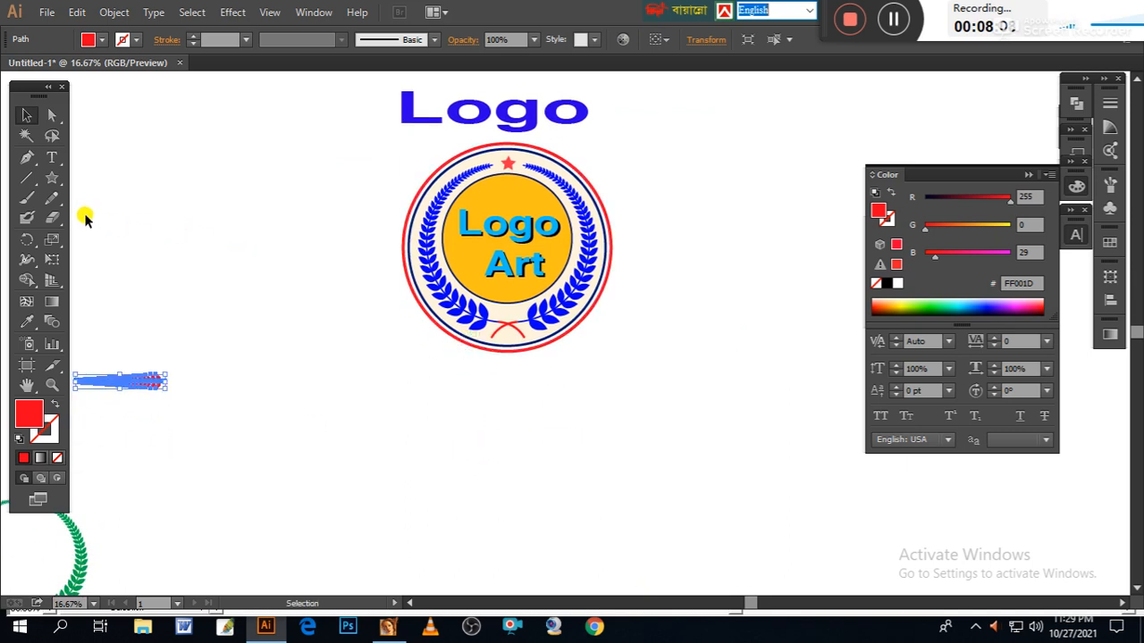
- Draw a circle with the Ellipse tool overlapping the badge's lower edge and fill it with a white-to-black radial gradient
{"action": "left_click_drag", "start_coordinate": [51, 183], "coordinate": [93, 214]}
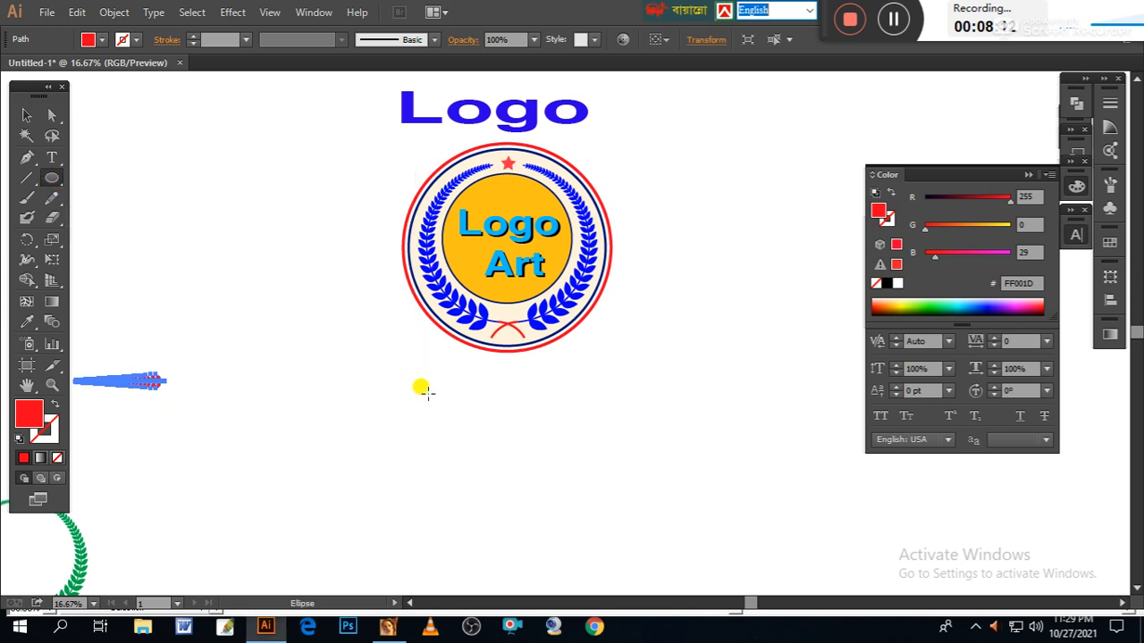
{"action": "left_click_drag", "start_coordinate": [450, 393], "coordinate": [546, 457]}
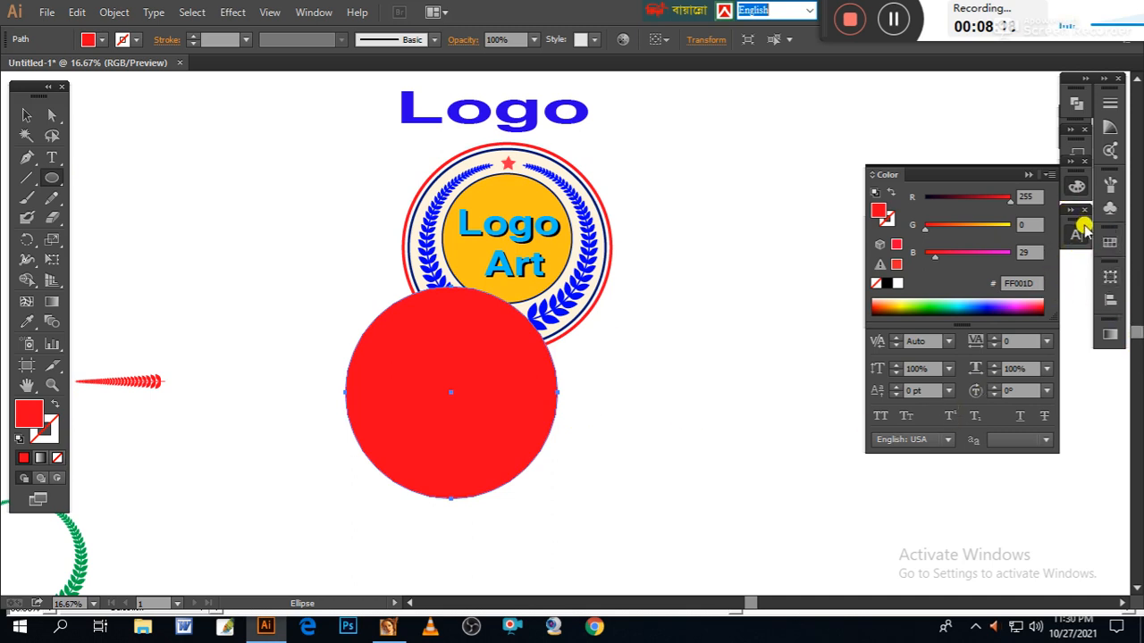
{"action": "left_click", "coordinate": [1108, 335]}
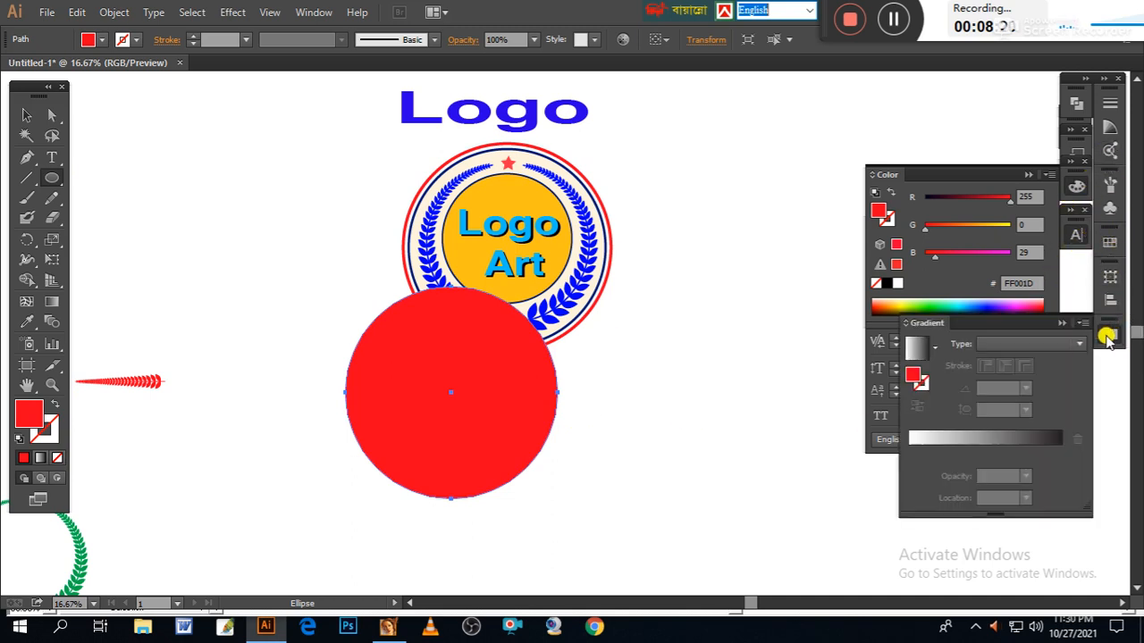
{"action": "left_click", "coordinate": [1016, 439]}
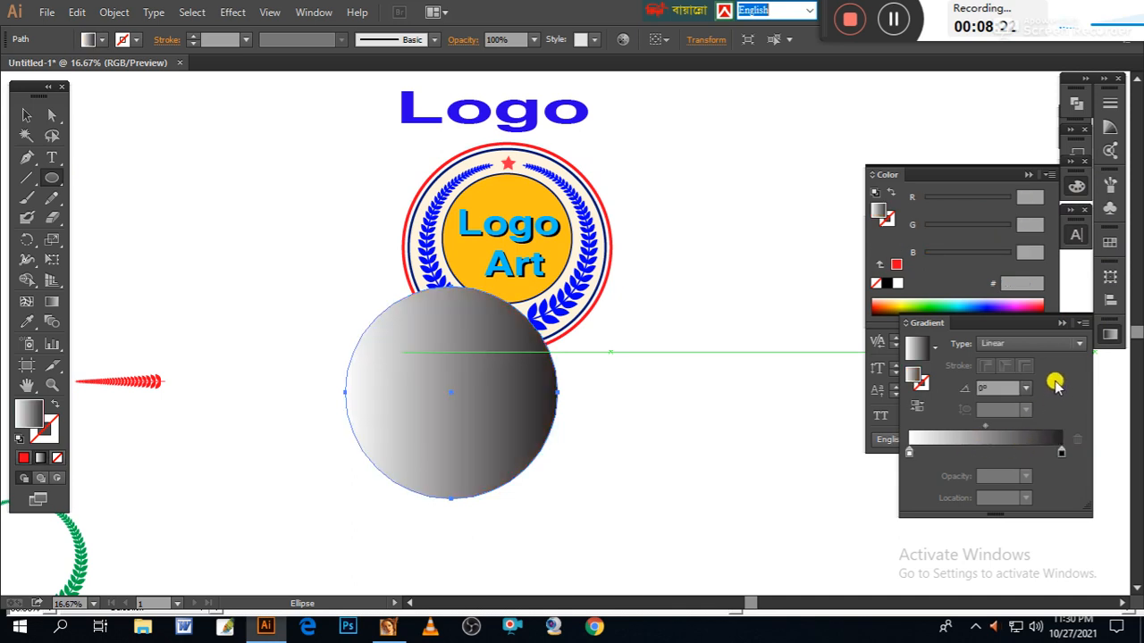
{"action": "left_click", "coordinate": [1048, 346]}
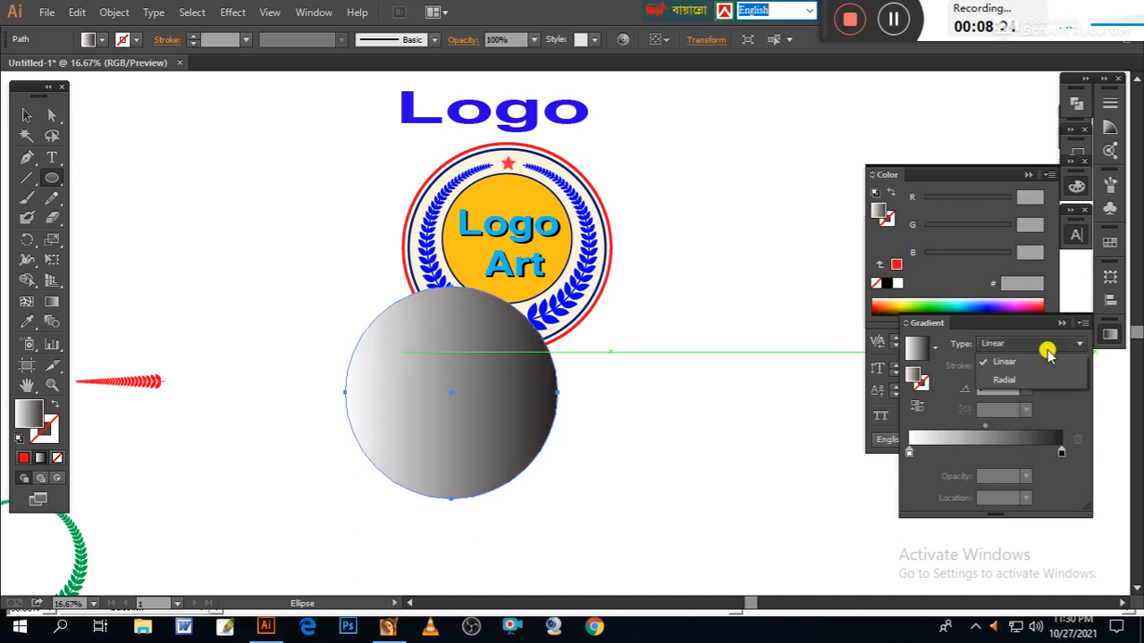
{"action": "left_click", "coordinate": [1005, 380]}
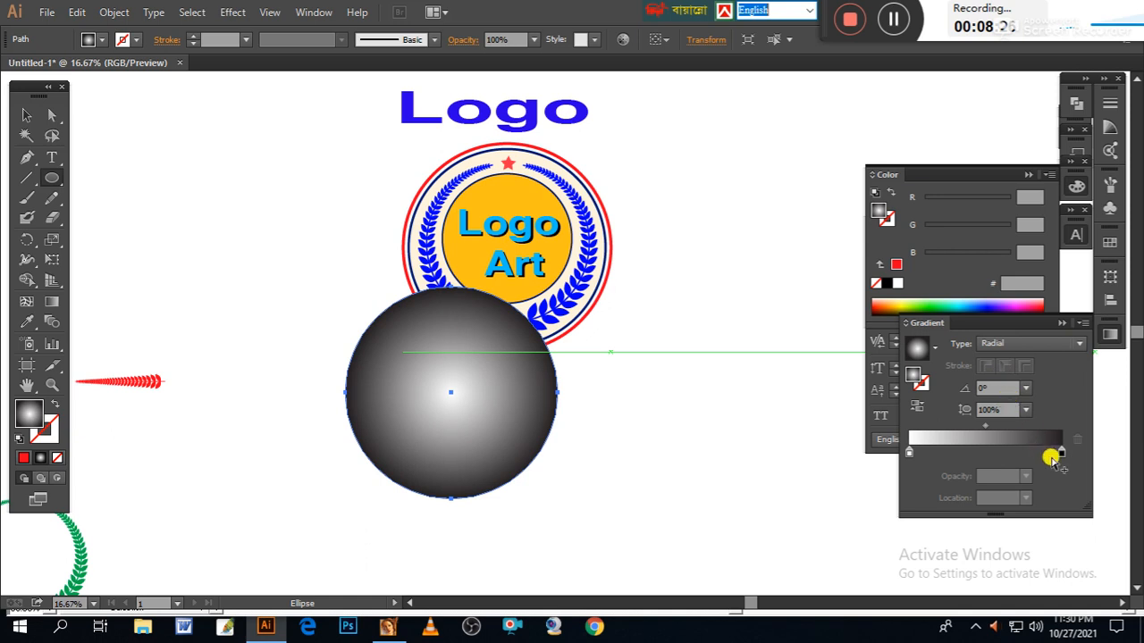
- Reverse the circle's gradient to run from black at the centre to white at the edge, with the midpoint at 51.61%
{"action": "left_click_drag", "start_coordinate": [1062, 456], "coordinate": [1101, 450]}
{"action": "left_click_drag", "start_coordinate": [953, 451], "coordinate": [910, 451]}
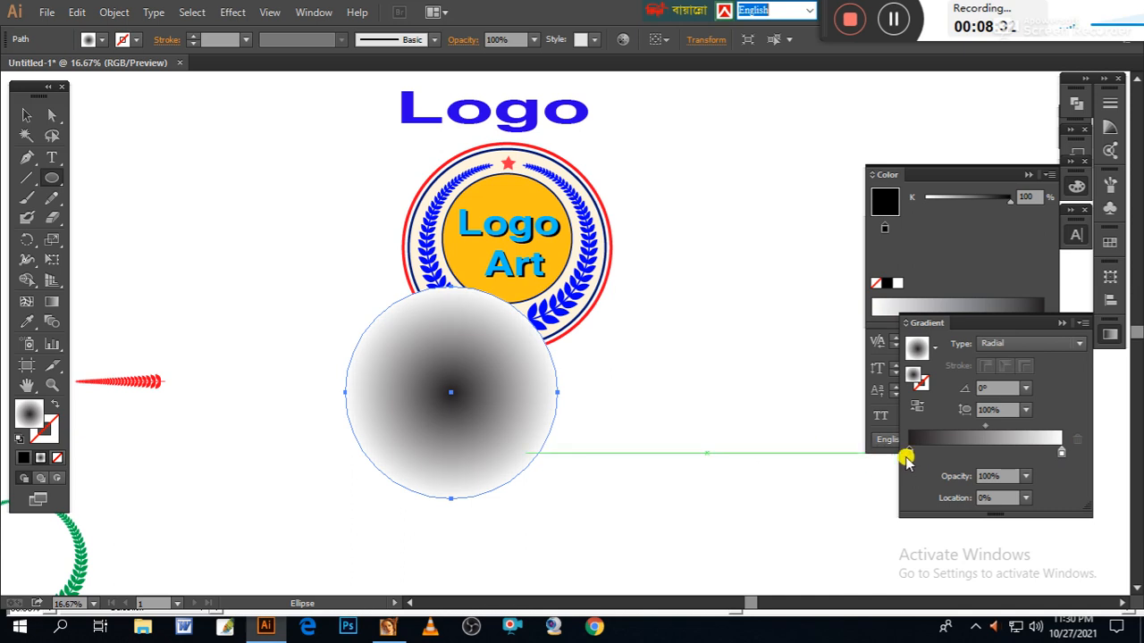
{"action": "mouse_move", "coordinate": [984, 427]}
{"action": "left_mouse_down"}
{"action": "mouse_move", "coordinate": [1027, 431]}
{"action": "mouse_move", "coordinate": [950, 439]}
{"action": "mouse_move", "coordinate": [1016, 434]}
{"action": "mouse_move", "coordinate": [989, 431]}
{"action": "left_mouse_up"}
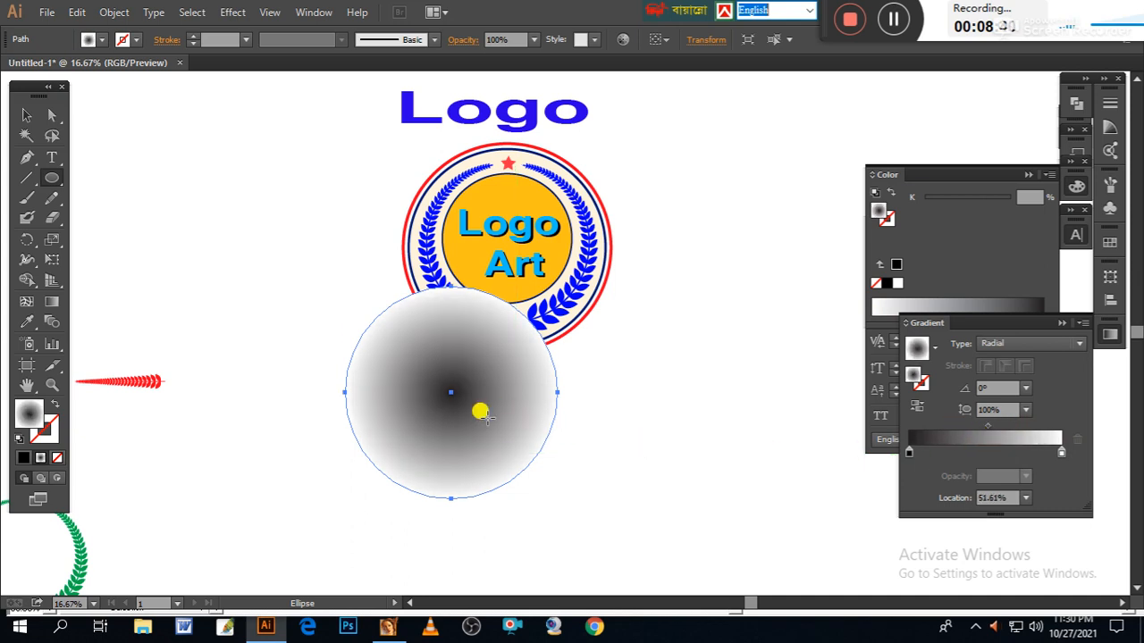
- Flatten the gradient circle into a thin ellipse and place it behind the badge's bottom edge as a ground shadow
{"action": "left_click", "coordinate": [26, 115]}
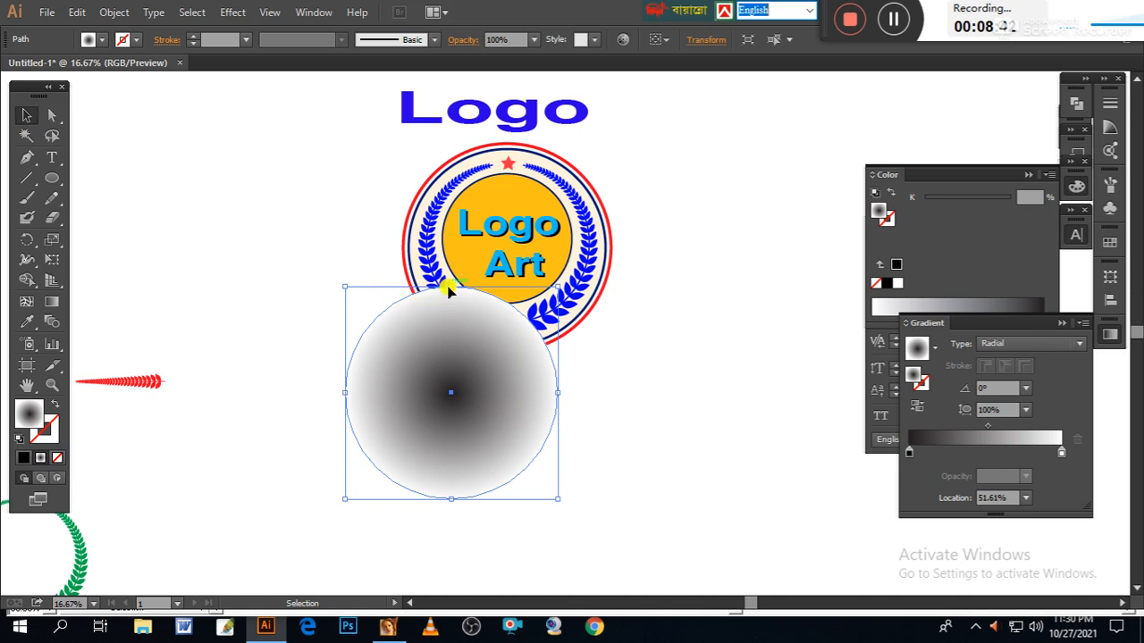
{"action": "left_click_drag", "start_coordinate": [450, 498], "coordinate": [447, 364]}
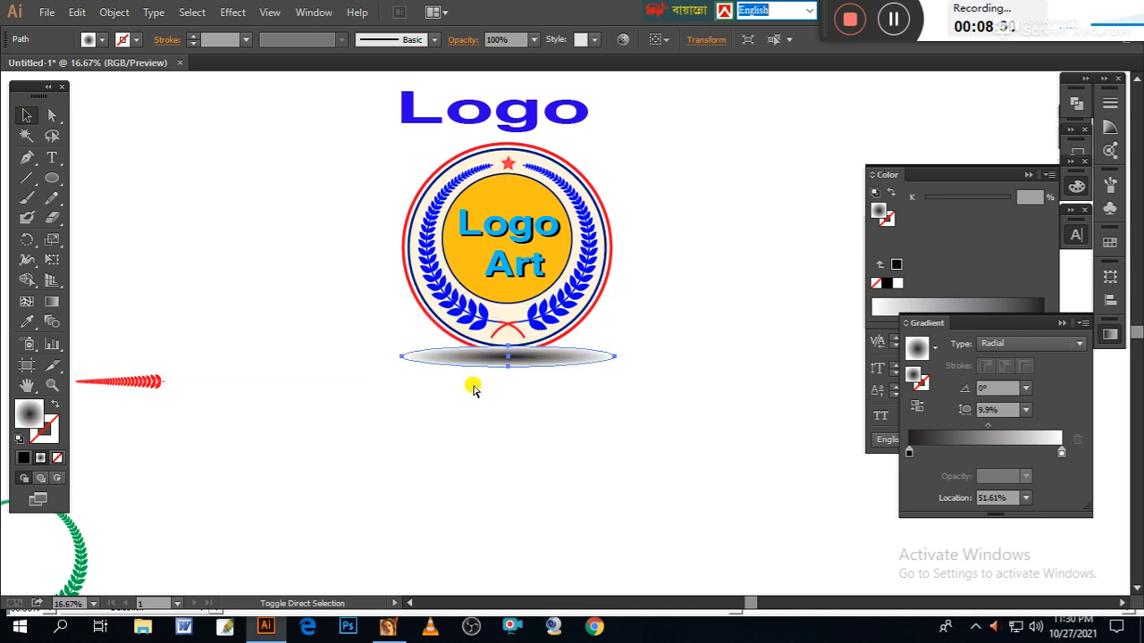
- Widen the shadow ellipse beyond both sides of the badge and pull its white gradient stop inward, with the midpoint at 43.87%
{"action": "key", "text": "ctrl+equal"}
{"action": "key", "text": "ctrl+equal"}
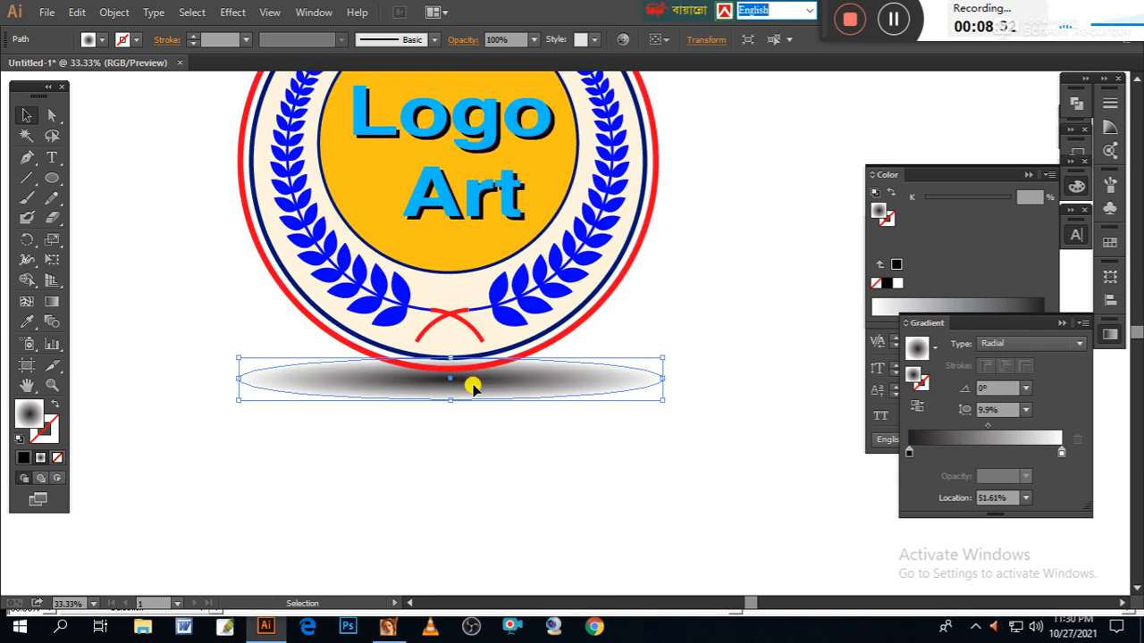
{"action": "left_click_drag", "start_coordinate": [658, 401], "coordinate": [716, 404]}
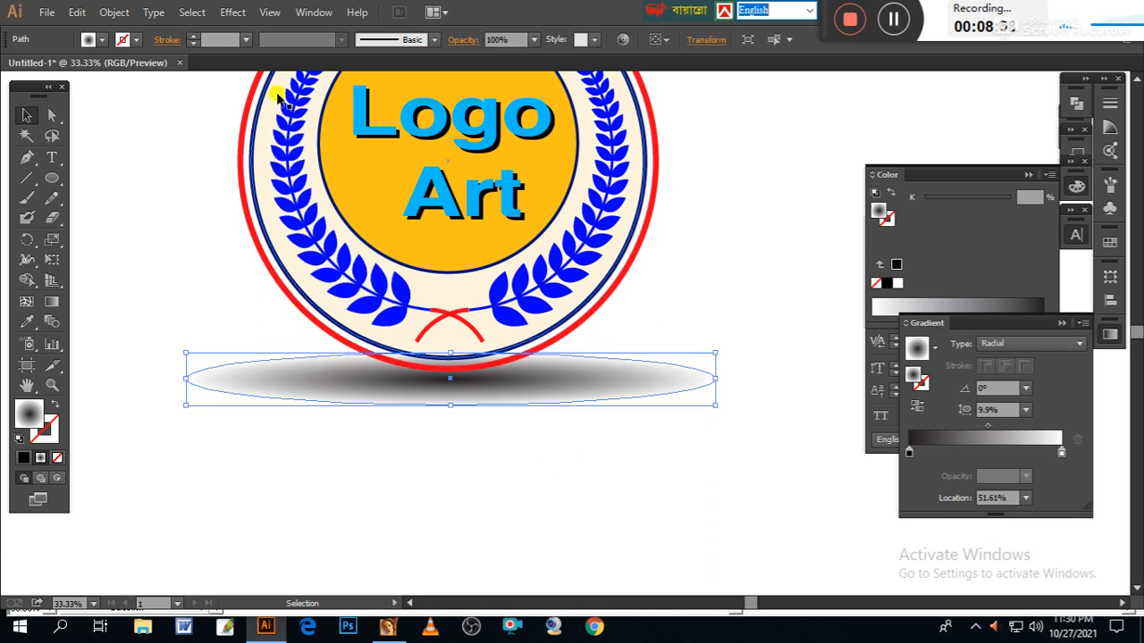
{"action": "left_click_drag", "start_coordinate": [1063, 454], "coordinate": [1046, 453]}
{"action": "left_click_drag", "start_coordinate": [979, 432], "coordinate": [970, 431]}
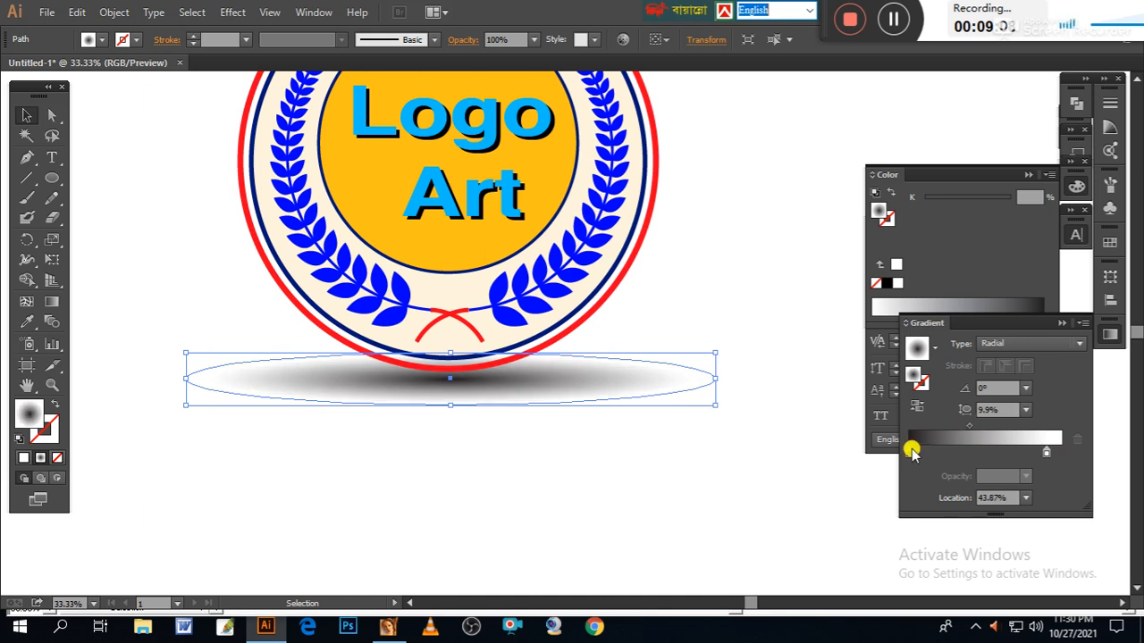
- Apply a Gaussian Blur with a radius of about 6.5 pixels to the shadow ellipse and deselect it
{"action": "left_click", "coordinate": [232, 12]}
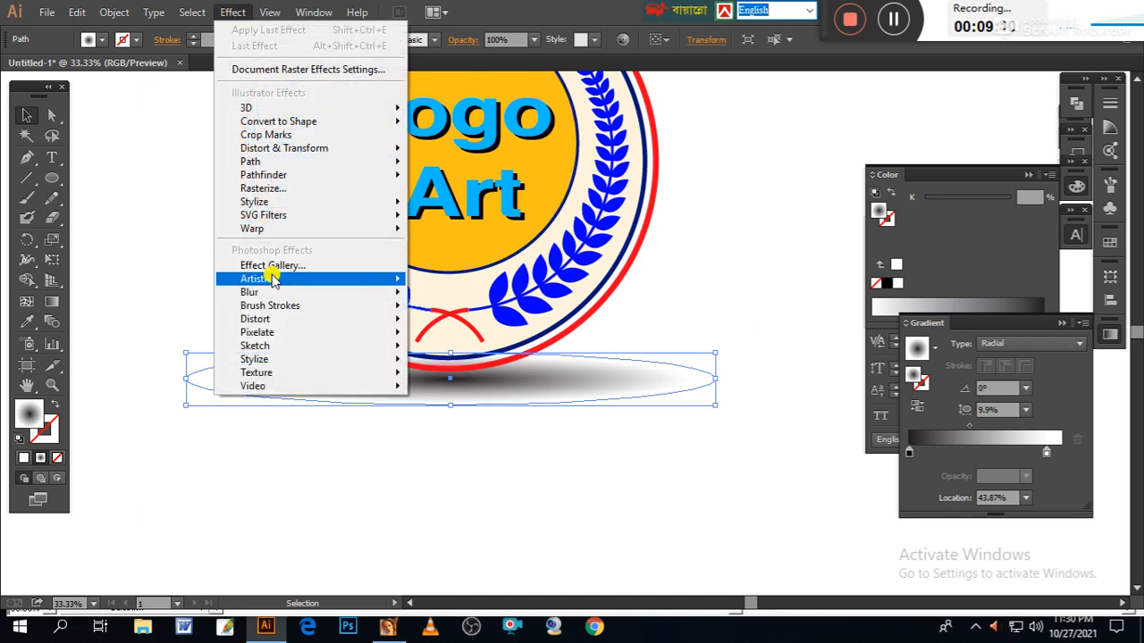
{"action": "mouse_move", "coordinate": [265, 291]}
{"action": "left_click", "coordinate": [447, 297]}
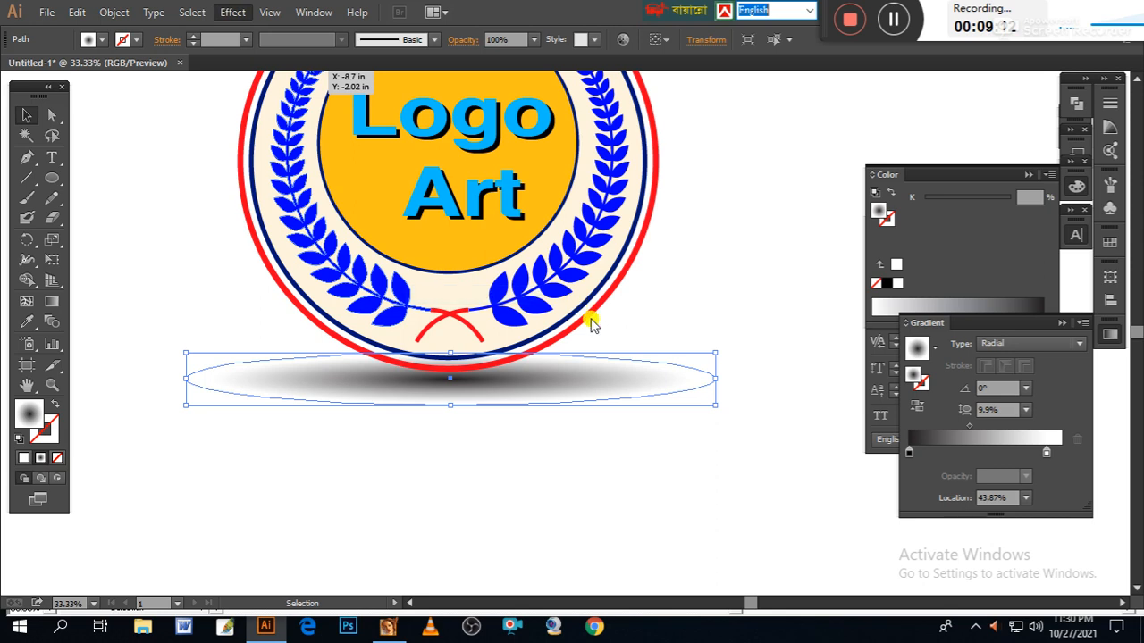
{"action": "left_click_drag", "start_coordinate": [613, 387], "coordinate": [537, 393]}
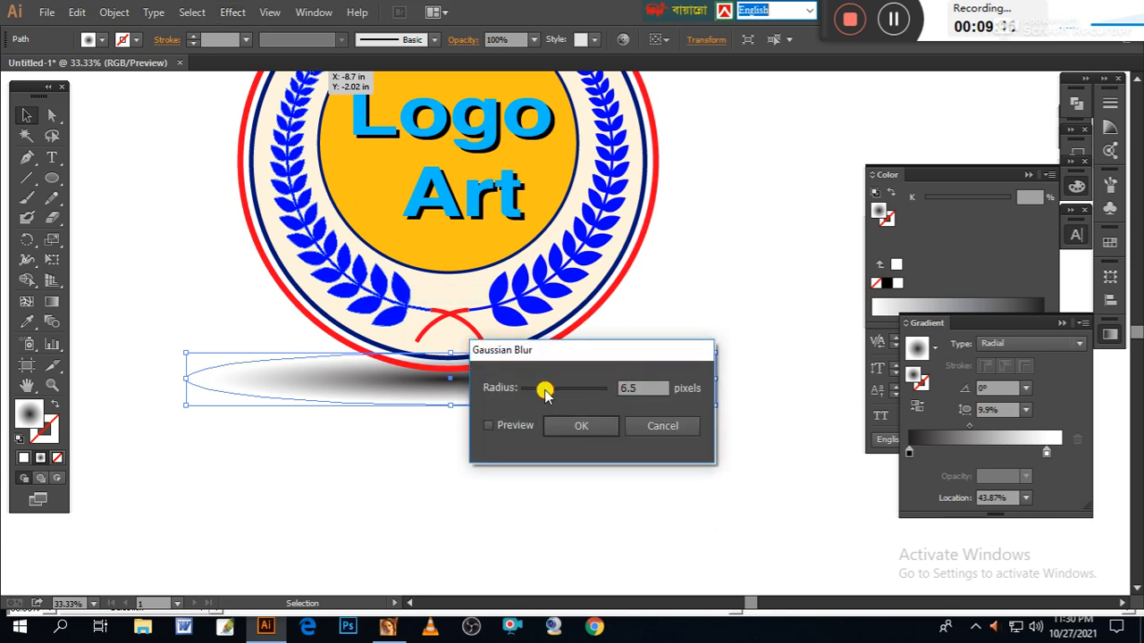
{"action": "left_click", "coordinate": [490, 426]}
{"action": "left_click", "coordinate": [585, 425]}
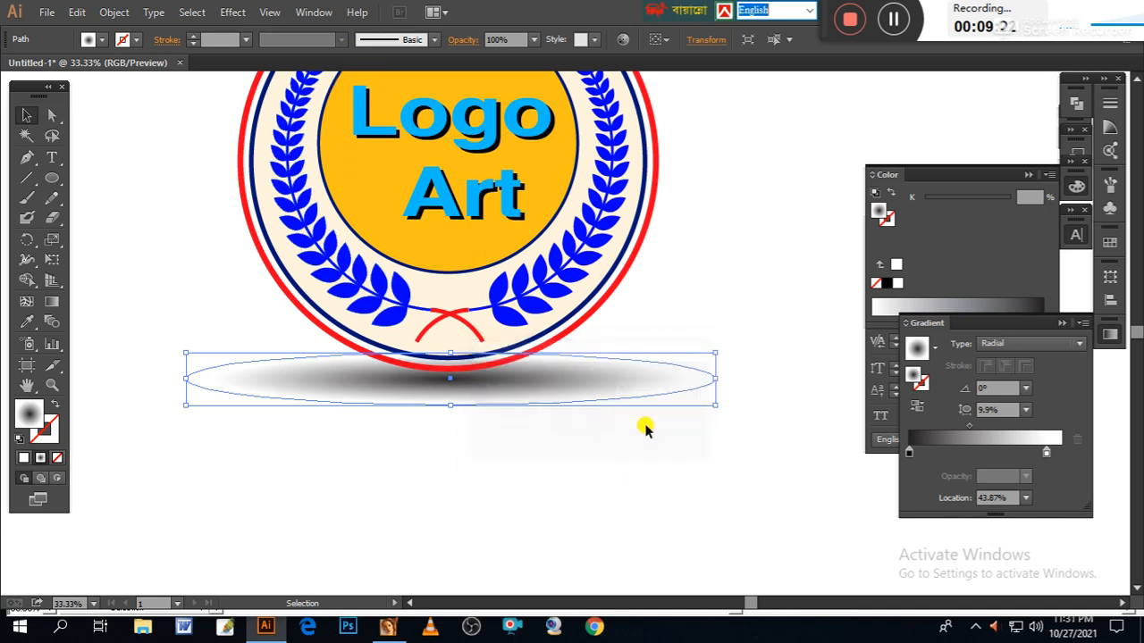
{"action": "left_click", "coordinate": [774, 471]}
- Collapse the Color, Character and Gradient panels to leave the finished badge and heading unobstructed
{"action": "scroll", "coordinate": [731, 461], "scroll_direction": "up", "scroll_amount": 2}
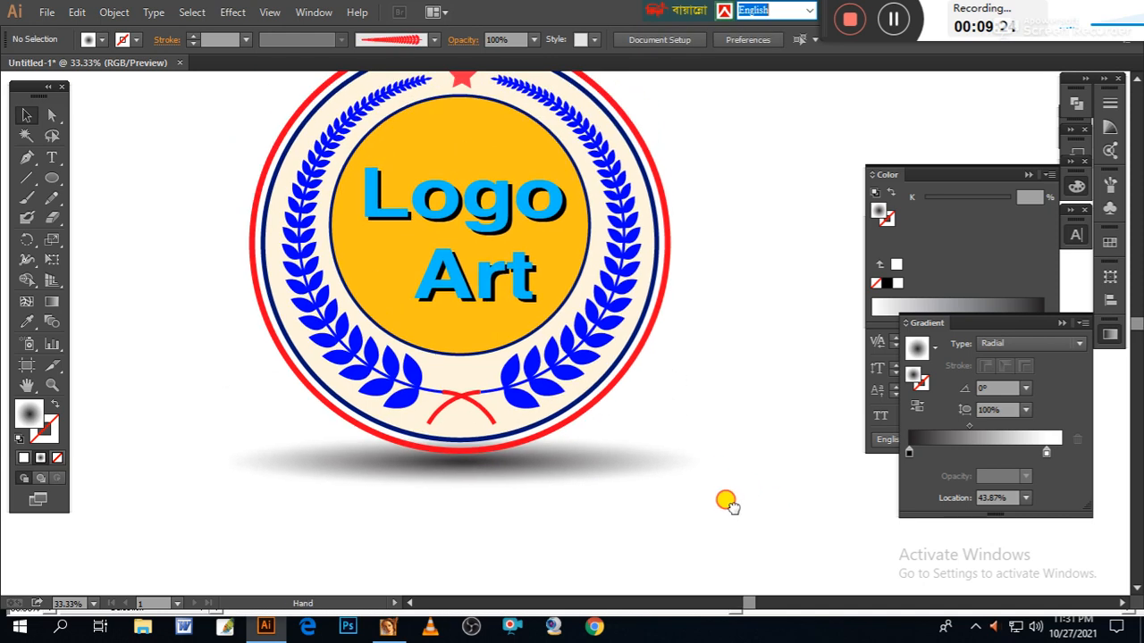
{"action": "key", "text": "ctrl+minus"}
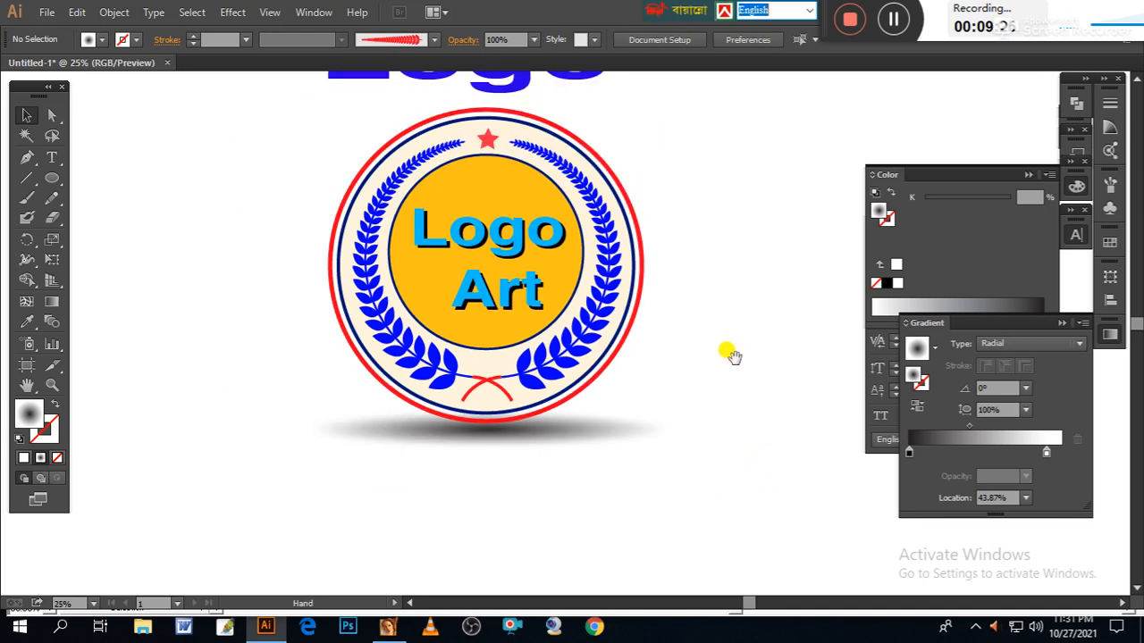
{"action": "scroll", "coordinate": [732, 429], "scroll_direction": "up", "scroll_amount": 3}
{"action": "left_click", "coordinate": [1030, 192]}
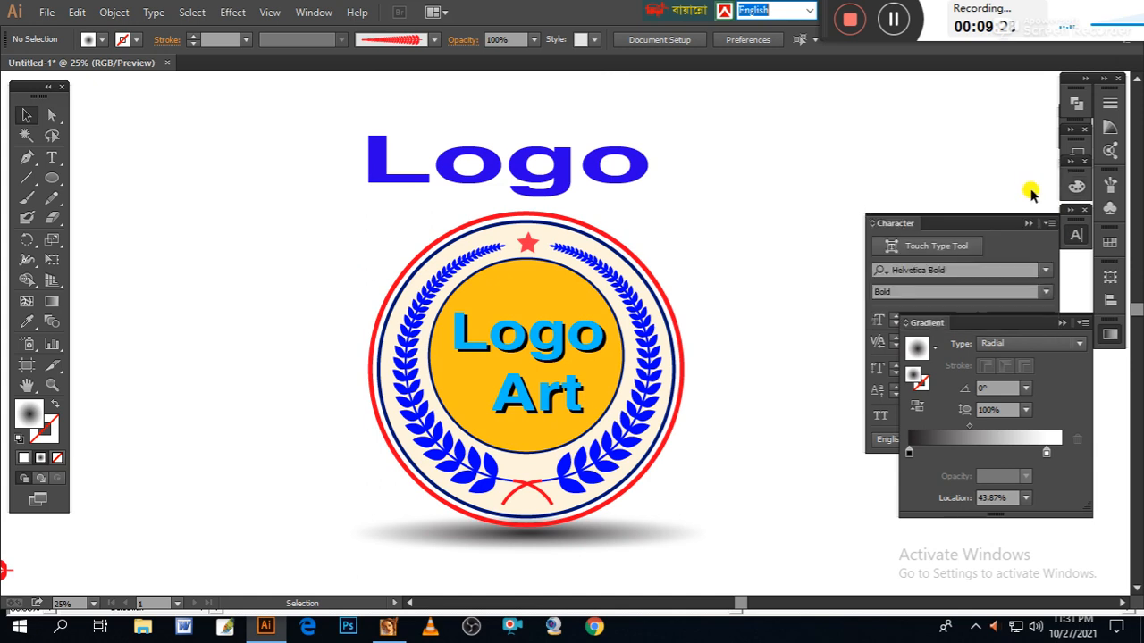
{"action": "left_click", "coordinate": [1029, 223]}
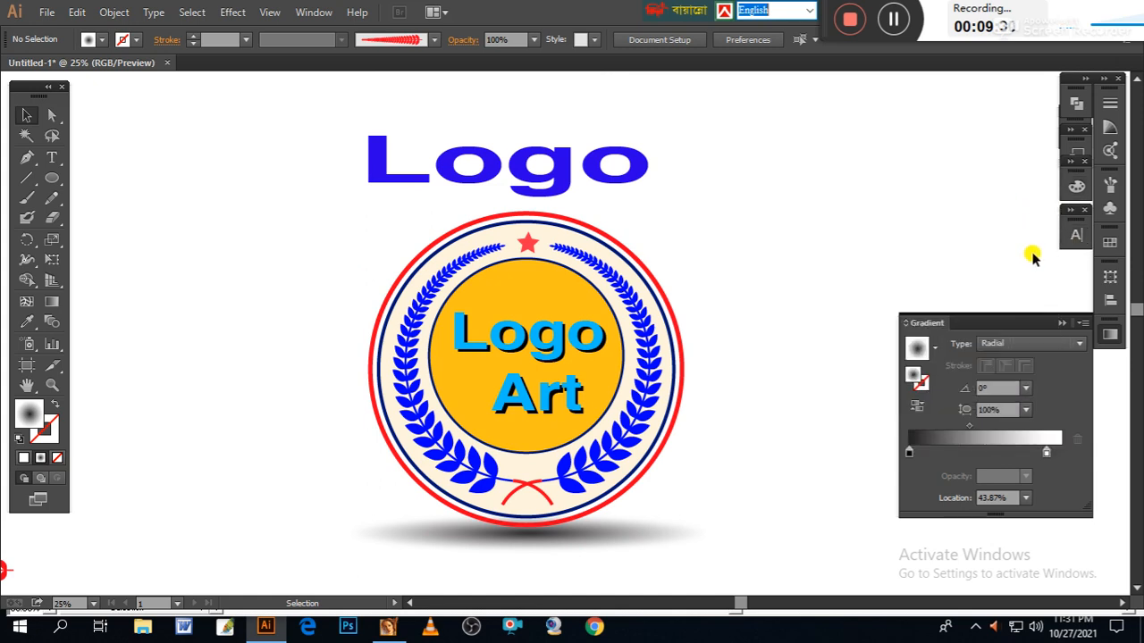
{"action": "left_click", "coordinate": [1062, 323]}
{"action": "left_click_drag", "start_coordinate": [798, 409], "coordinate": [807, 377]}
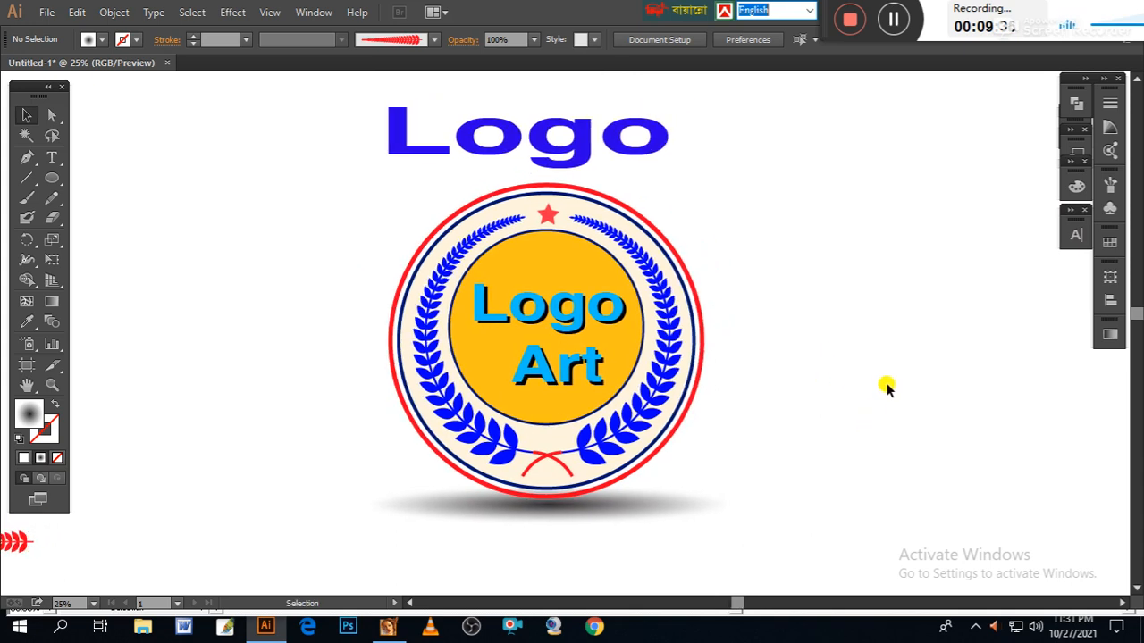